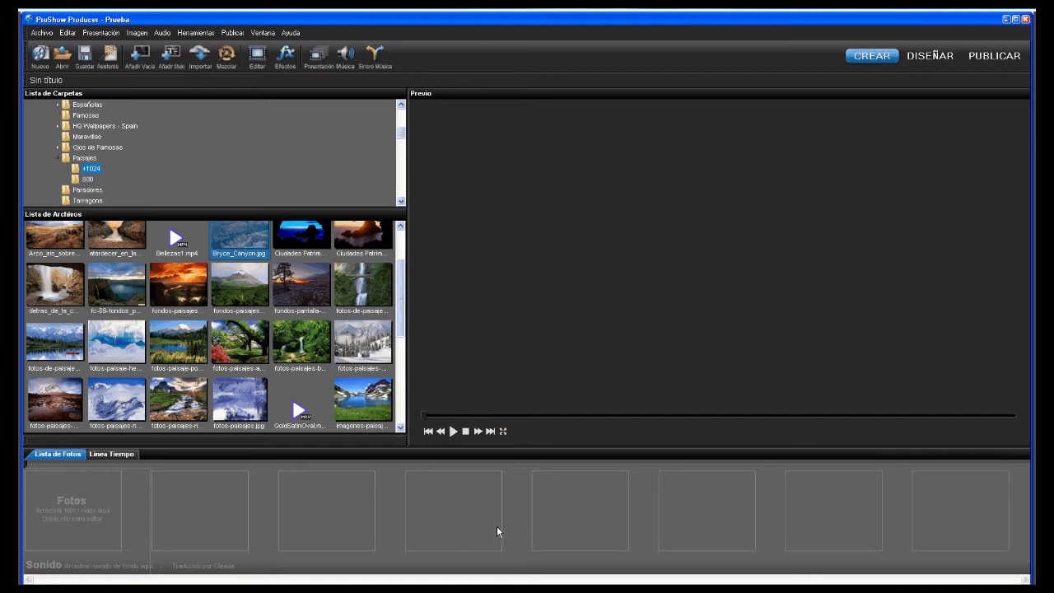
- Insert and delete a title slide, then add a blank slide with its title settings open
right_click(88, 512)
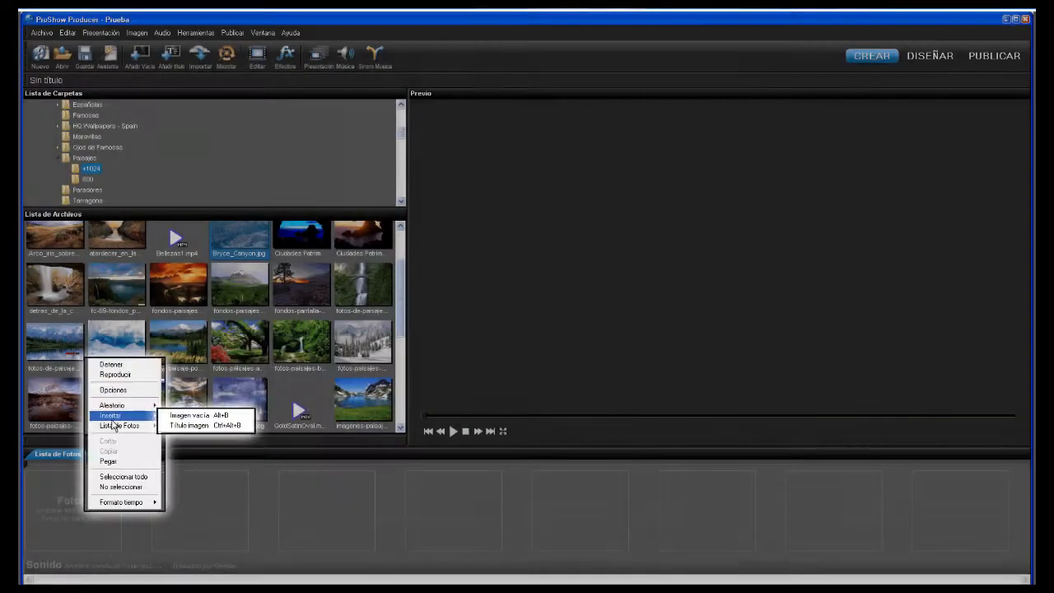
click(189, 425)
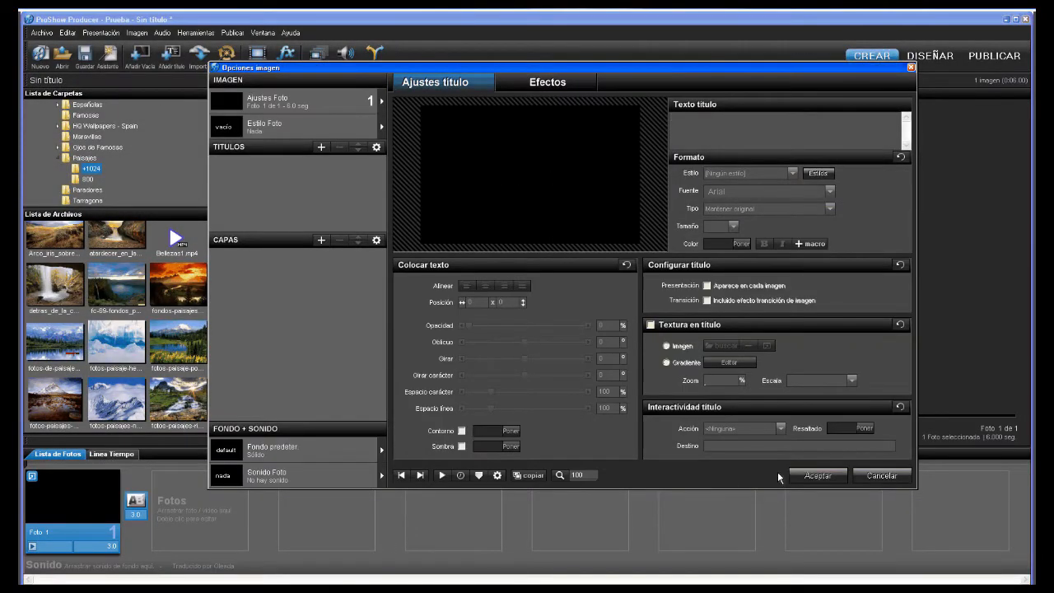
click(805, 477)
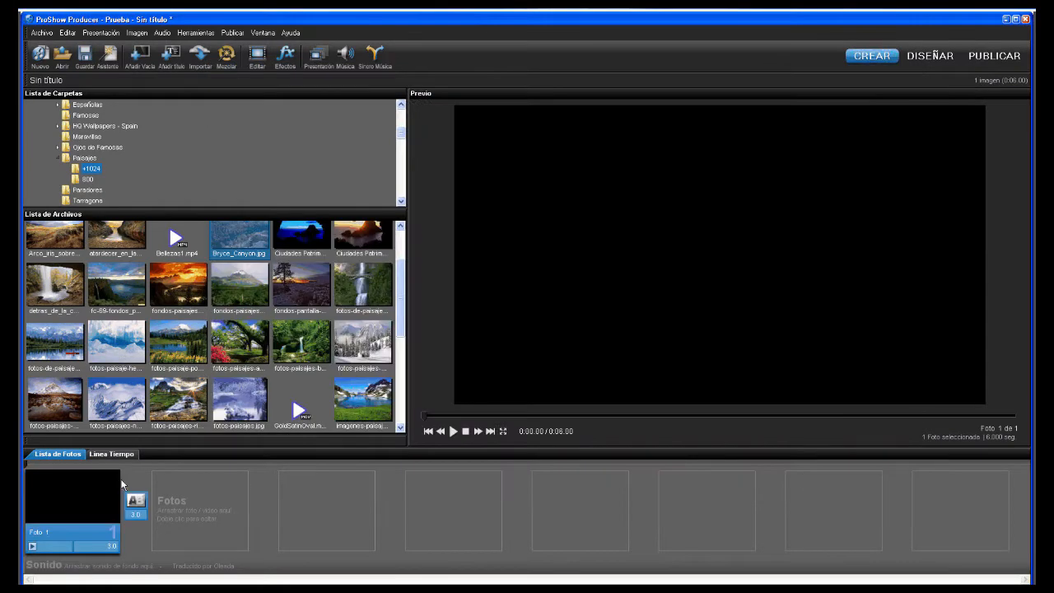
key(Delete)
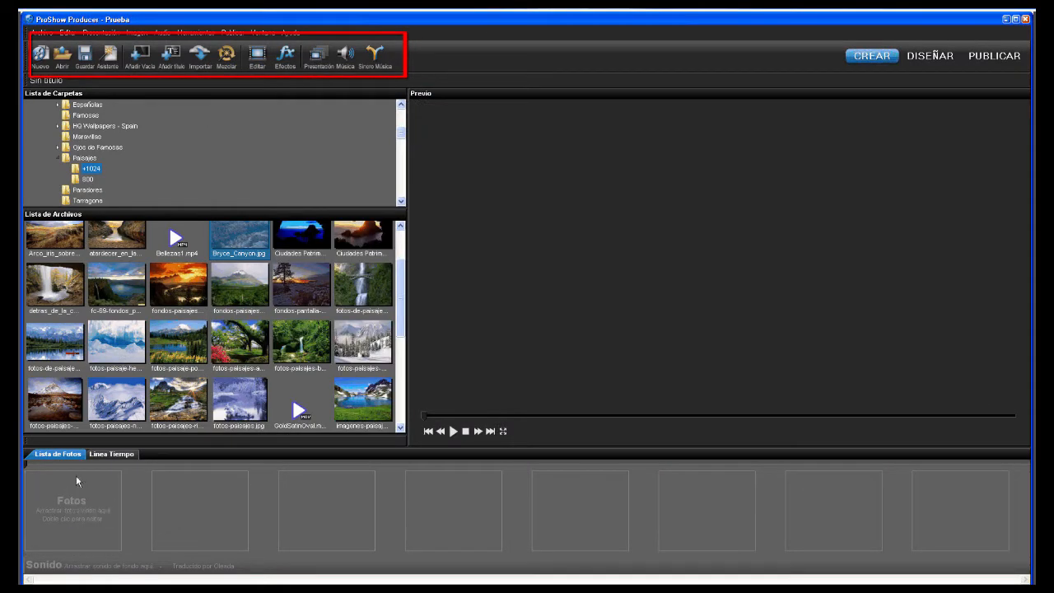
click(174, 54)
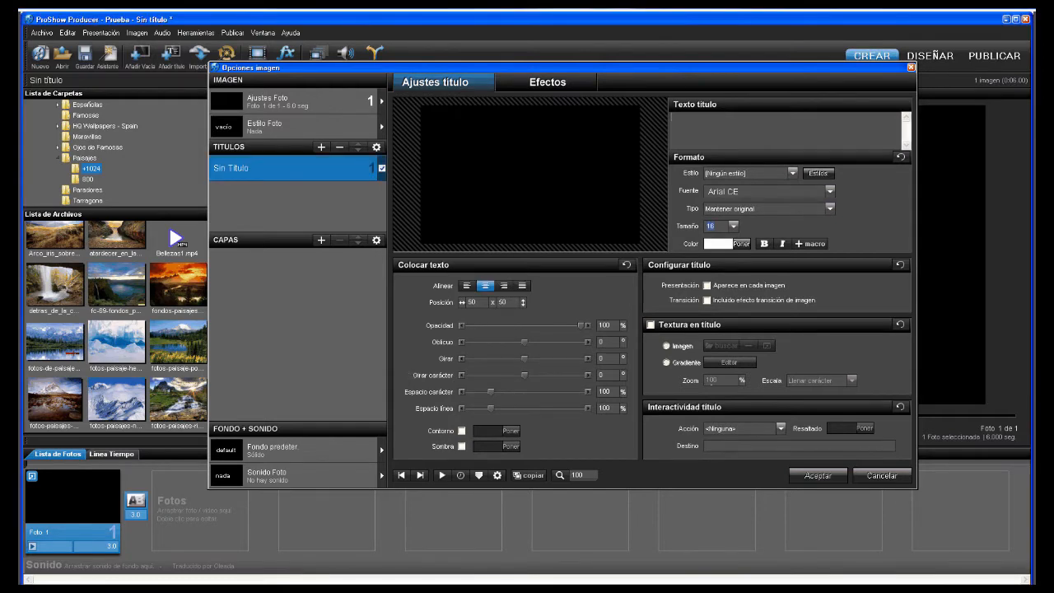
- Enter 'Aprendiendo' as the new title's text
text(Apr)
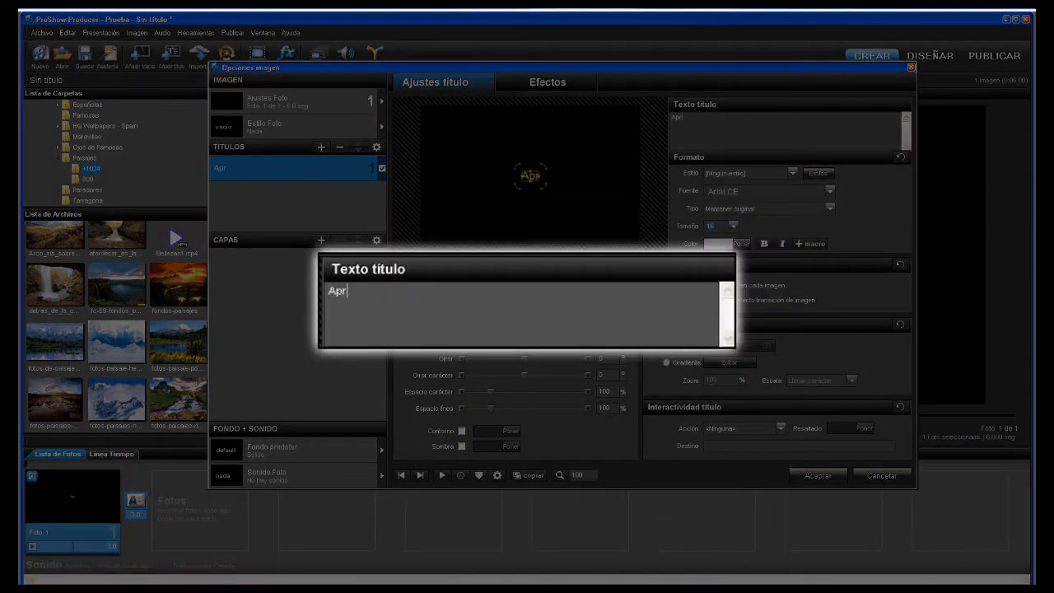
text(endien)
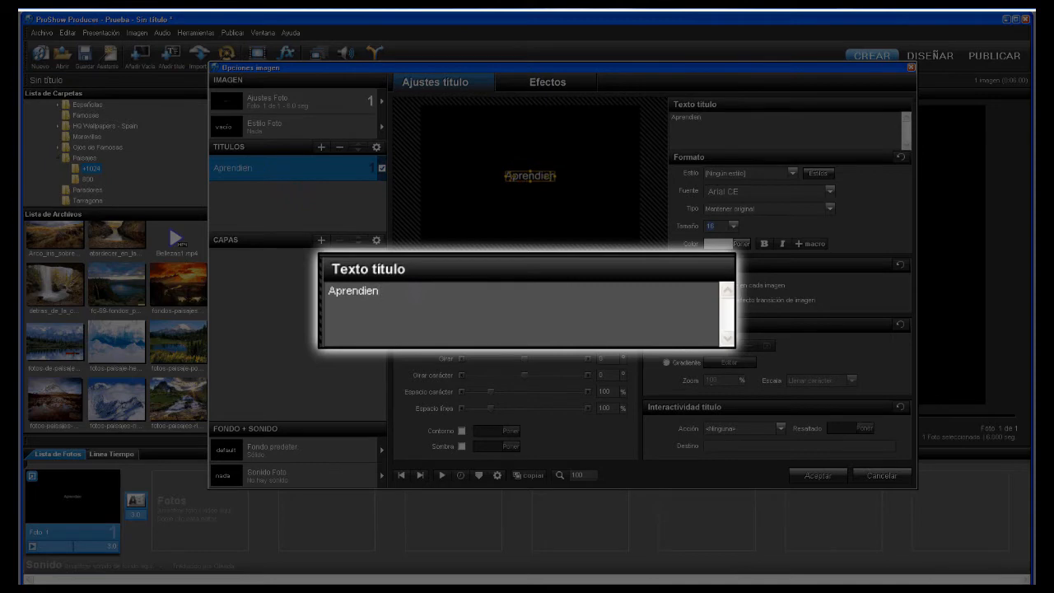
text(do)
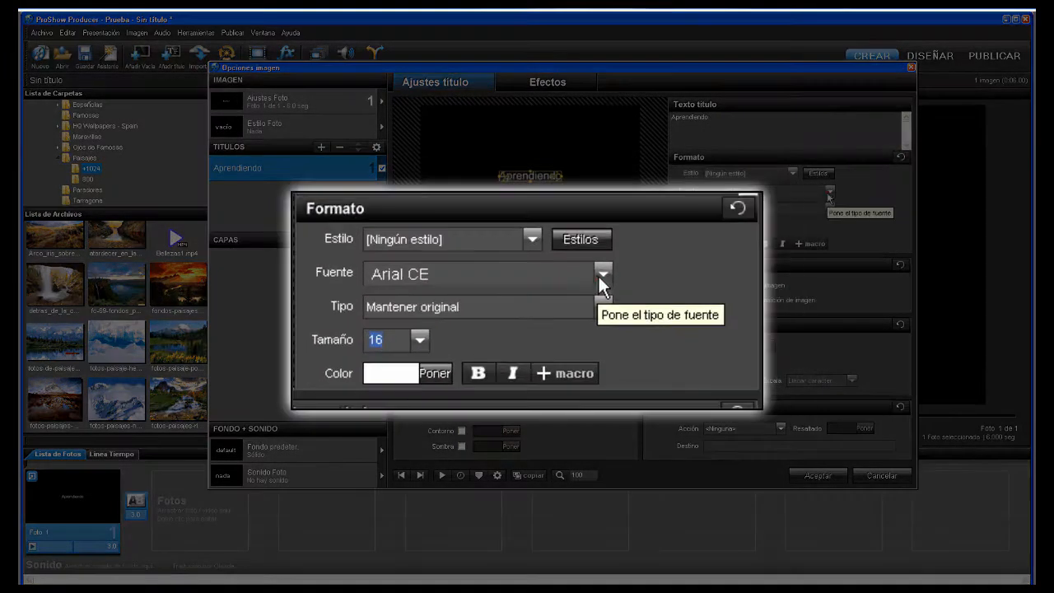
- Change the title font to Impact
click(830, 191)
click(448, 272)
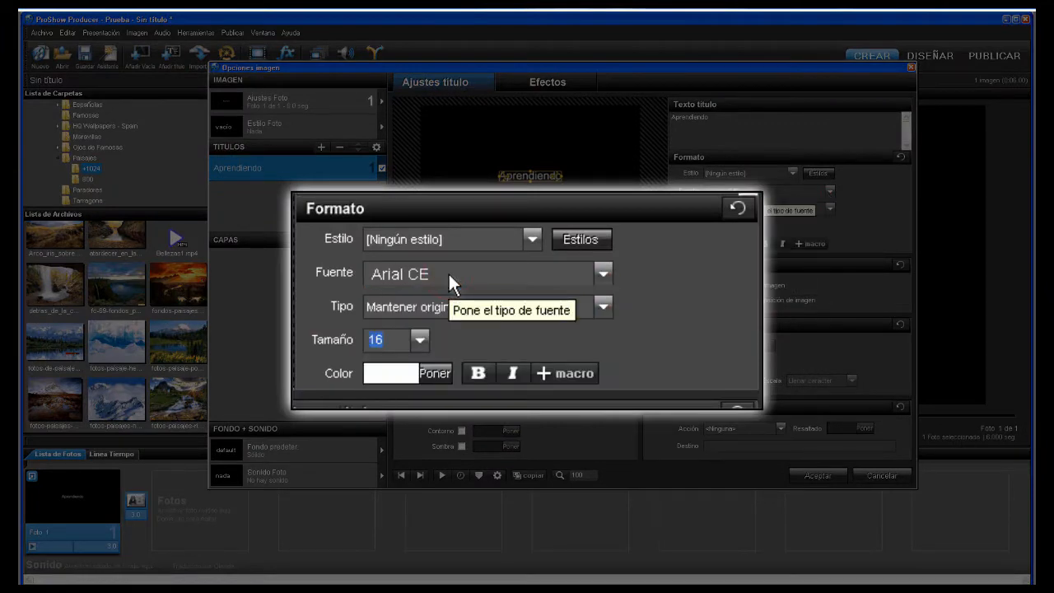
key(i)
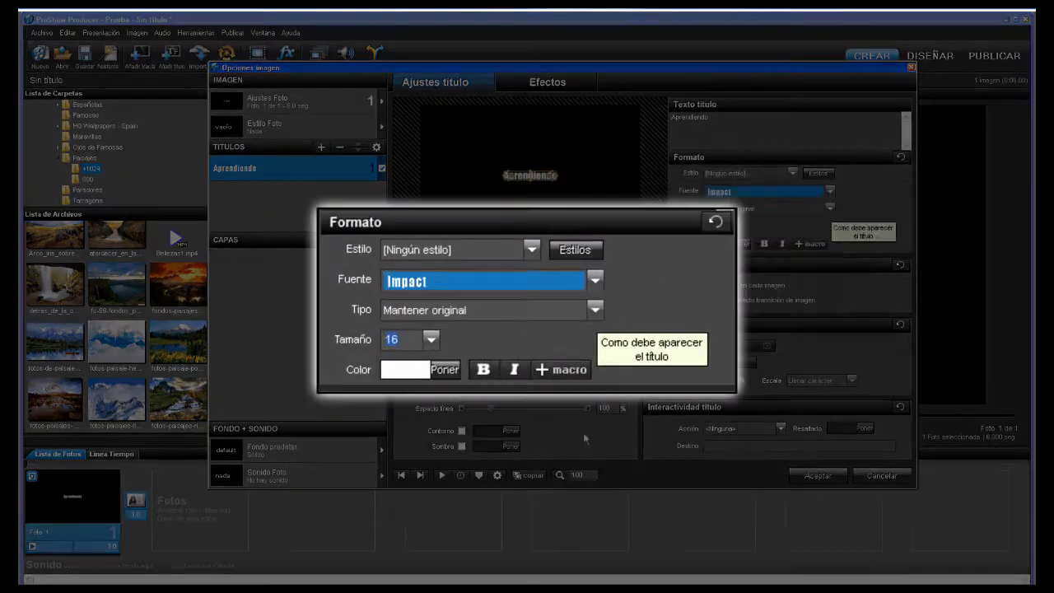
- Try uppercase and lowercase conversion, then return the case type to Mantener original
click(828, 209)
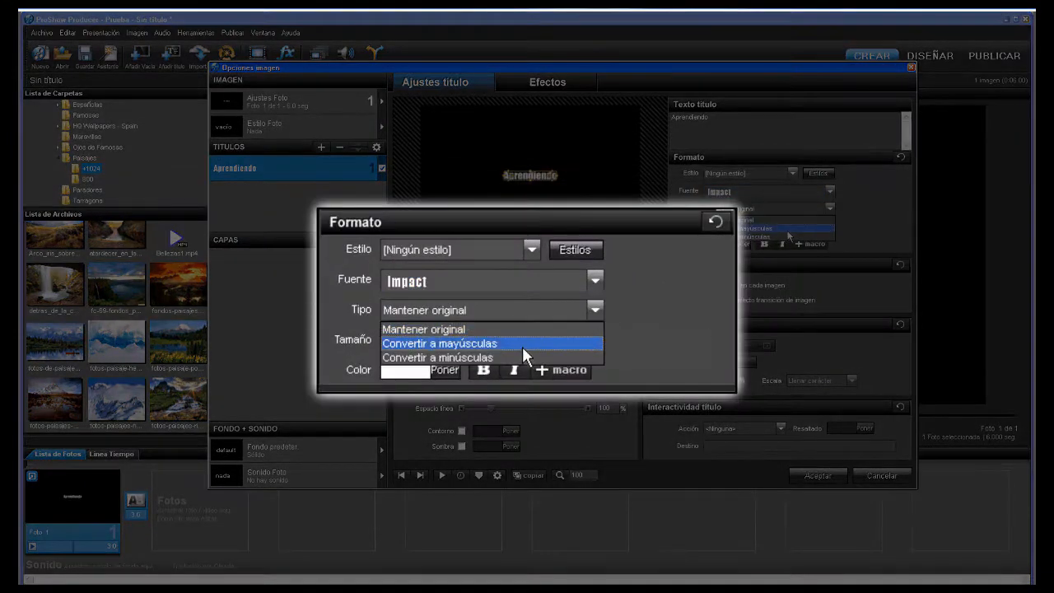
click(787, 228)
click(827, 209)
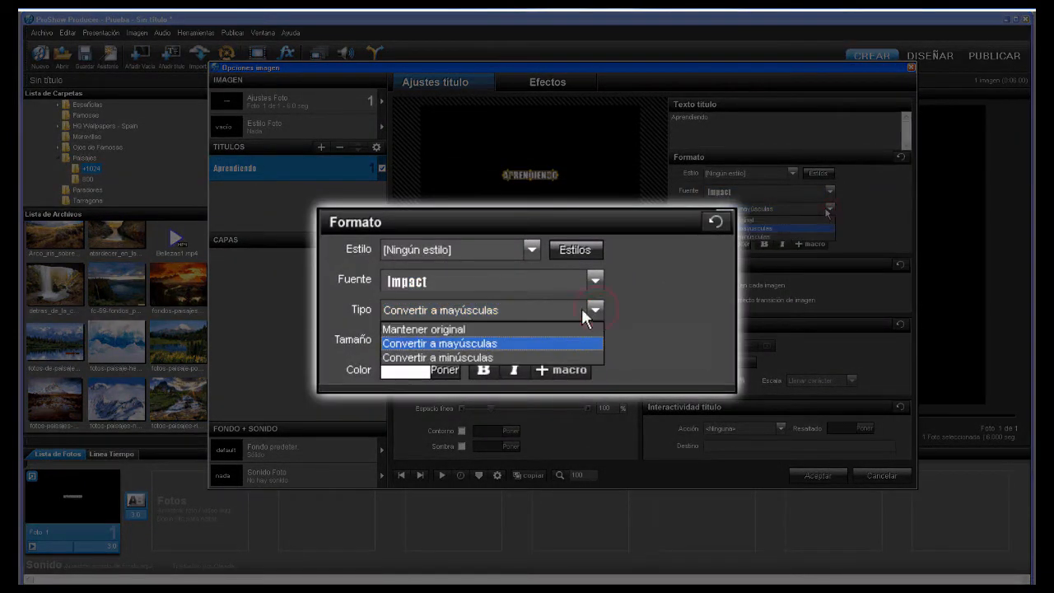
click(753, 236)
click(829, 210)
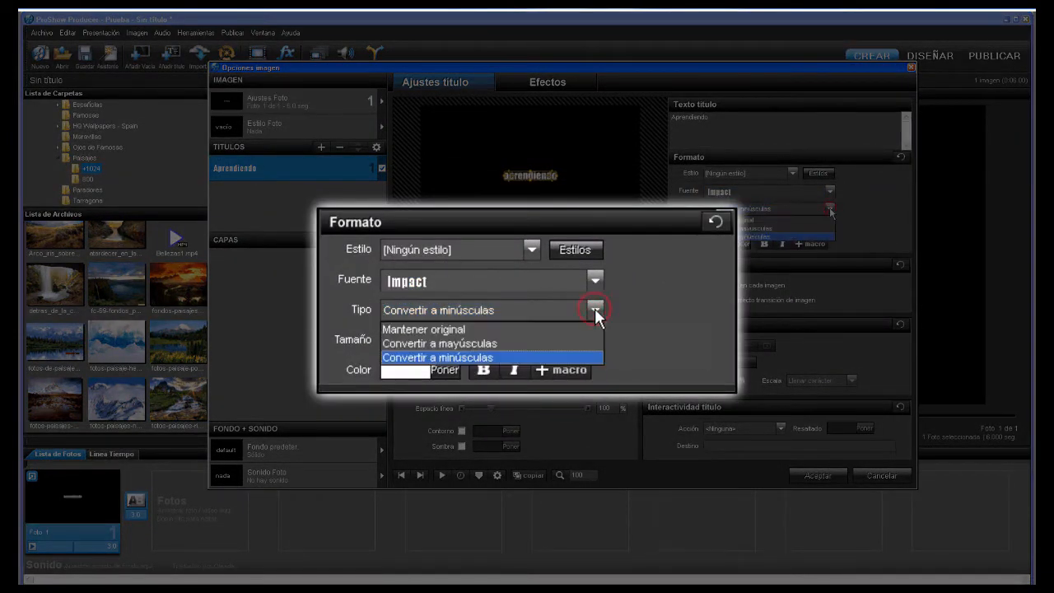
click(751, 219)
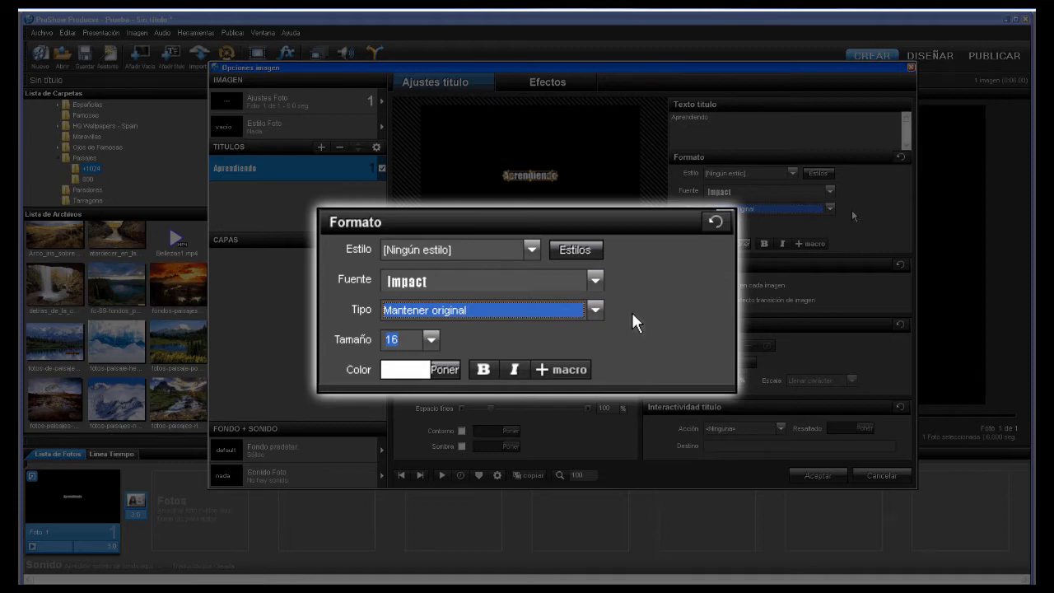
- Set the Aprendiendo title to size 36 and apply bold and italic
click(430, 339)
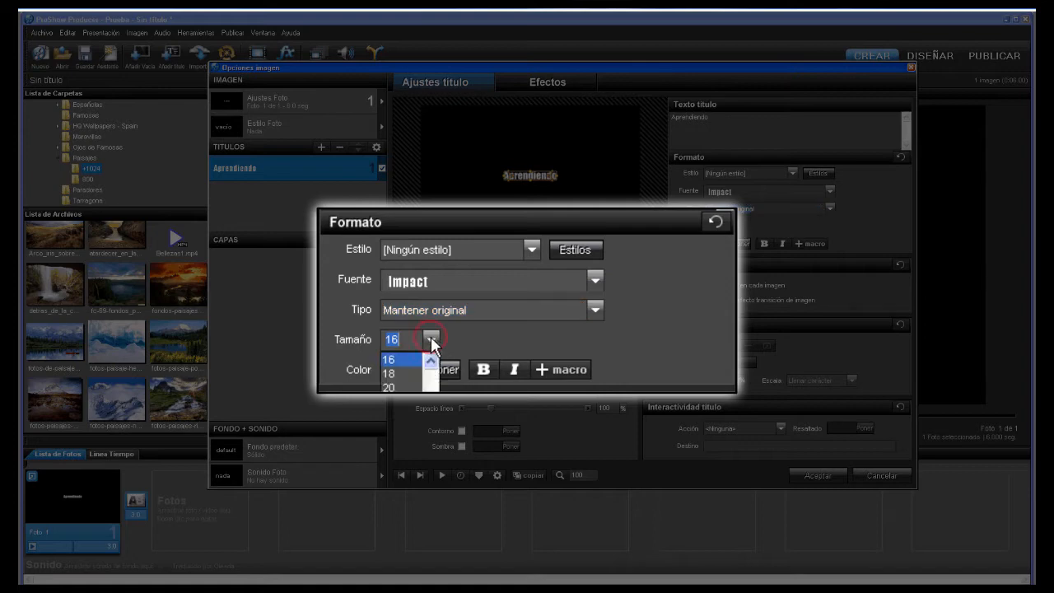
scroll(431, 387, down, 3)
click(400, 380)
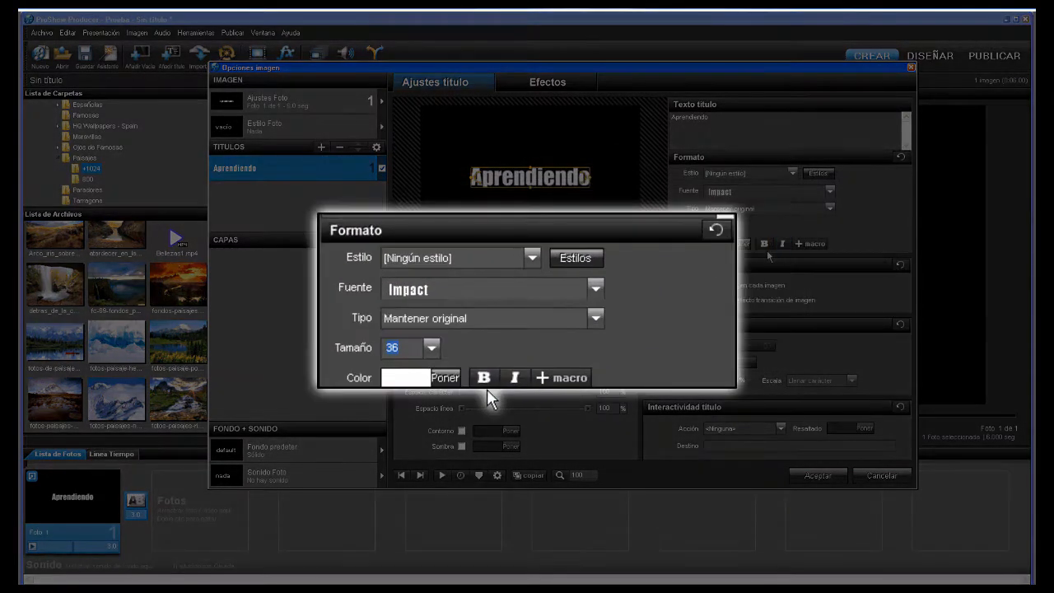
click(765, 243)
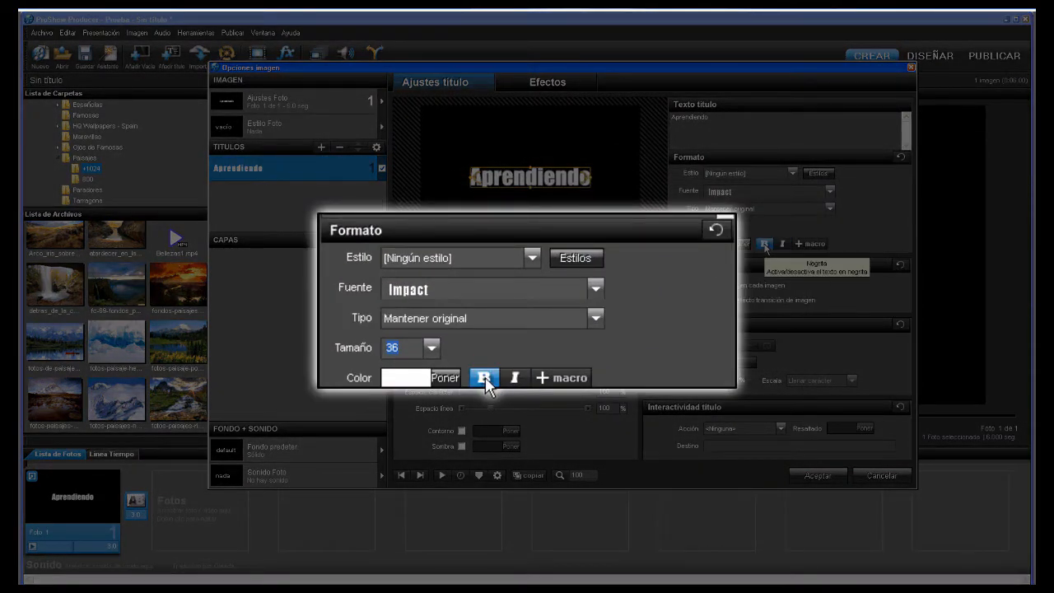
click(783, 244)
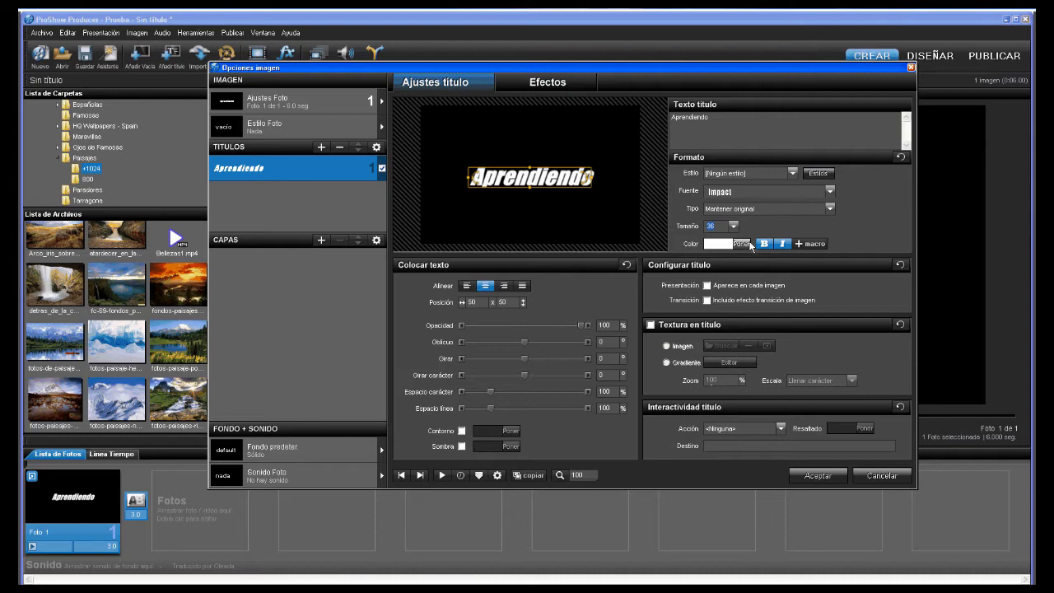
- Try several title colours in the picker, entering 'yellow' as the colour value
click(749, 244)
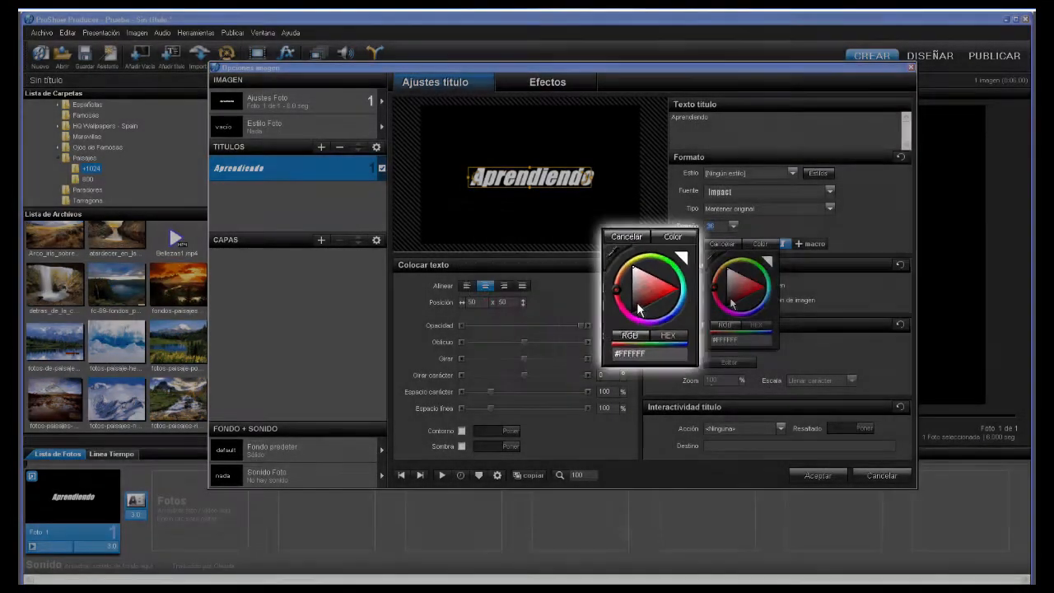
click(731, 302)
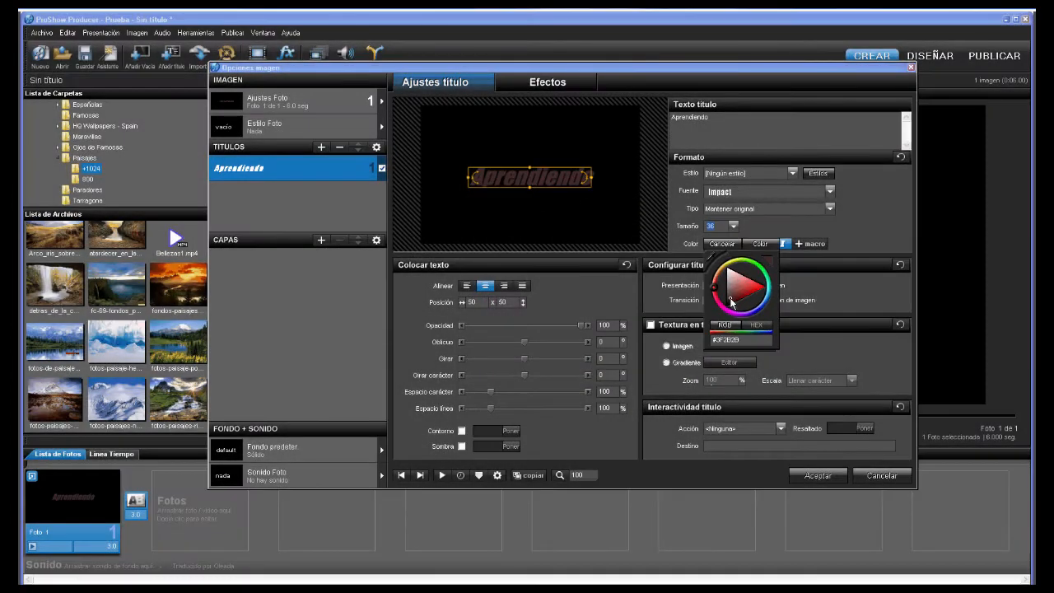
click(735, 282)
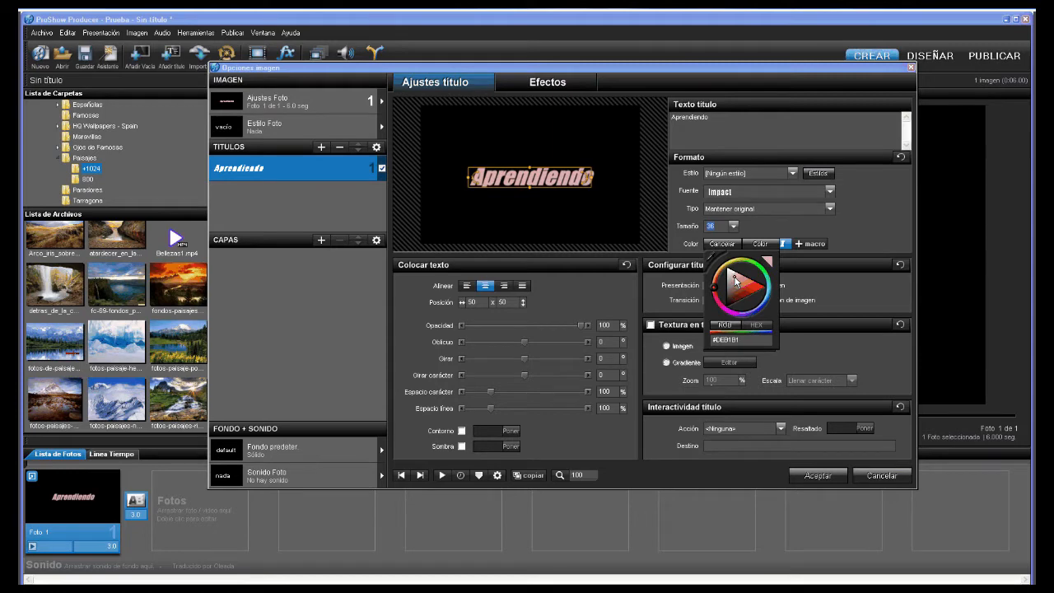
click(735, 263)
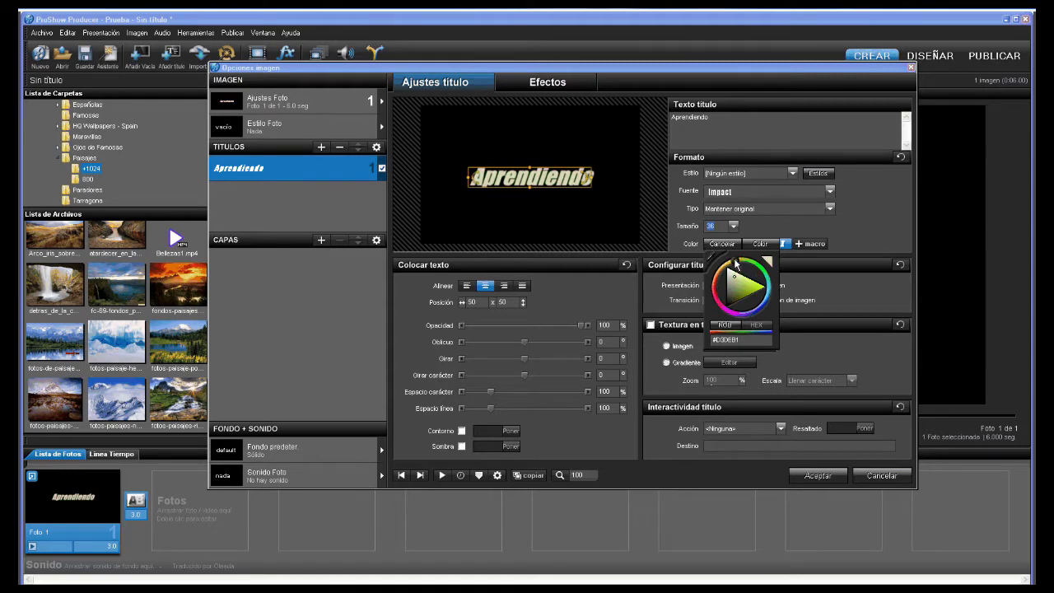
click(723, 269)
drag(743, 337, 700, 344)
text(yel)
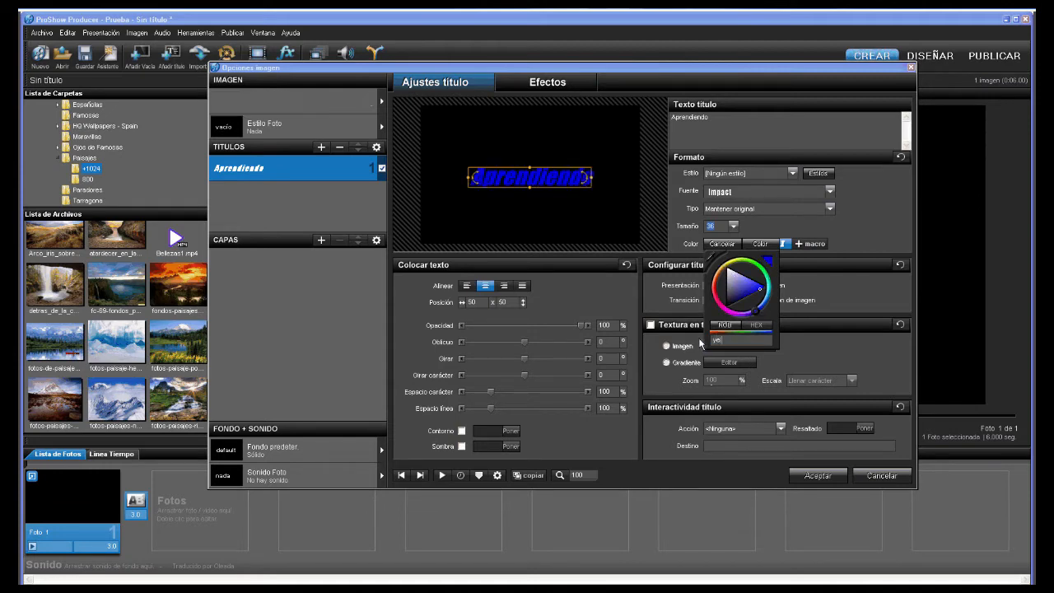
text(lo)
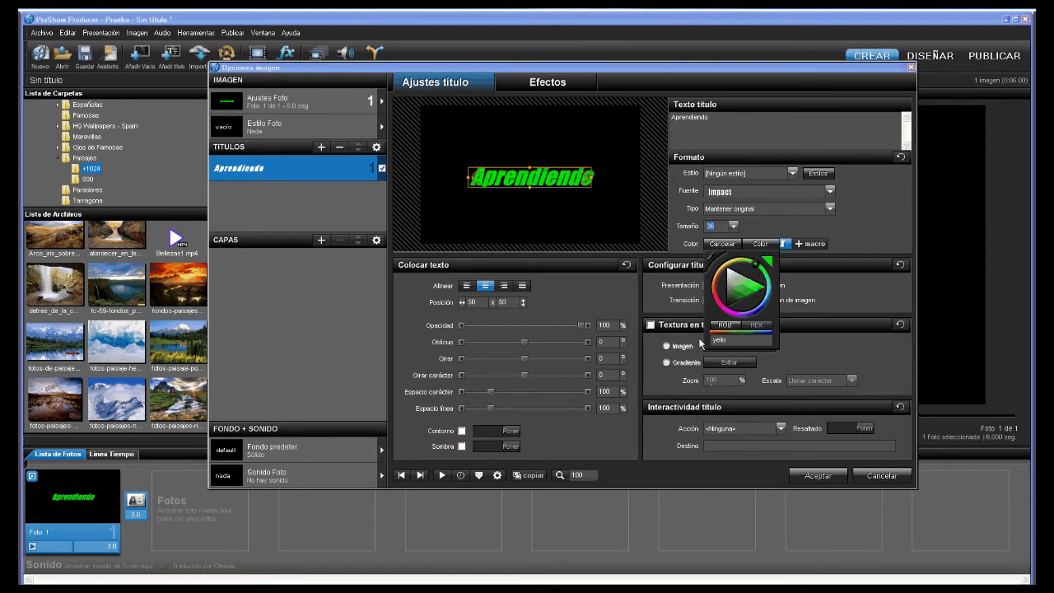
text(w)
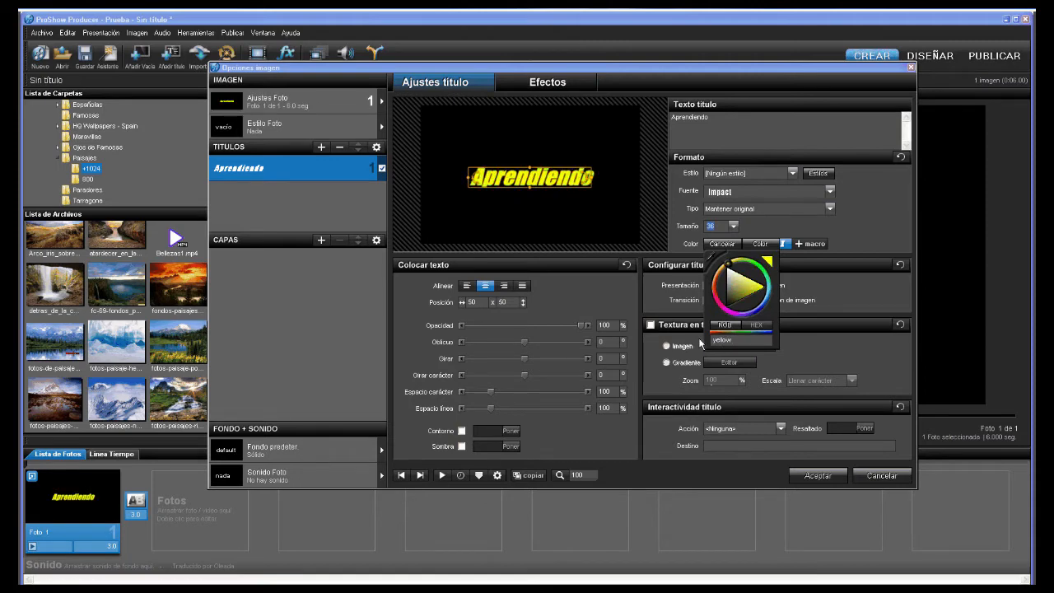
click(761, 244)
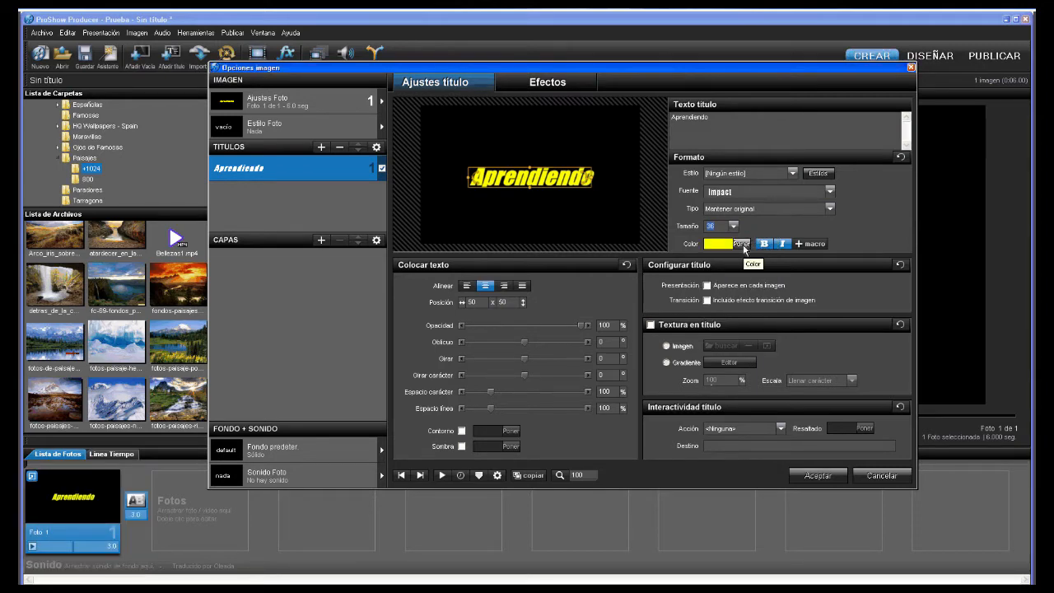
- Change the title text colour to white (#FFFFFF) in the colour picker
click(736, 244)
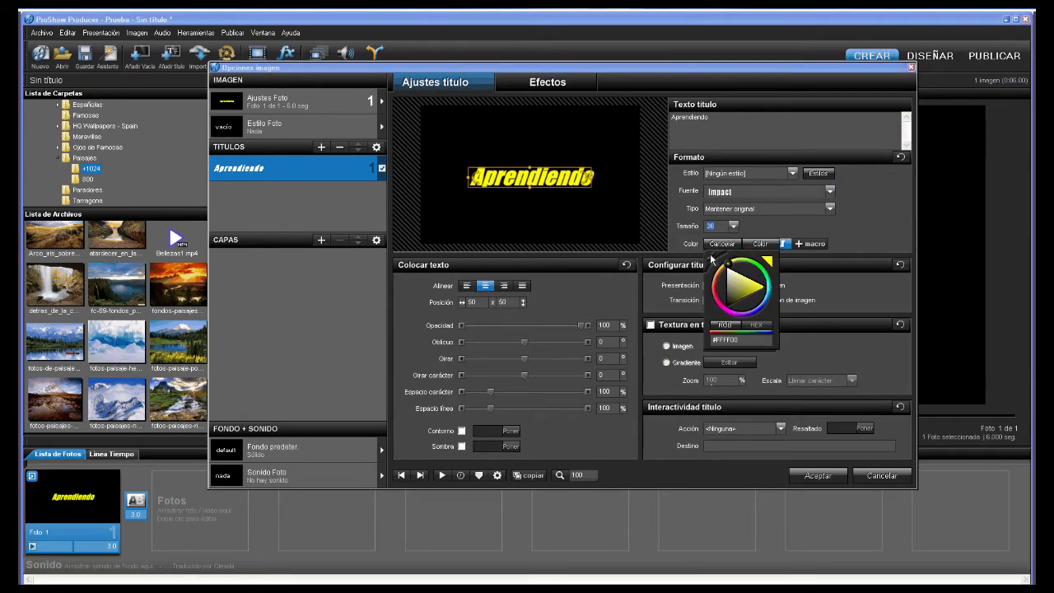
drag(713, 262, 494, 279)
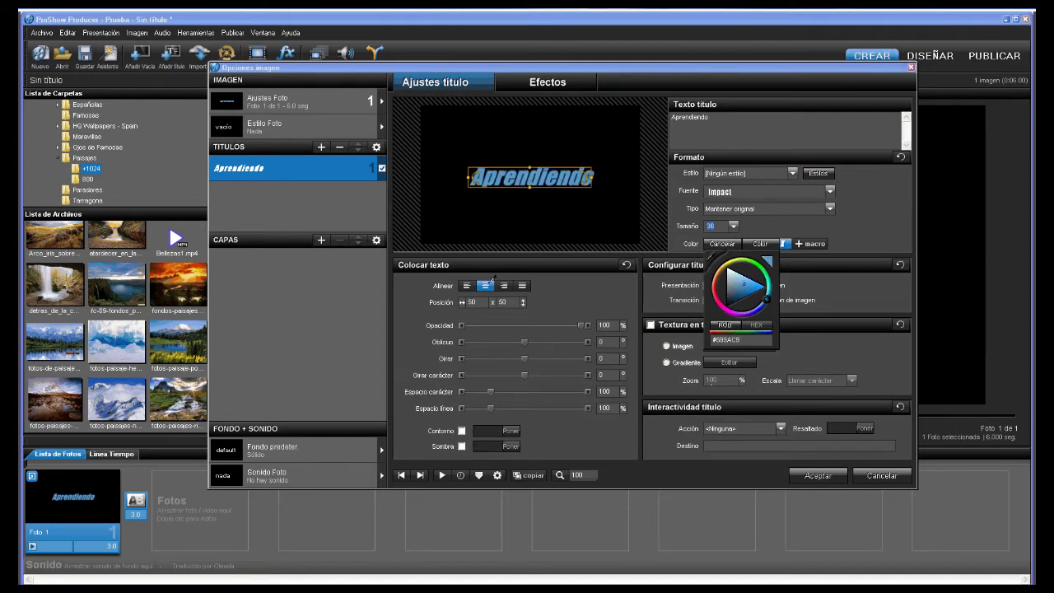
drag(715, 262, 461, 429)
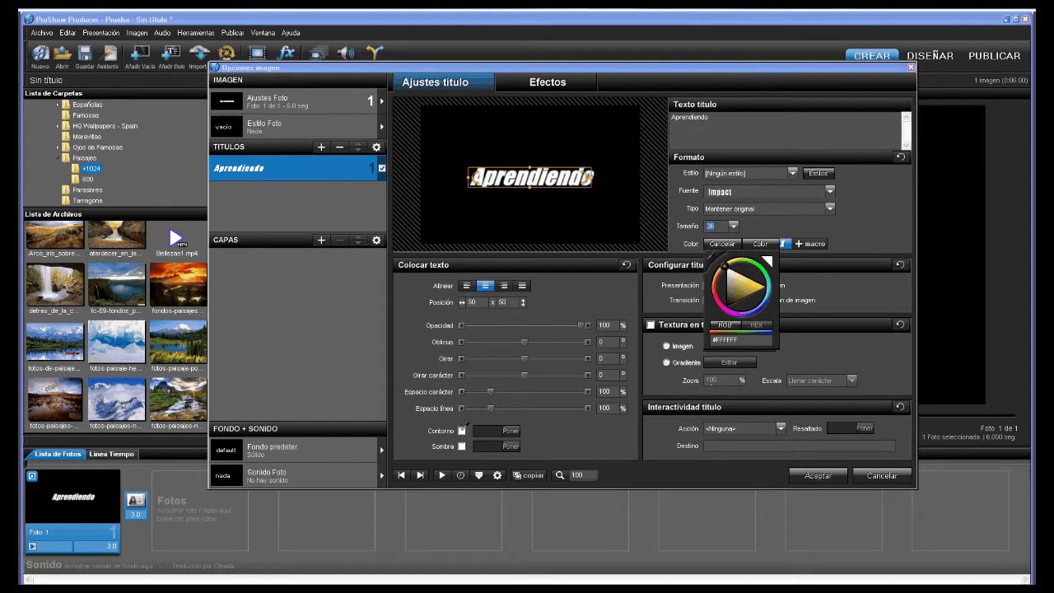
click(766, 246)
click(469, 286)
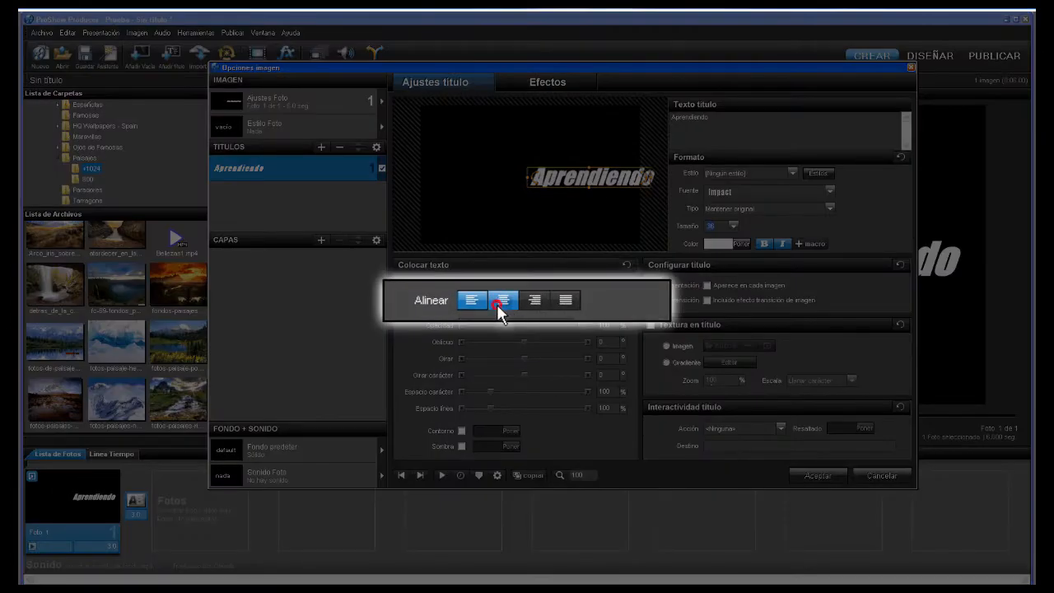
- Cycle the title through left, centre, right and justify alignment, ending on centre
click(496, 304)
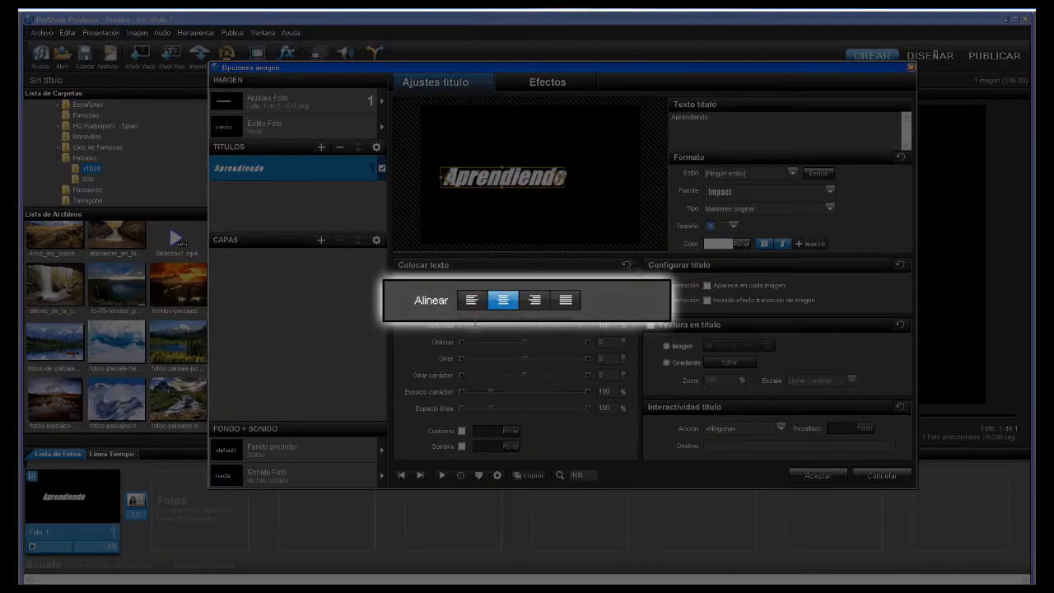
click(471, 300)
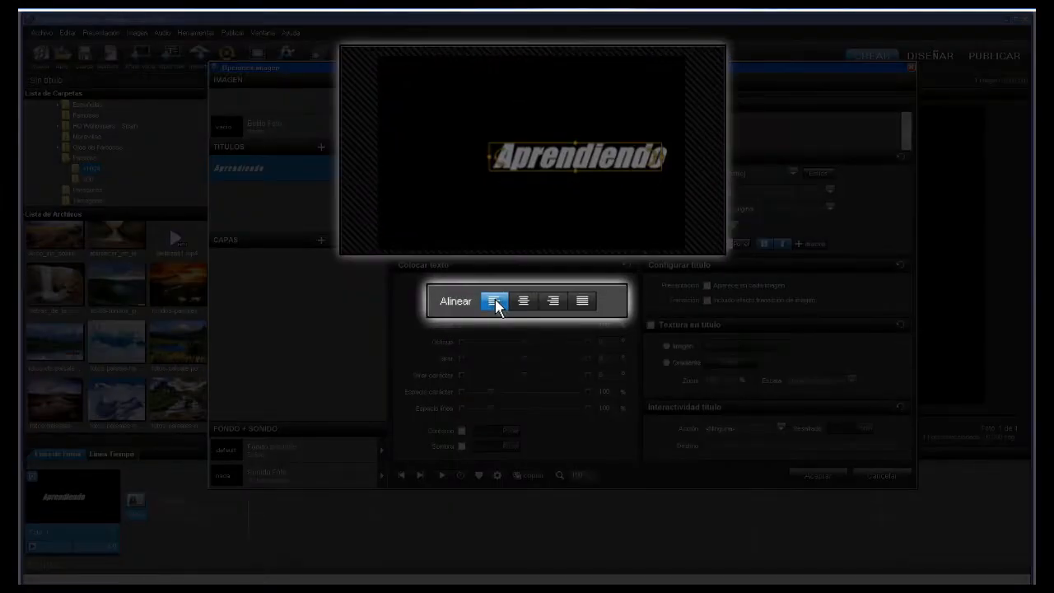
click(524, 303)
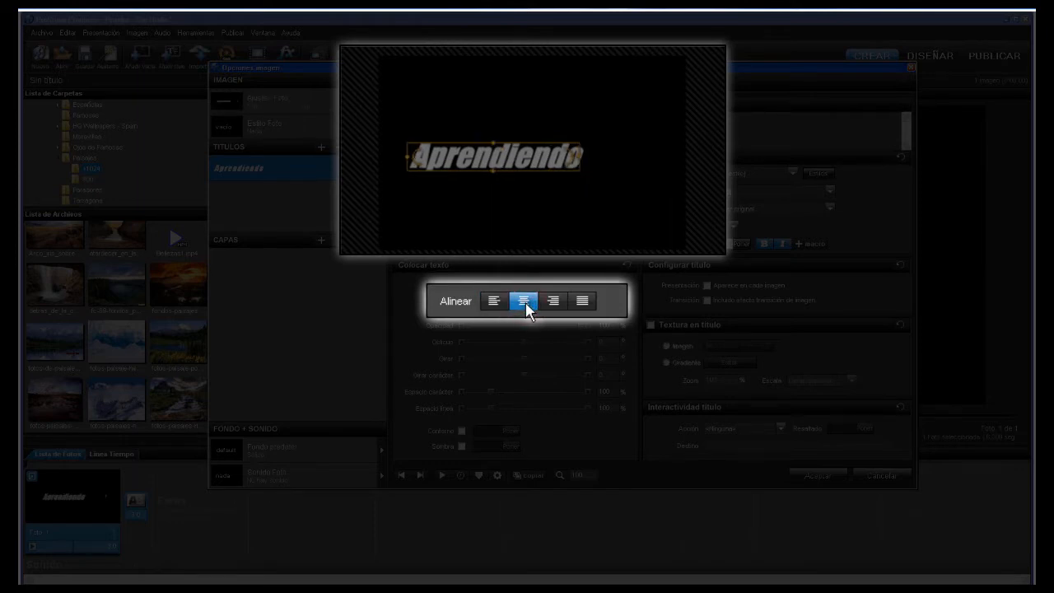
click(555, 303)
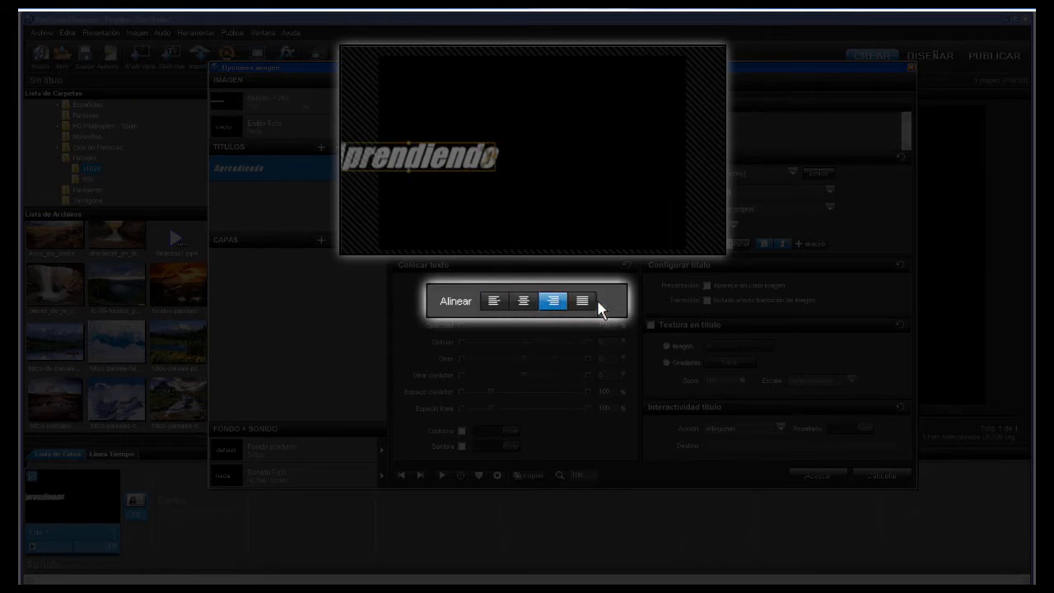
click(586, 302)
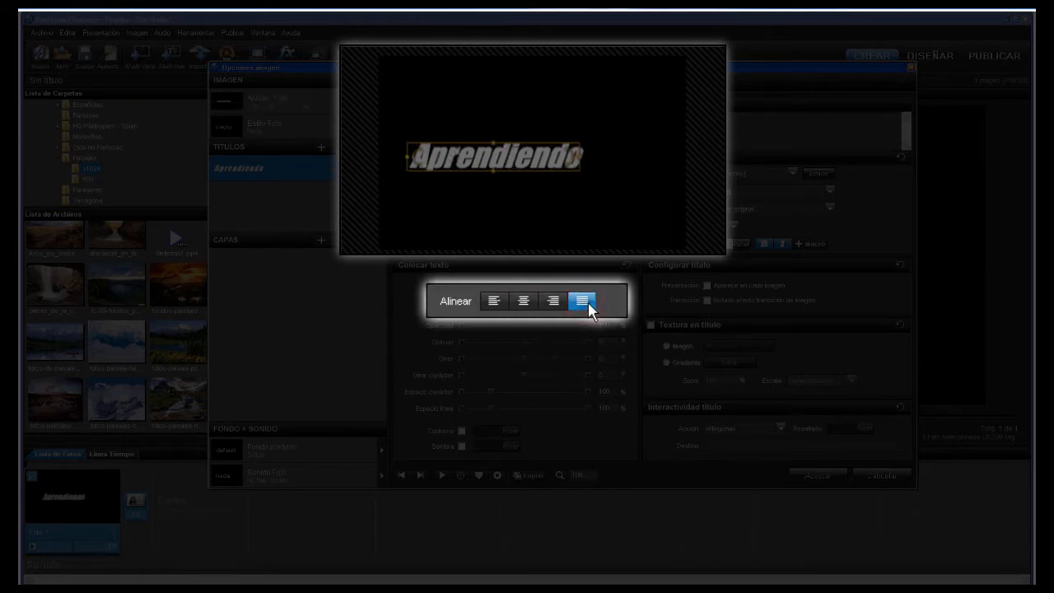
click(525, 299)
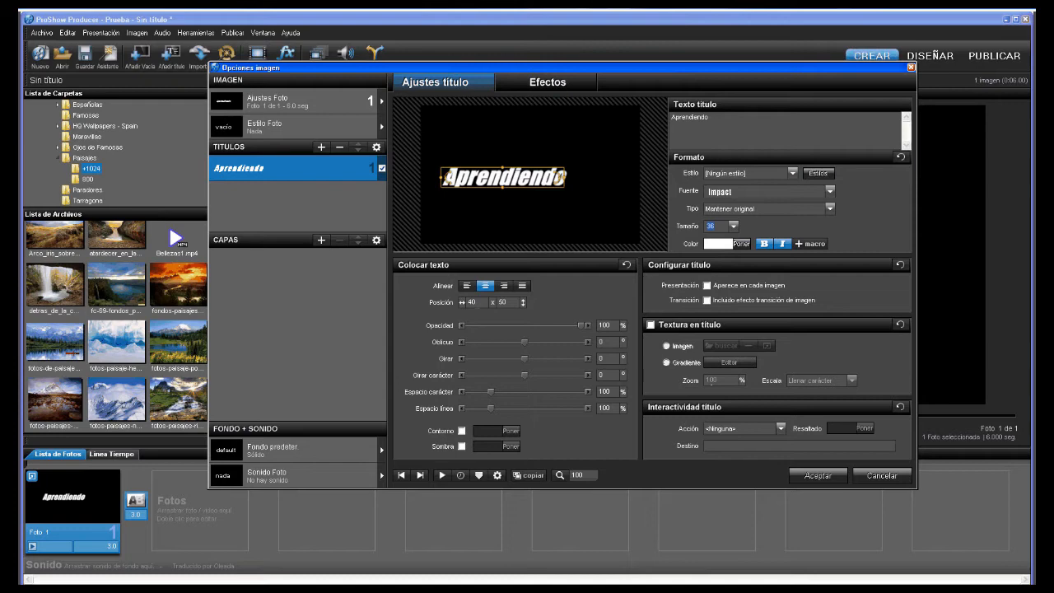
- Enter 50 as the title's horizontal X position
text(50)
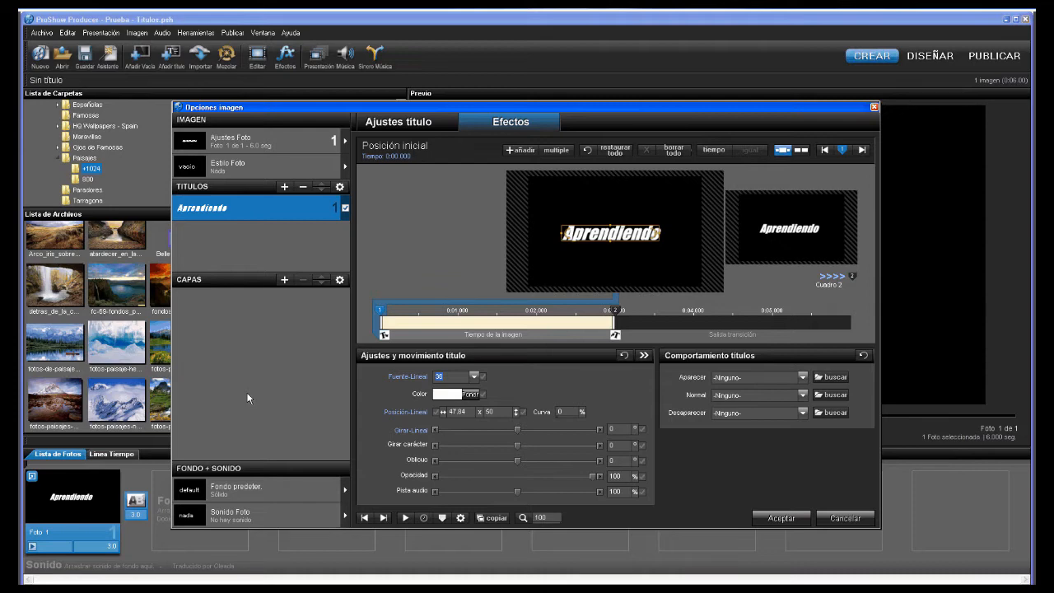
click(398, 121)
click(510, 121)
- Choose Paso derecha from the Aparecer effect list and apply it to the title
click(830, 377)
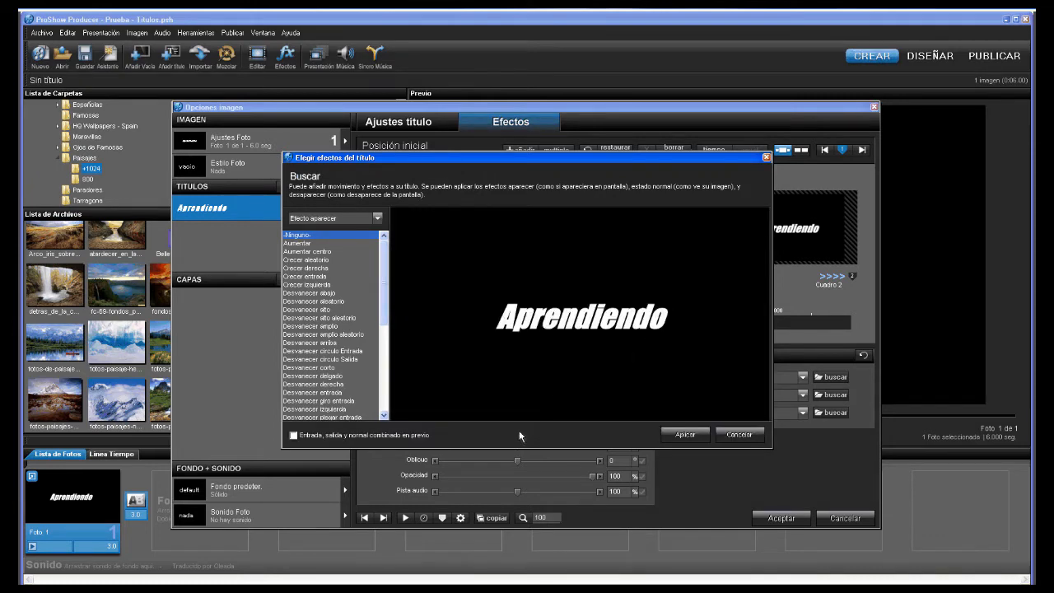
click(383, 304)
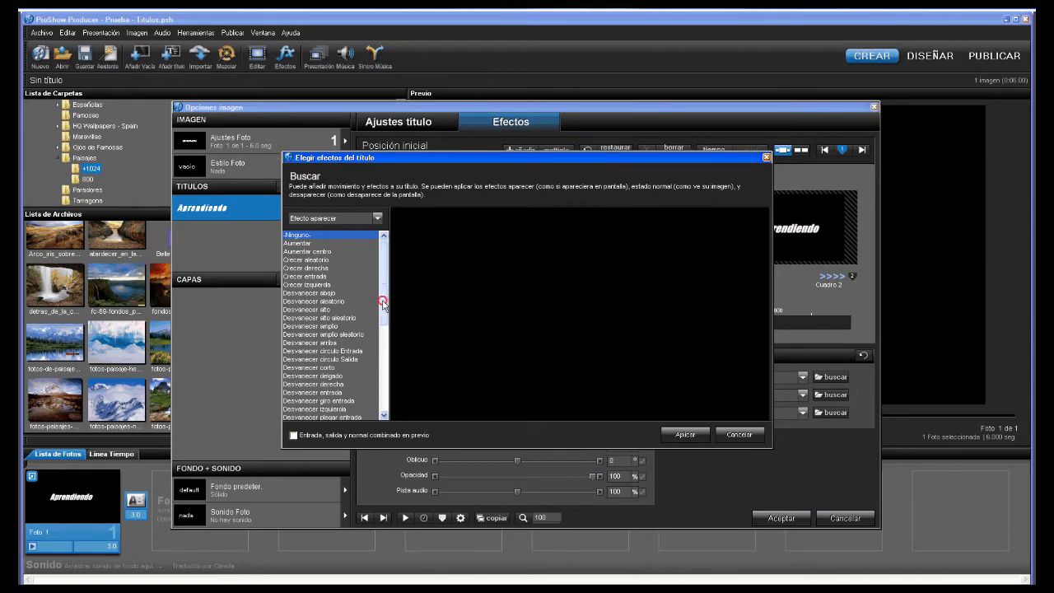
drag(382, 303, 329, 356)
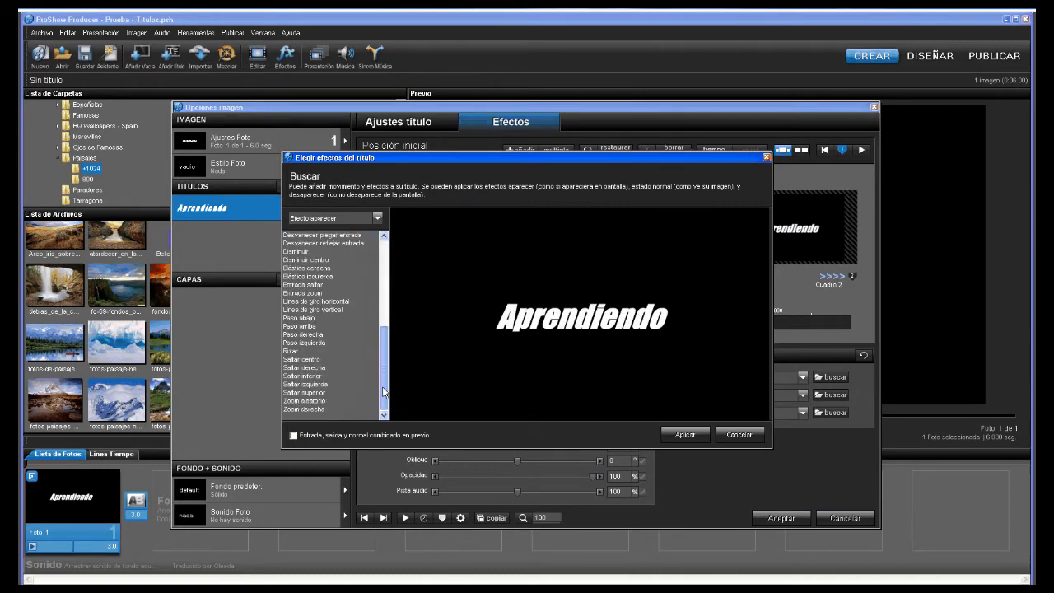
click(321, 335)
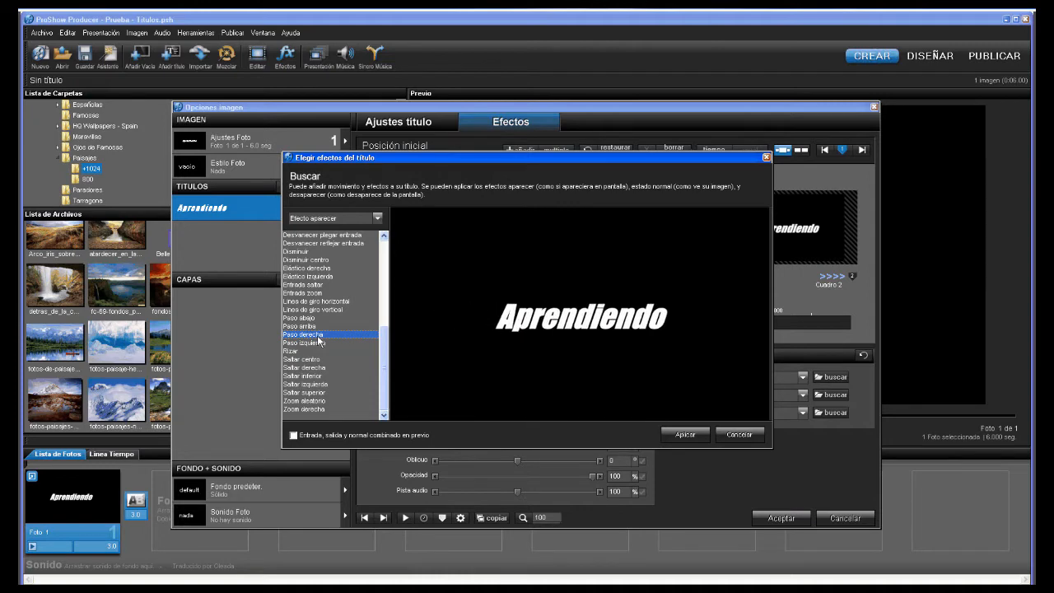
click(684, 434)
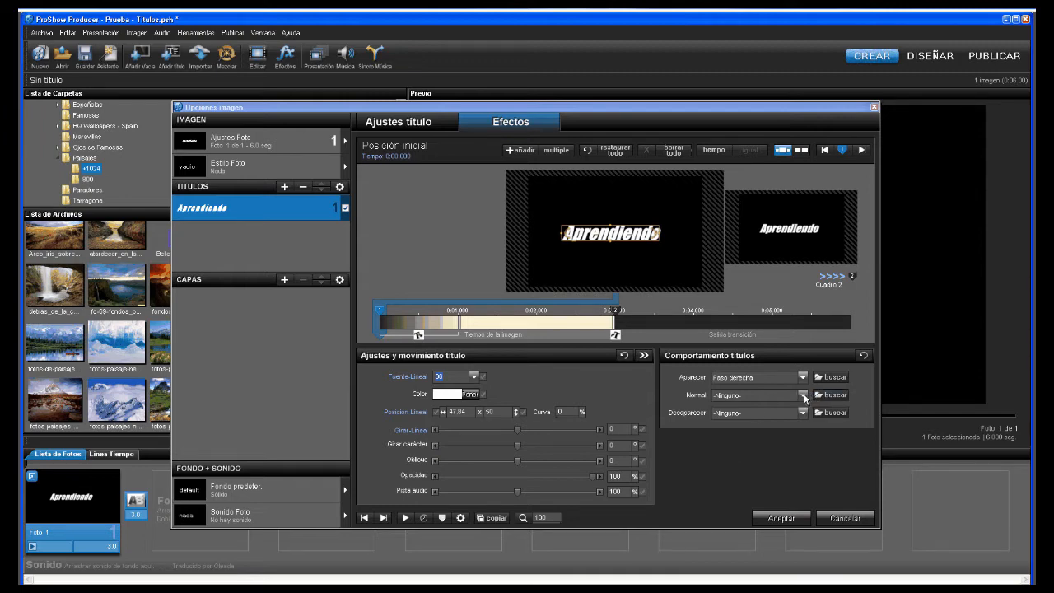
- Choose Imagen derecha from the Normal effect list and apply it
click(831, 395)
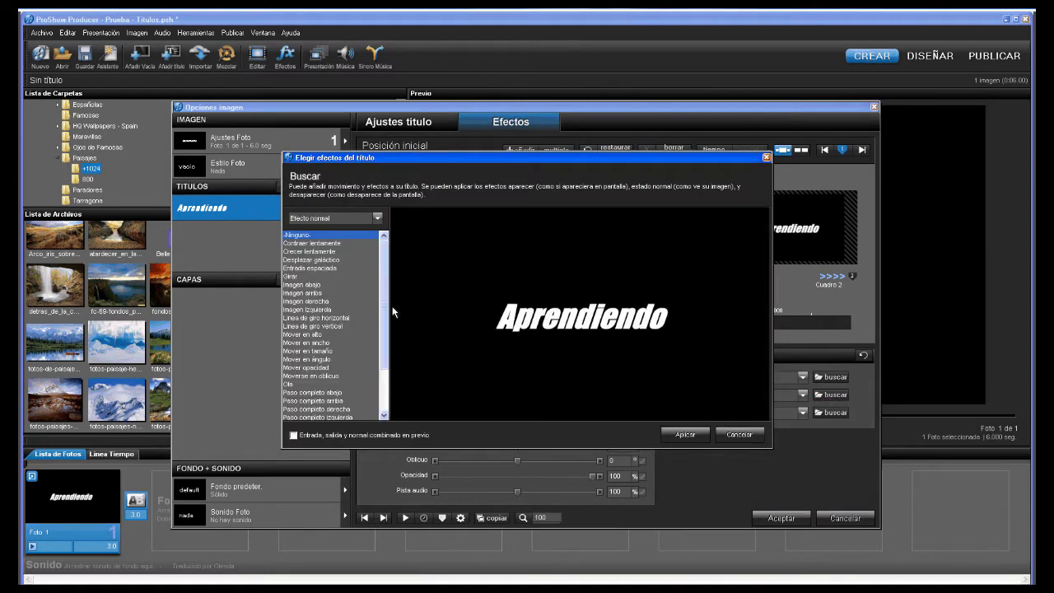
mouse_move(387, 309)
mouse_down()
mouse_move(387, 327)
mouse_move(386, 310)
mouse_up()
click(311, 301)
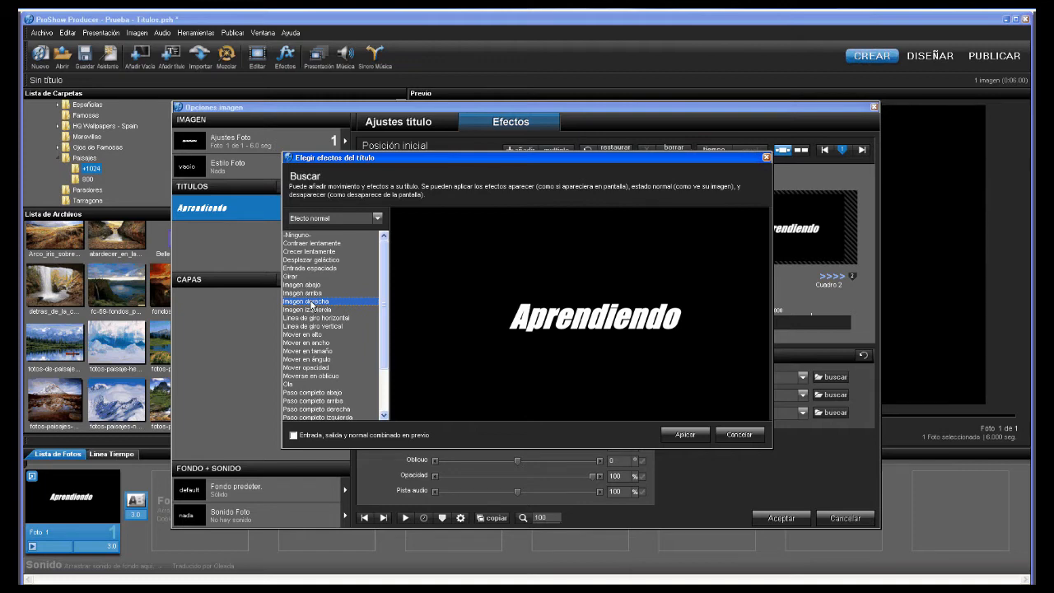
click(684, 435)
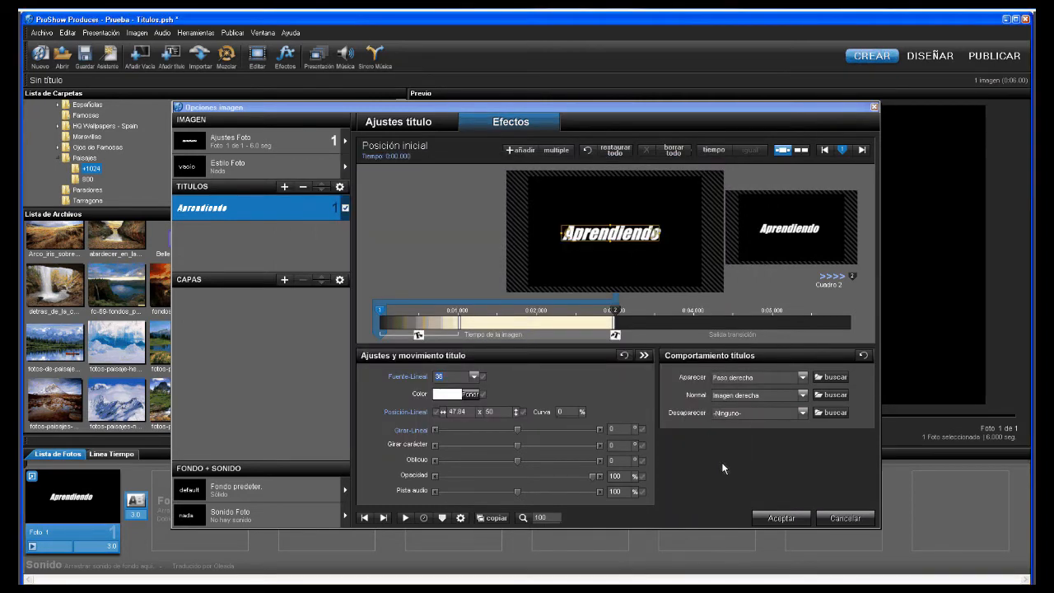
- Choose Paso derecha from the Desaparecer effect list and apply it
click(803, 412)
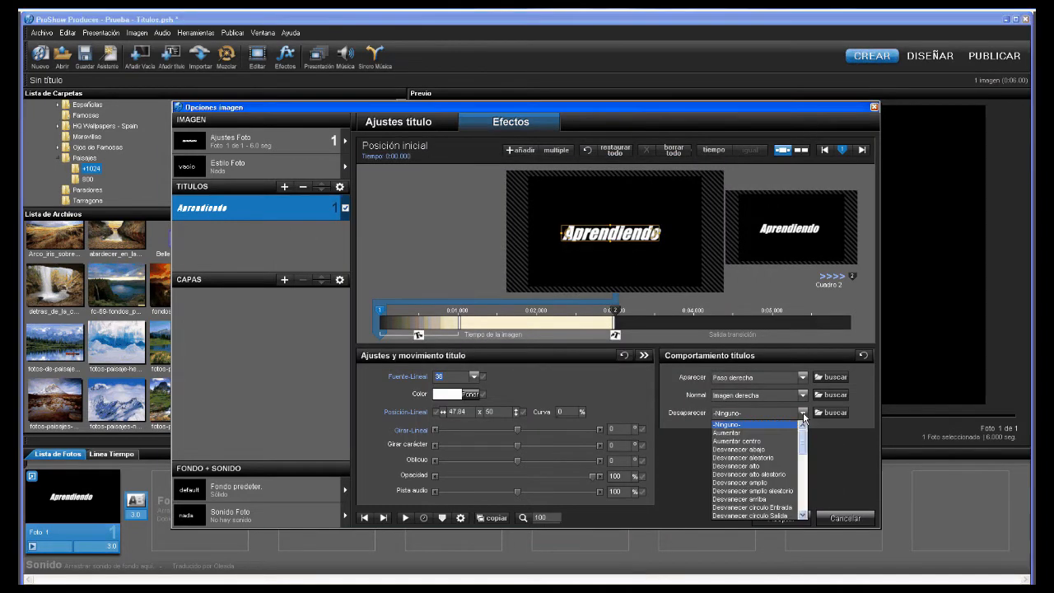
click(803, 416)
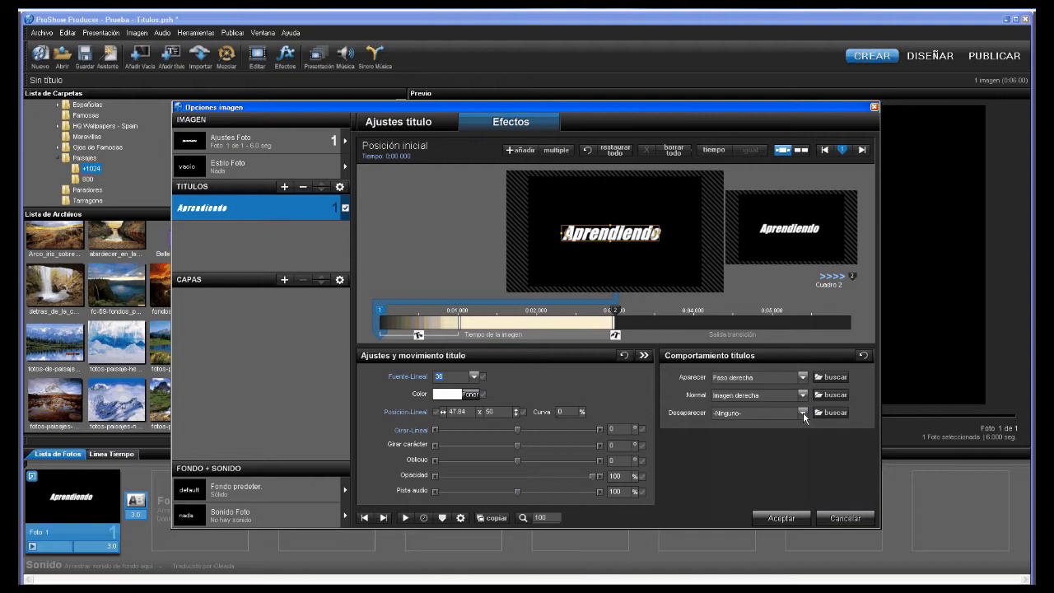
click(830, 413)
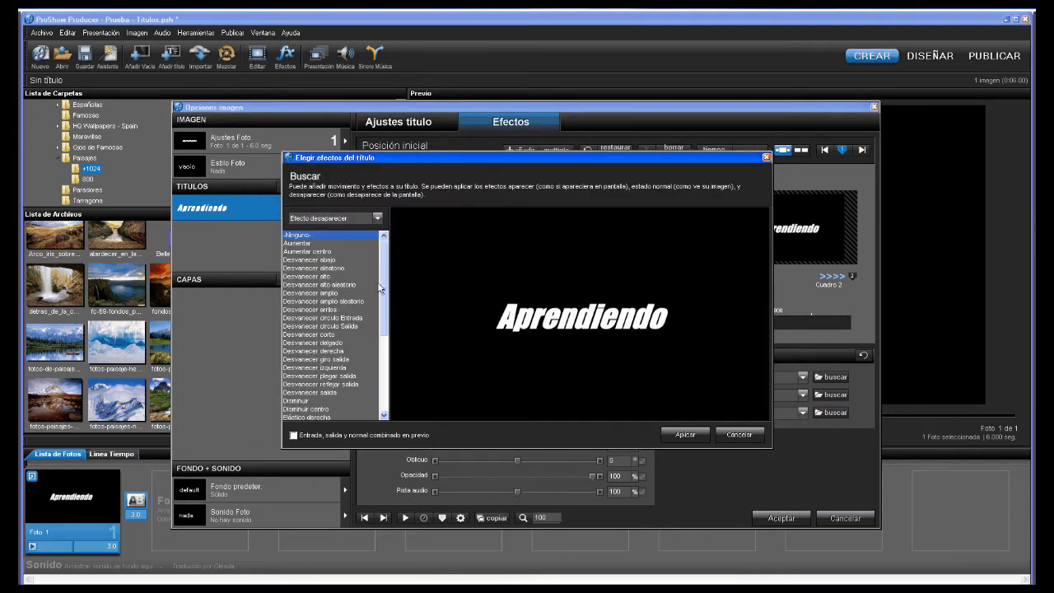
drag(383, 284, 333, 354)
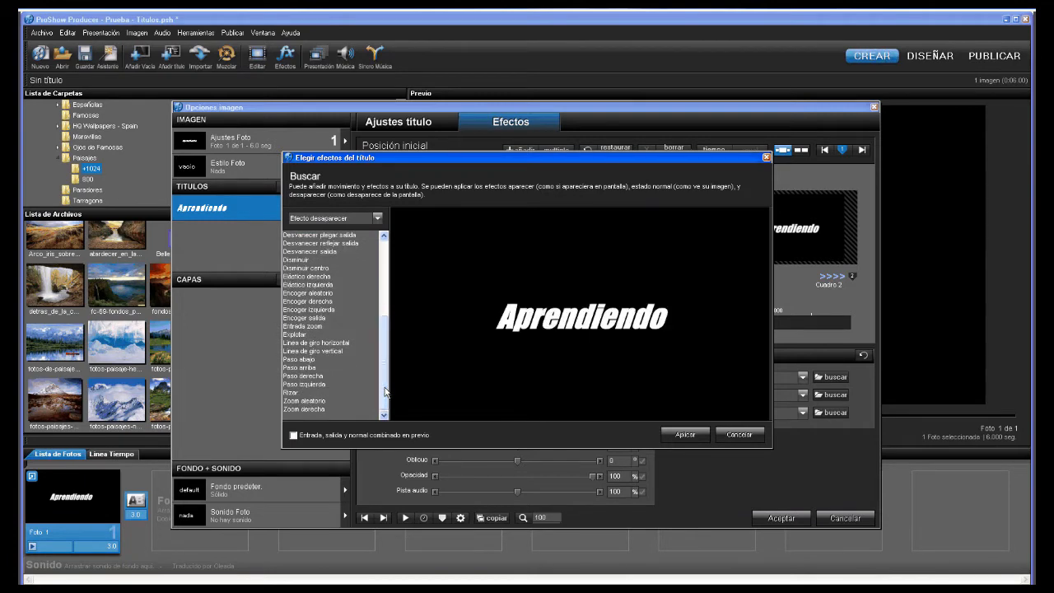
click(312, 377)
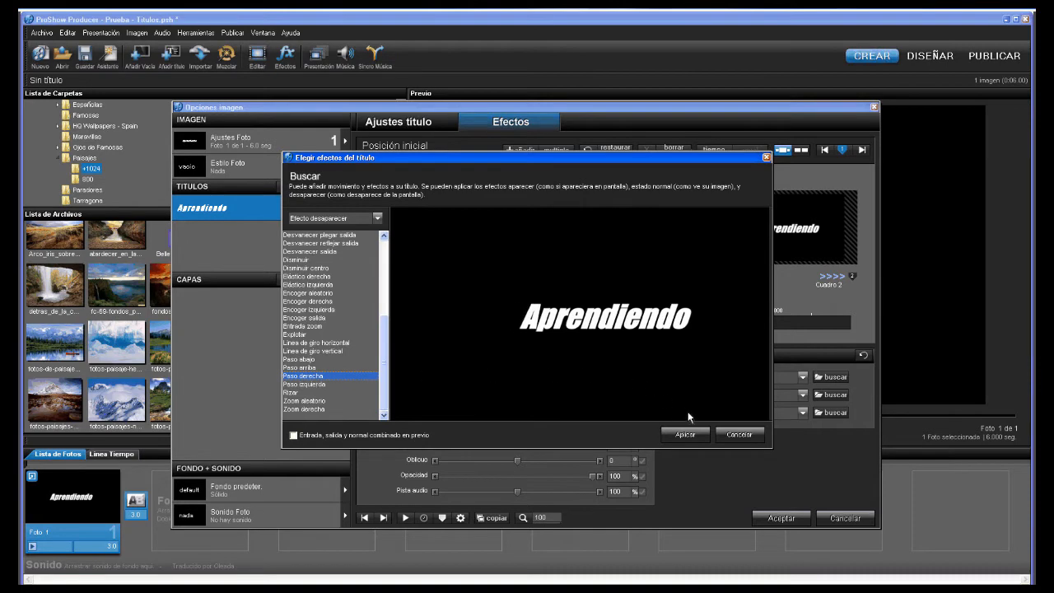
click(684, 434)
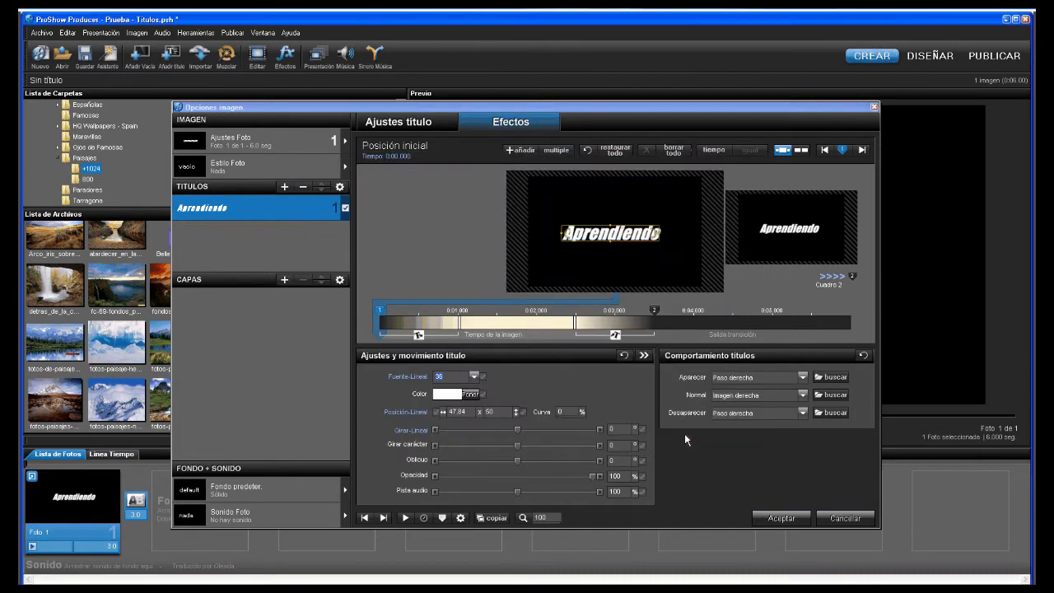
- Replay the title animation preview, then reopen the entrance effect chooser for the title
click(405, 517)
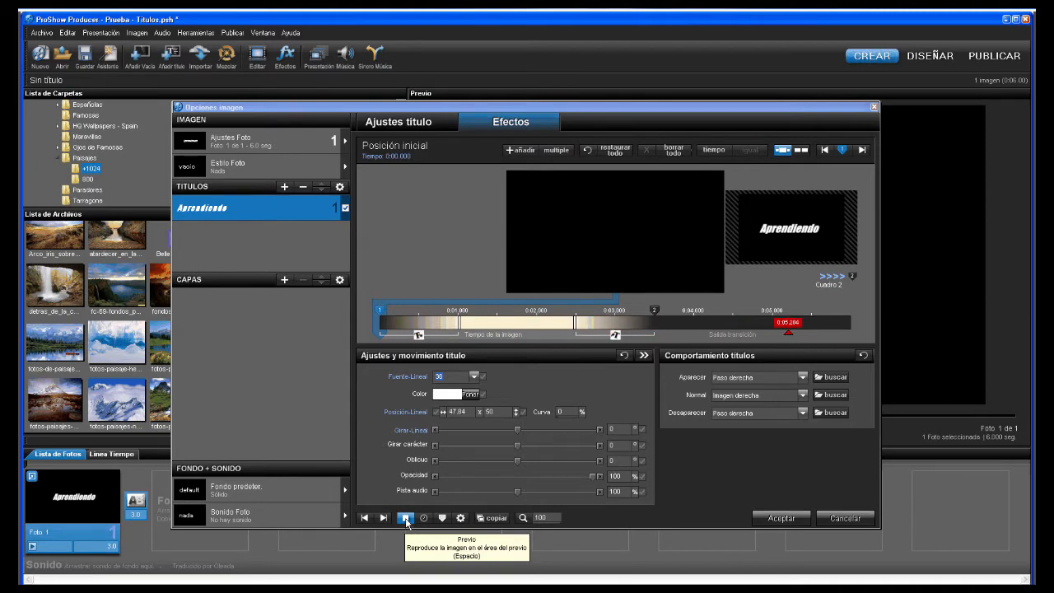
click(406, 519)
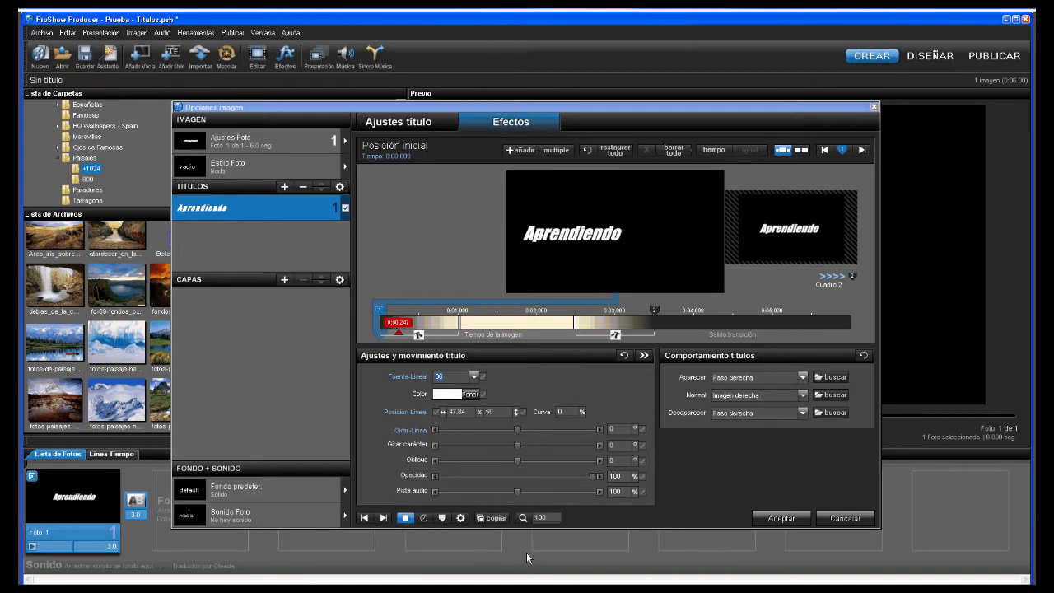
click(831, 377)
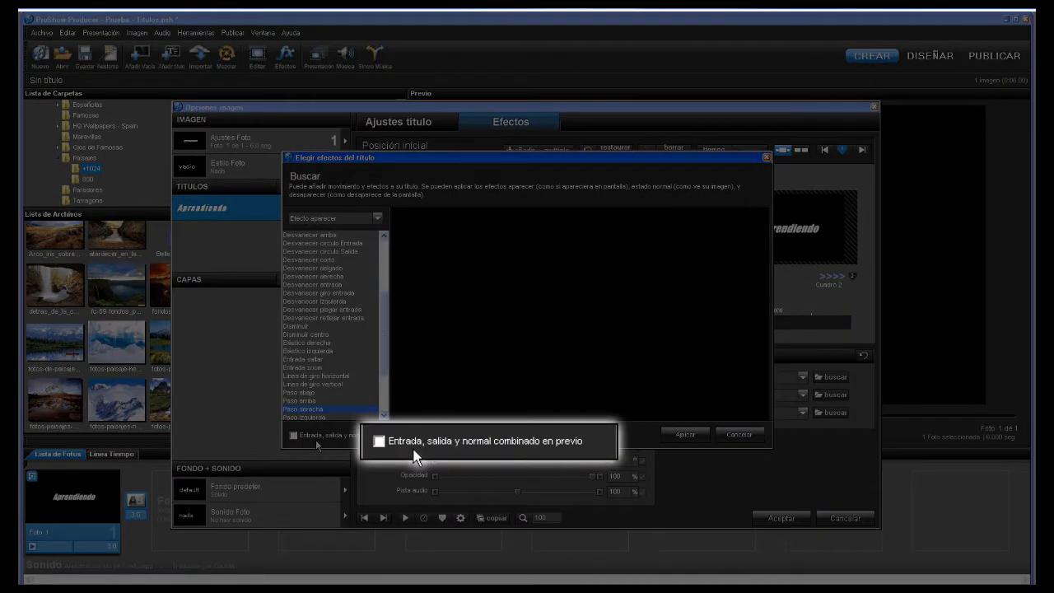
- Preview entrance, normal and exit effects combined, then apply keeping Paso derecha as entrance
click(316, 444)
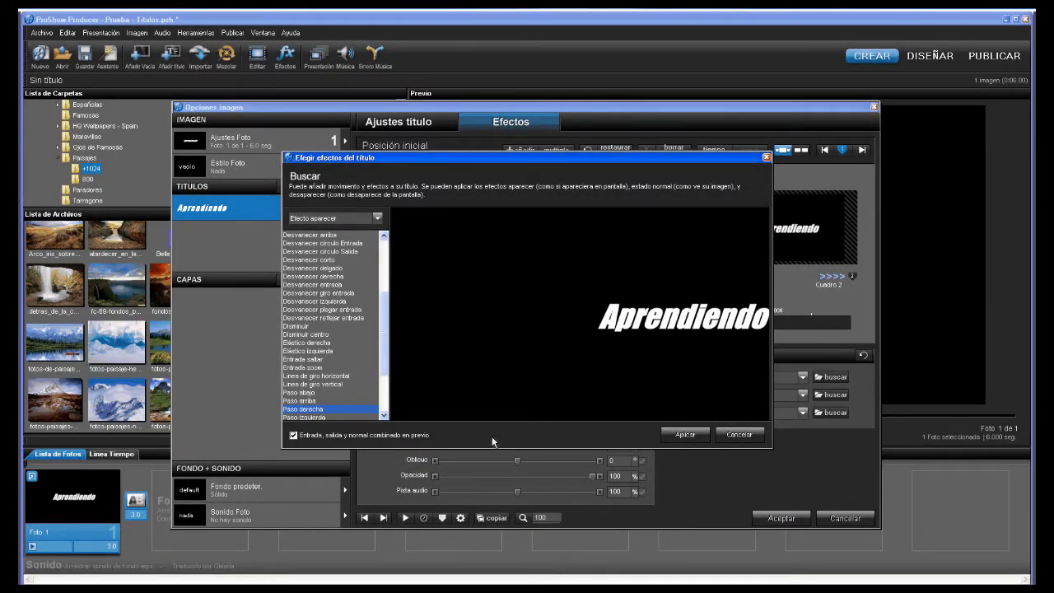
click(677, 436)
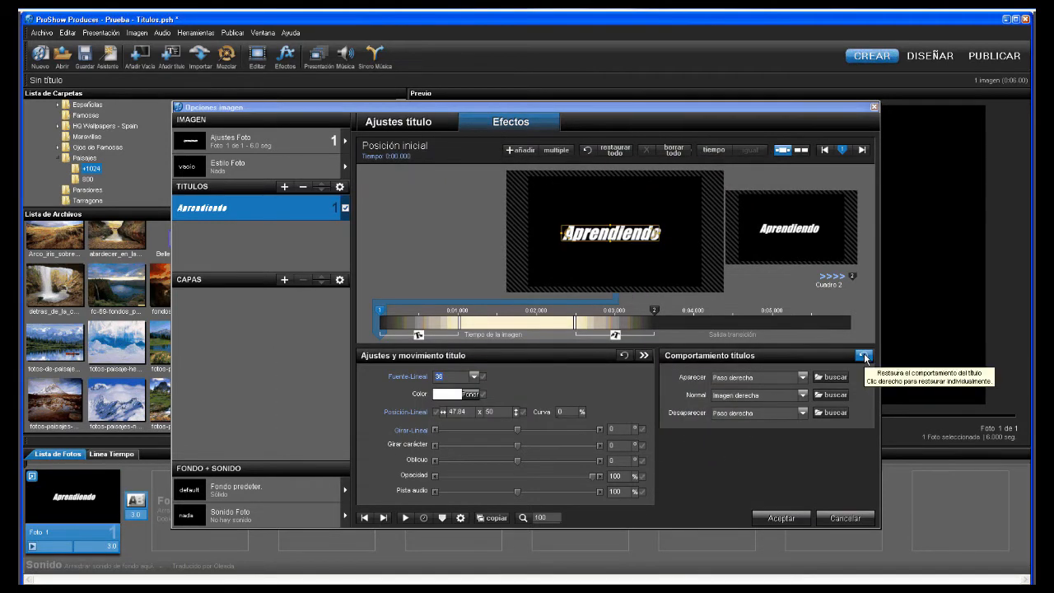
- Set the Aprendiendo title's Aparecer, Normal and Desaparecer behaviours all to -Ninguno-
click(802, 377)
scroll(804, 412, up, 10)
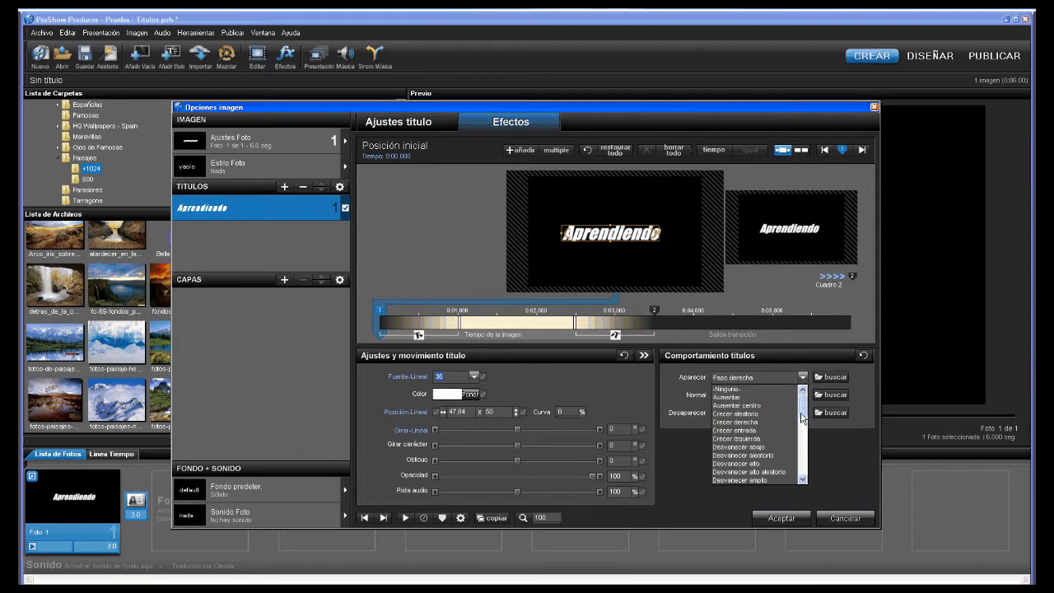
click(730, 390)
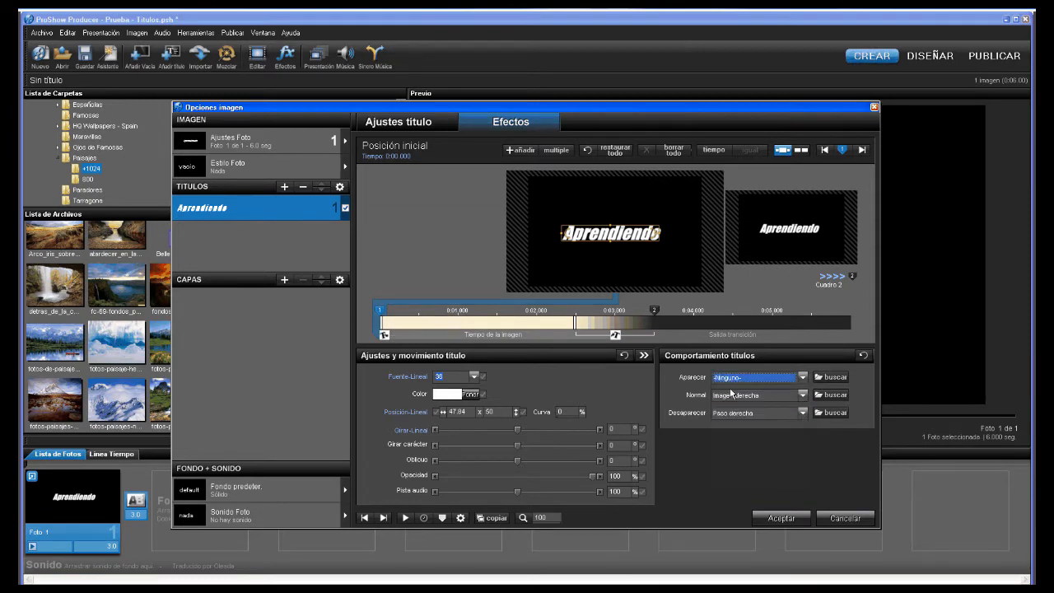
click(762, 396)
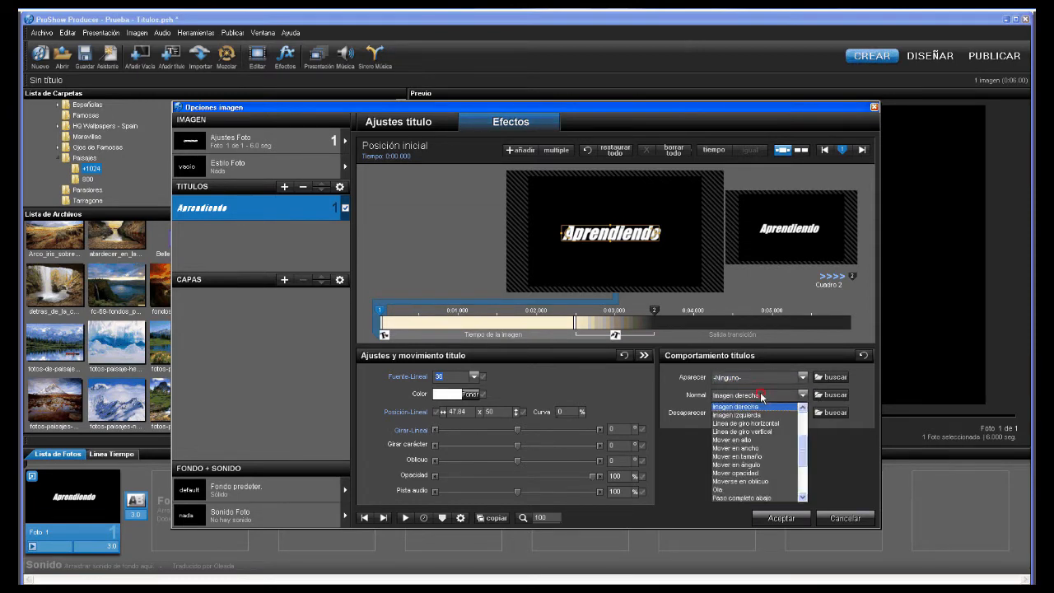
click(864, 356)
click(864, 357)
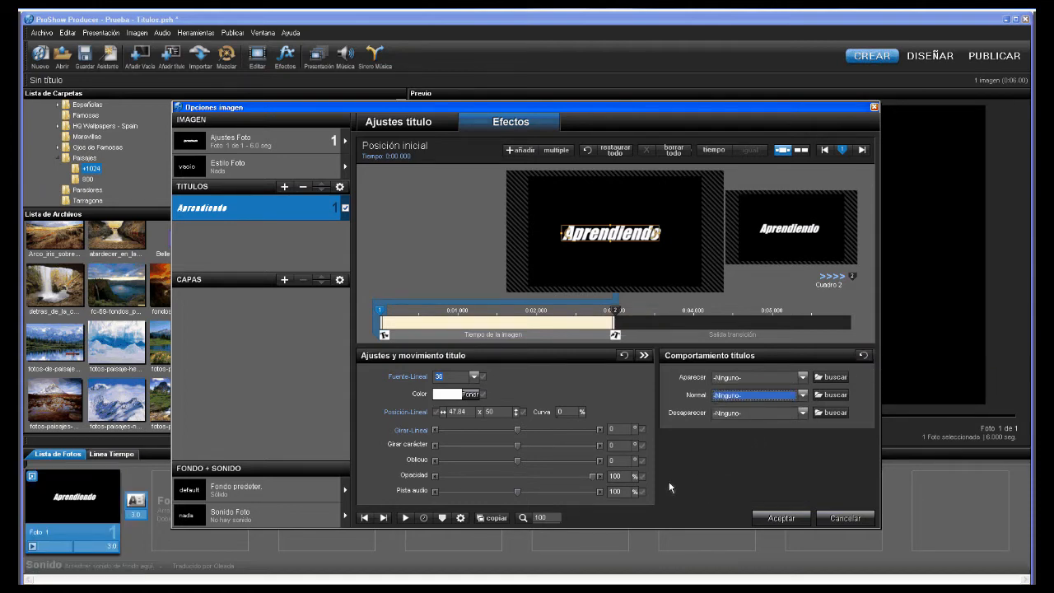
click(260, 269)
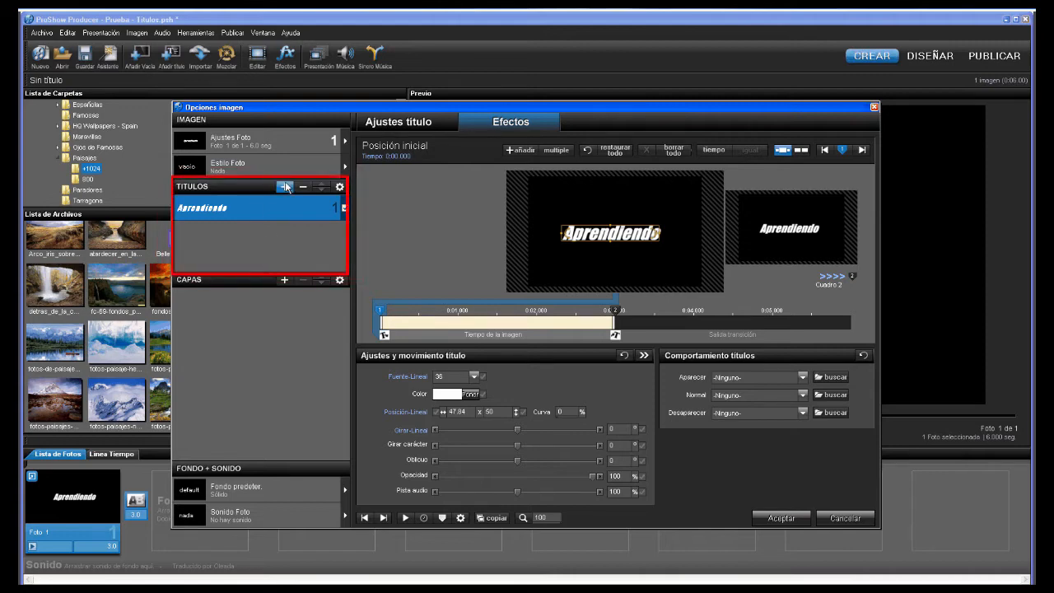
- Go to Ajustes título and inspect the Estilo títulos dialog before closing it
click(412, 125)
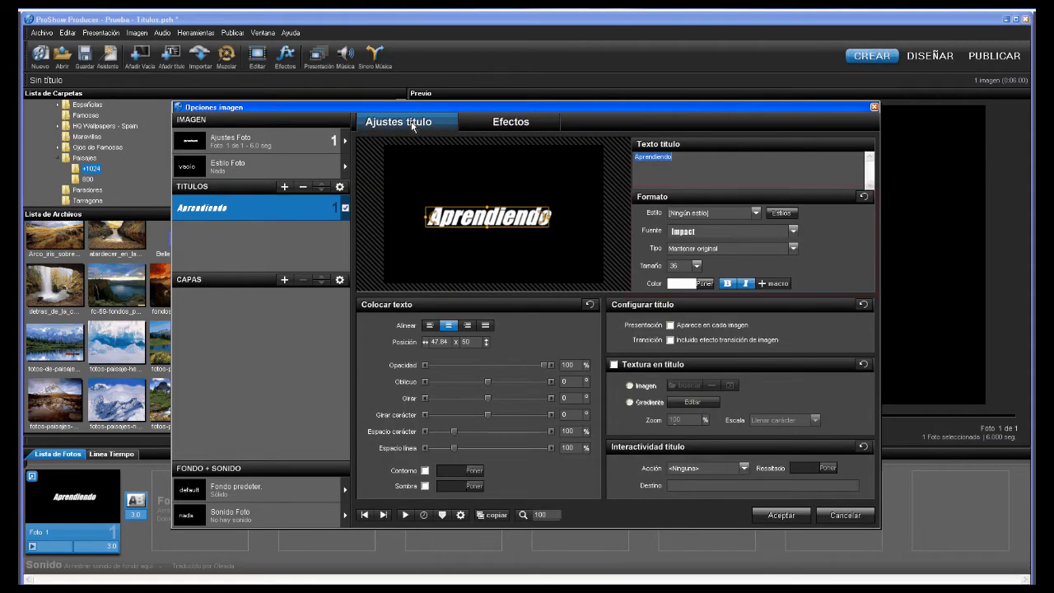
click(775, 216)
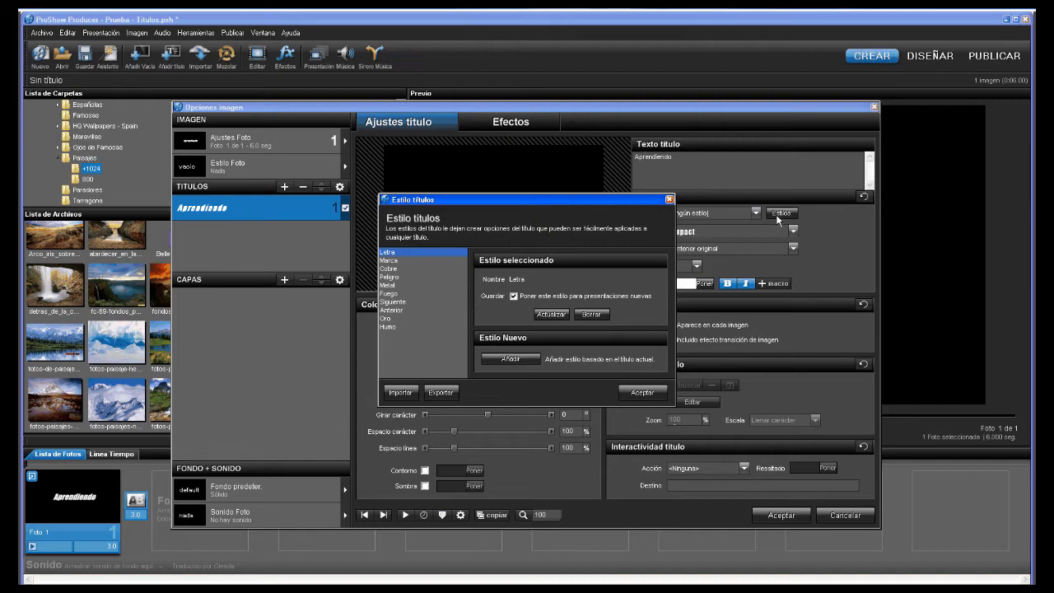
click(670, 199)
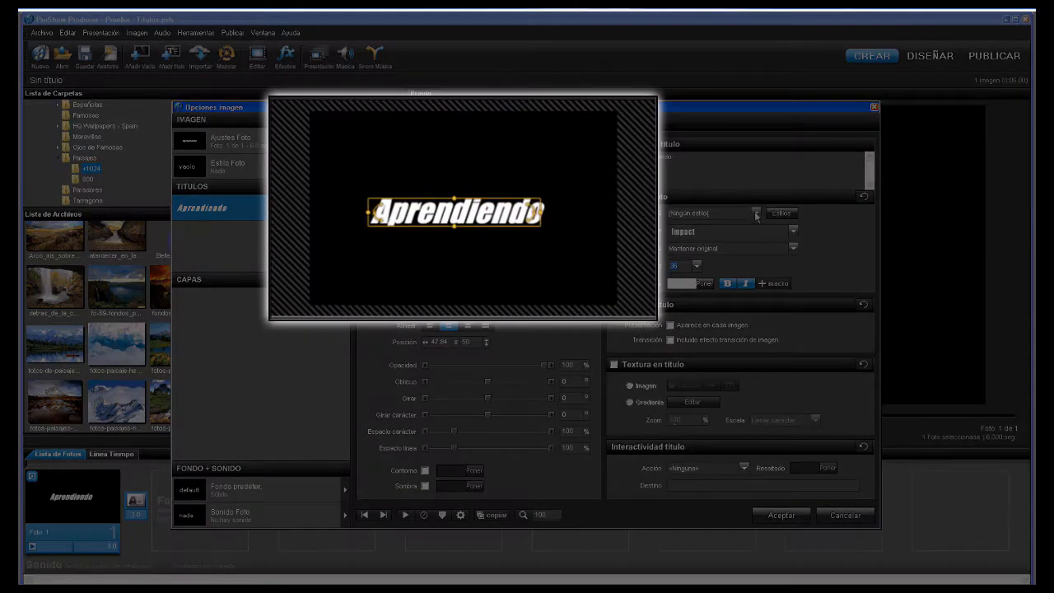
- Try the Cobre, Fuego, Humo, Peligro and Metal preset styles on the Aprendiendo title
click(755, 212)
click(707, 232)
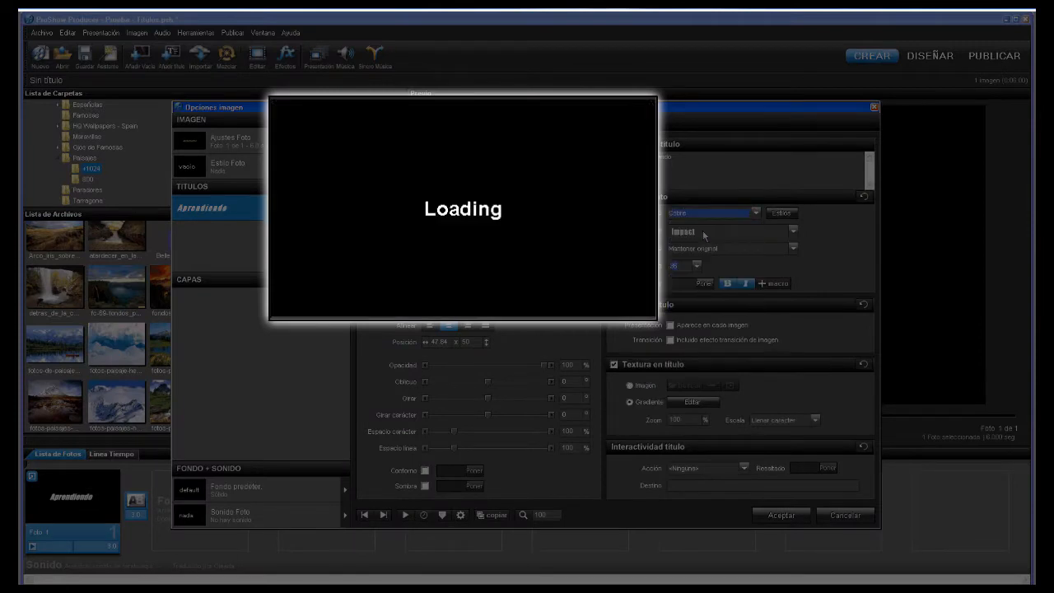
click(754, 212)
click(706, 244)
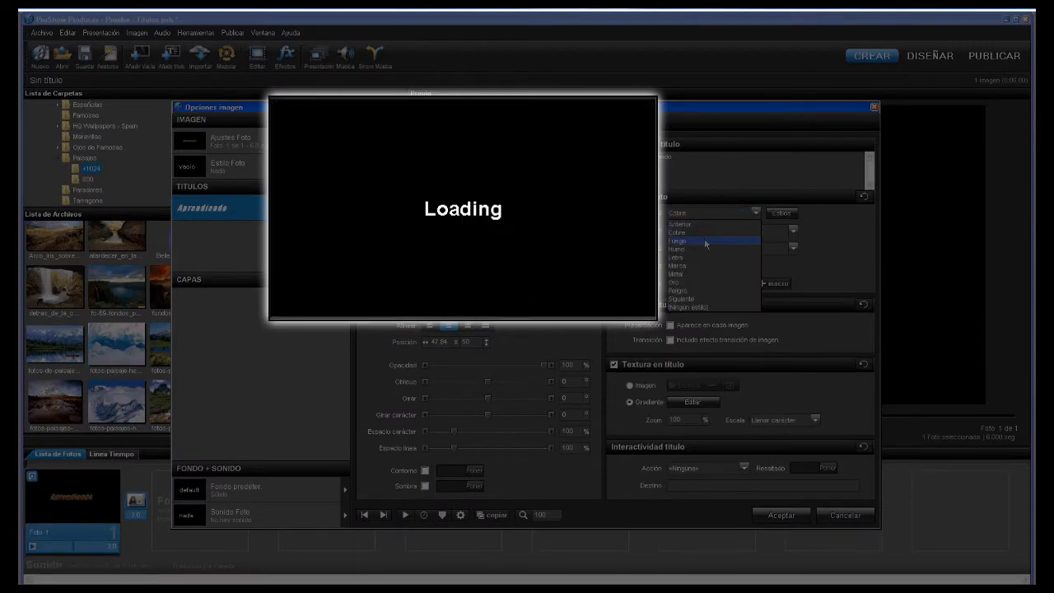
click(755, 212)
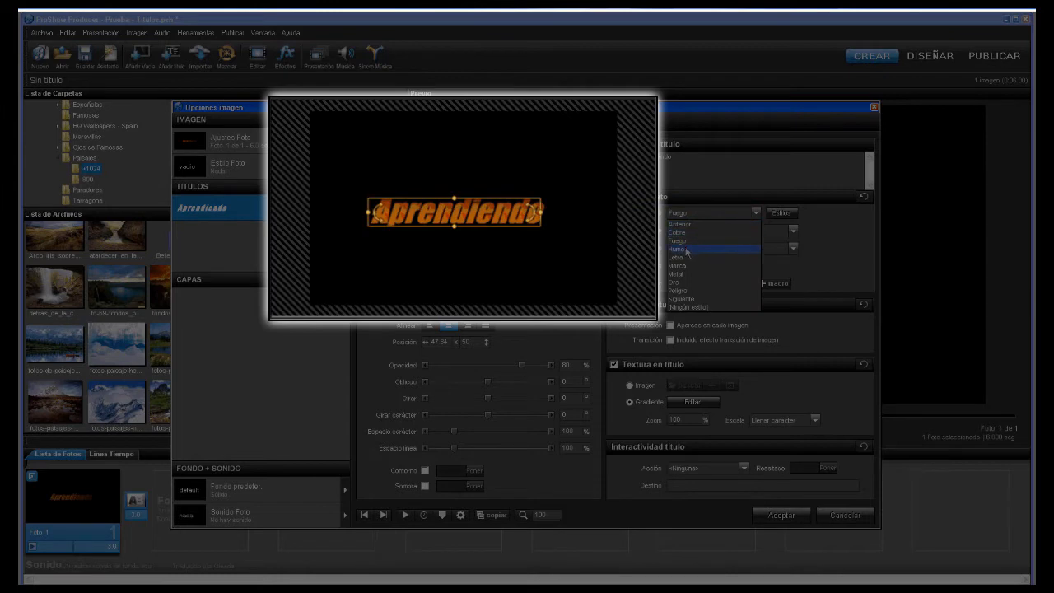
click(685, 253)
click(755, 212)
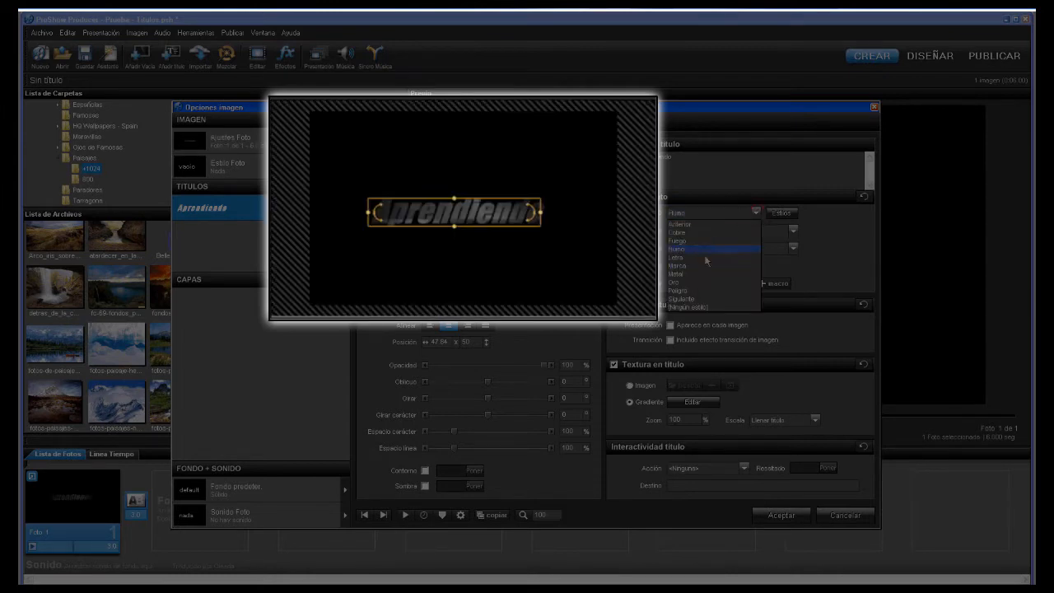
click(693, 292)
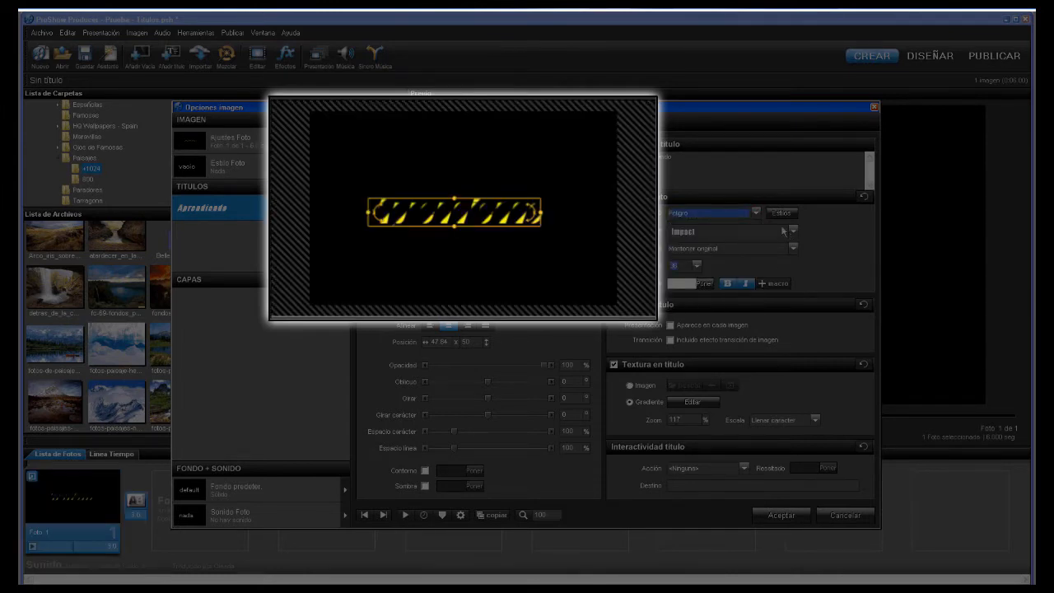
click(755, 212)
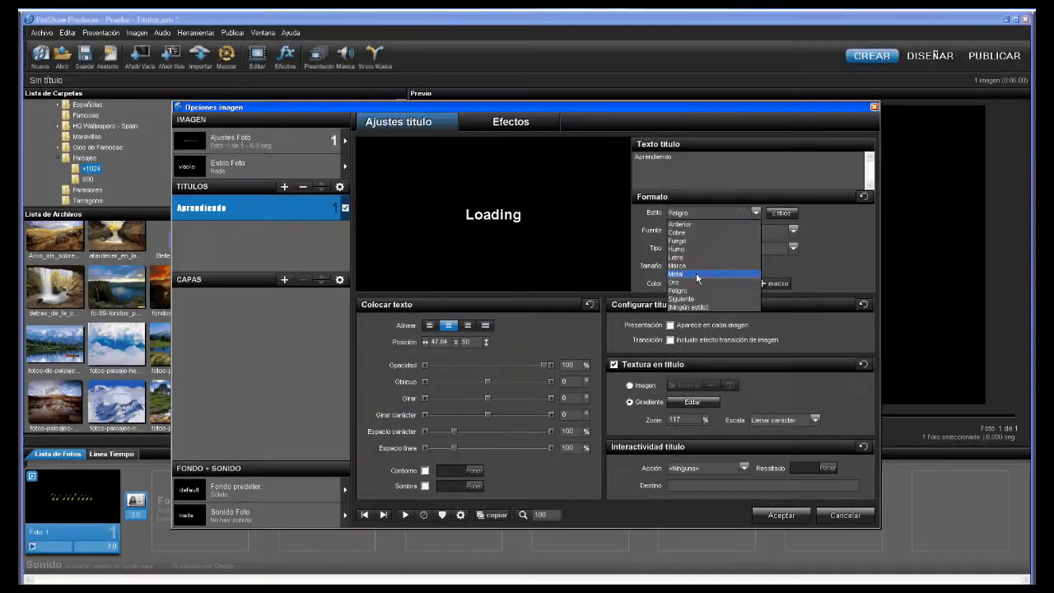
click(695, 272)
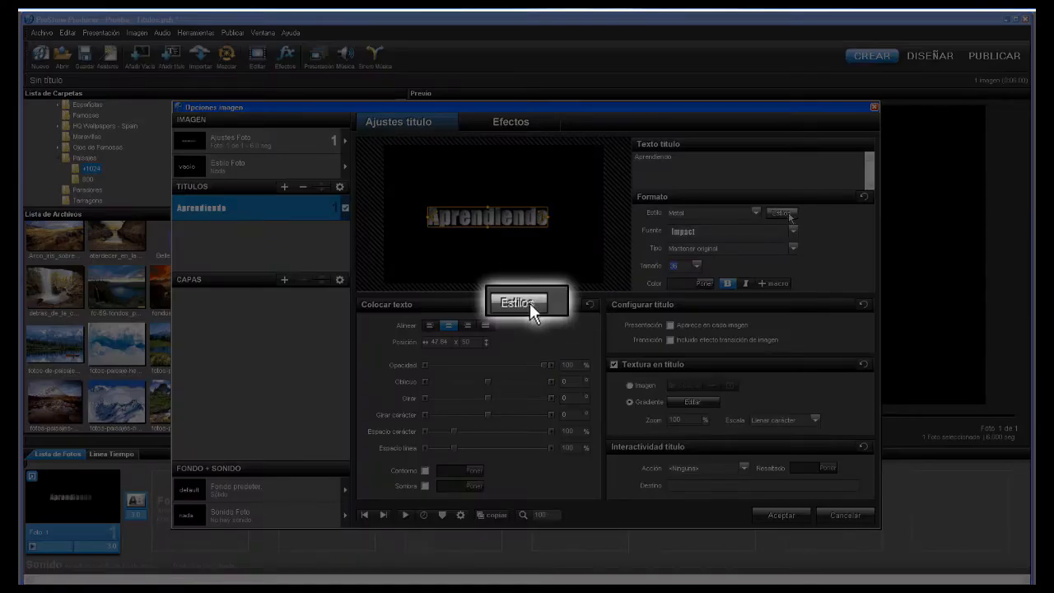
- Save the title's current look as a new style named 'Prueba Estilo'
click(792, 214)
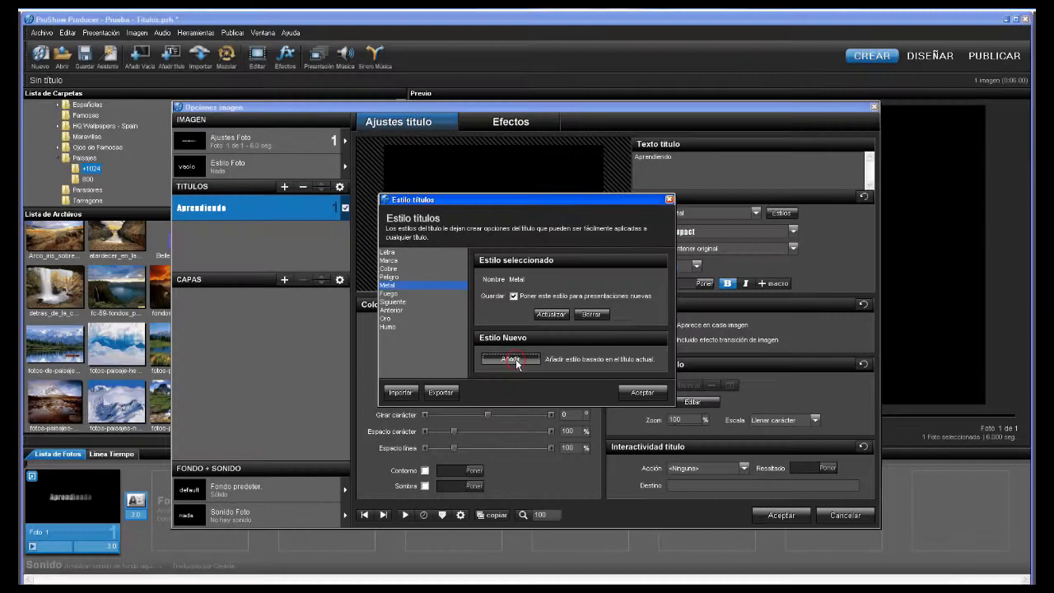
click(504, 359)
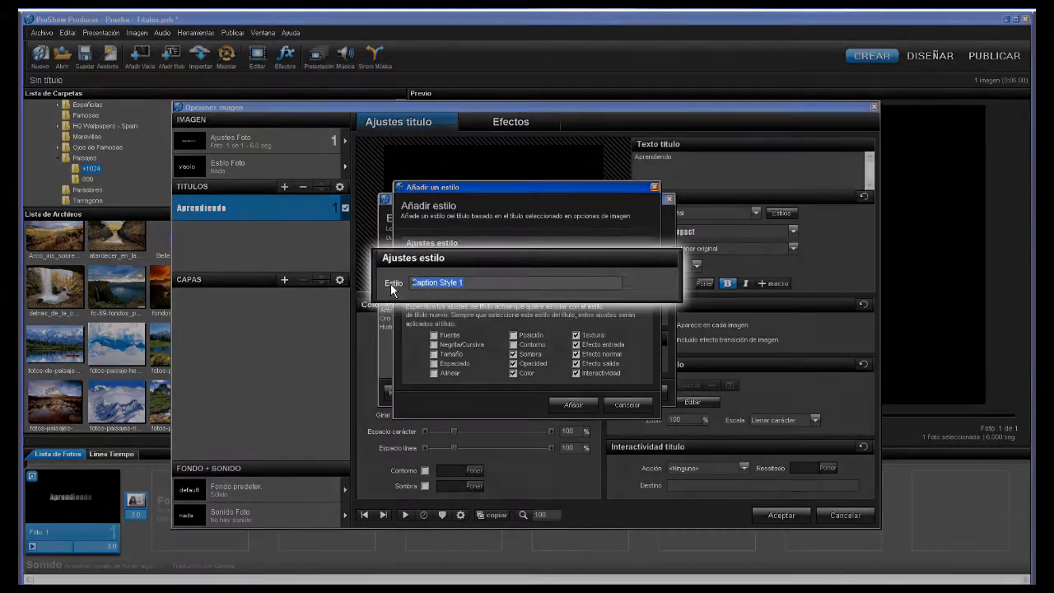
text(Prueba)
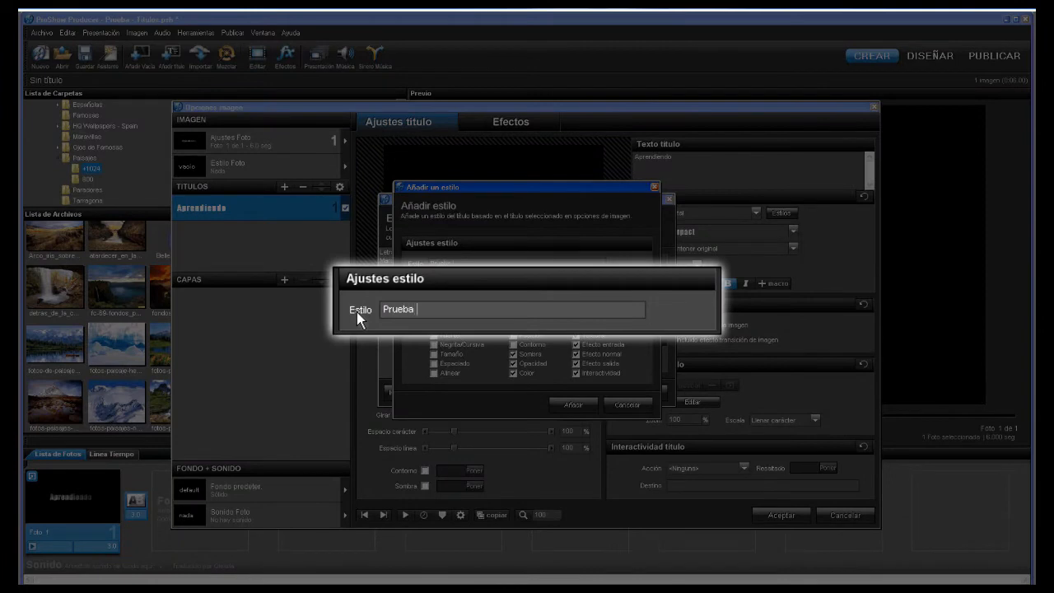
text( Estilo)
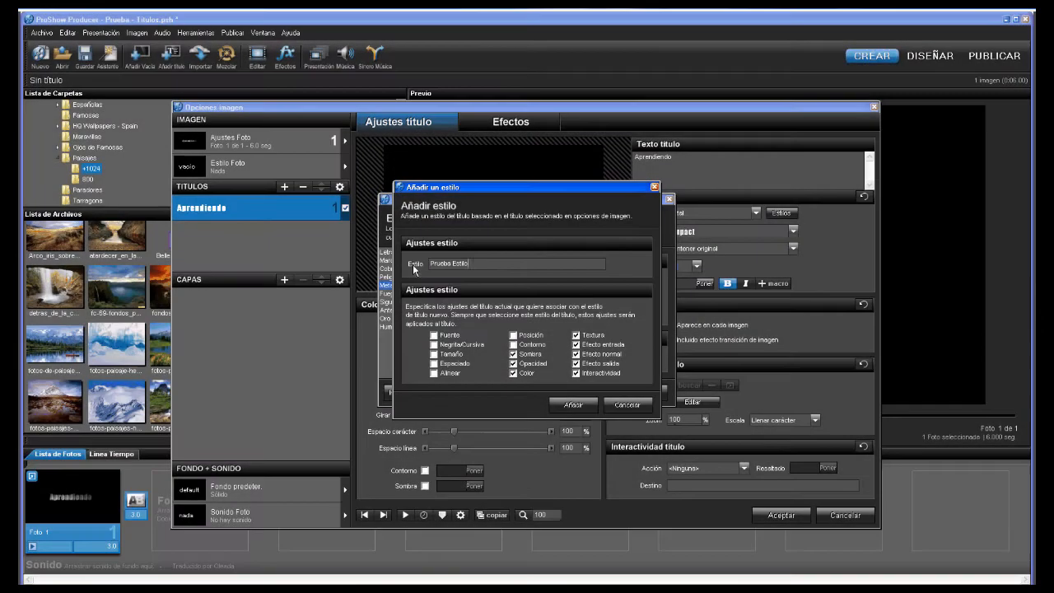
click(573, 404)
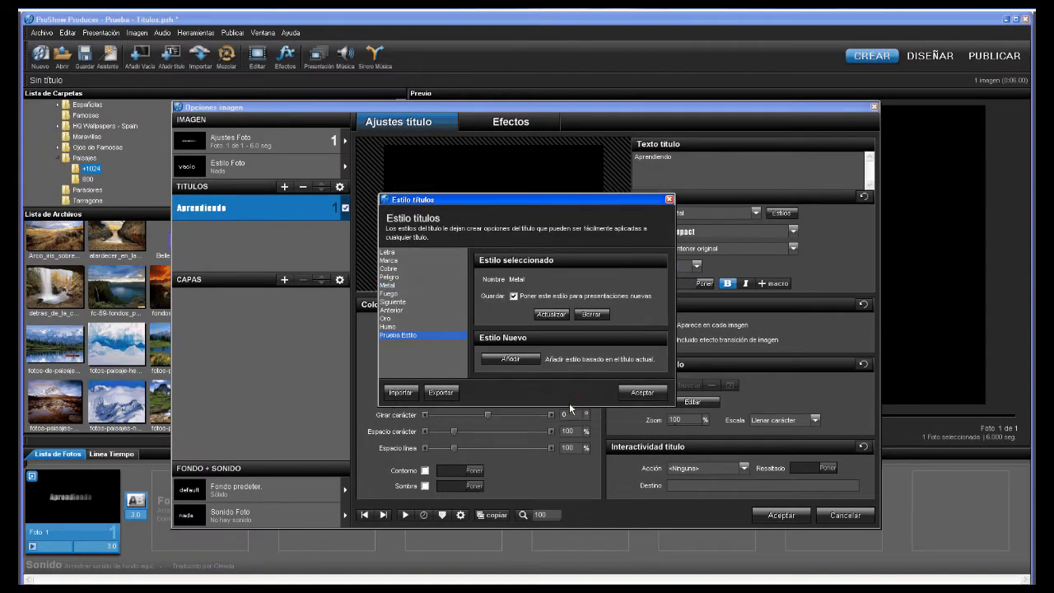
click(641, 393)
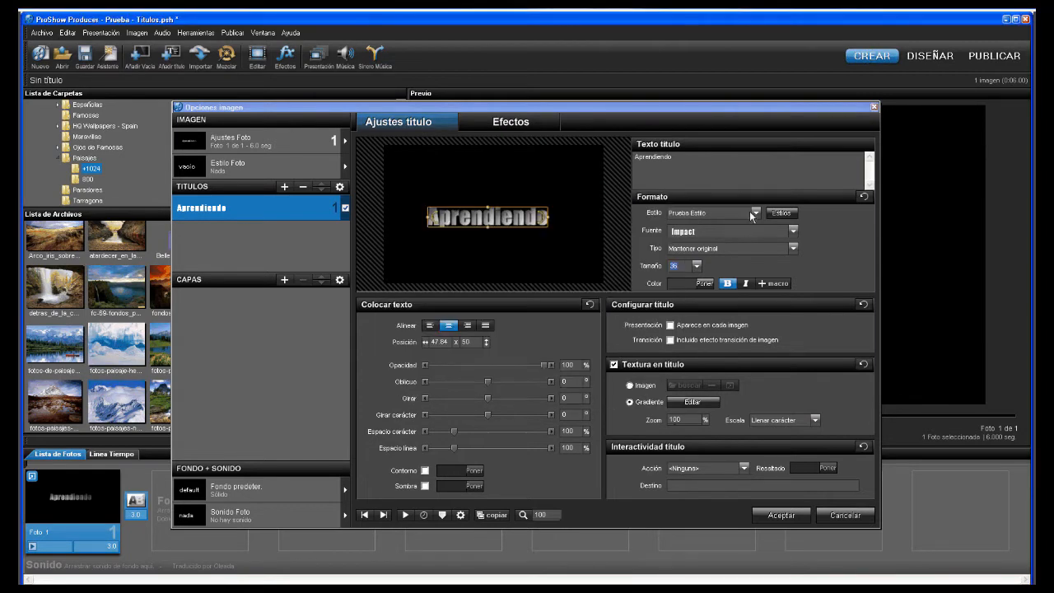
click(754, 212)
click(754, 212)
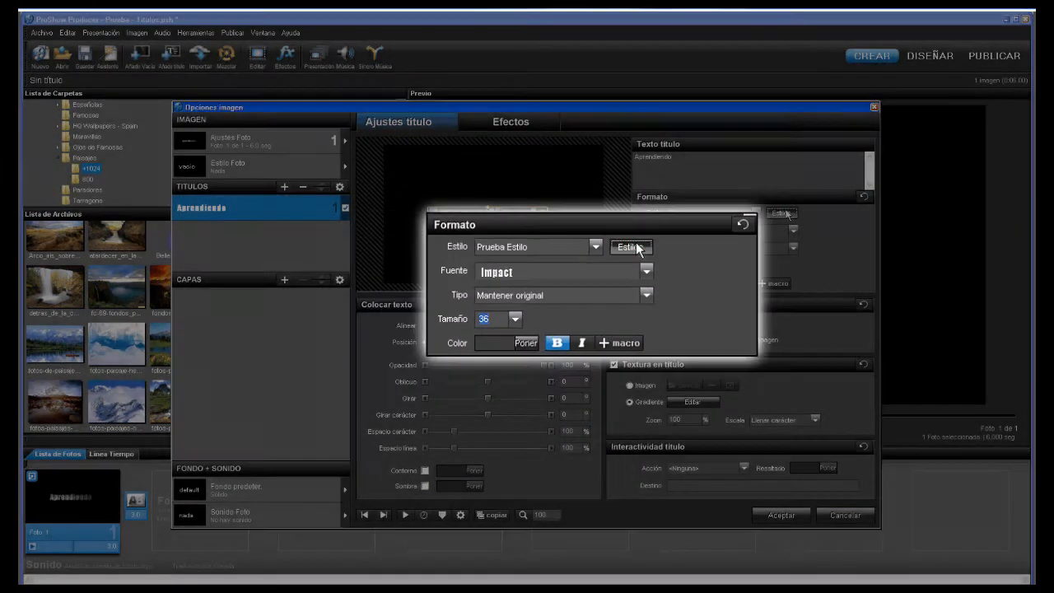
- Update the Prueba Estilo style so it also includes the font
click(783, 212)
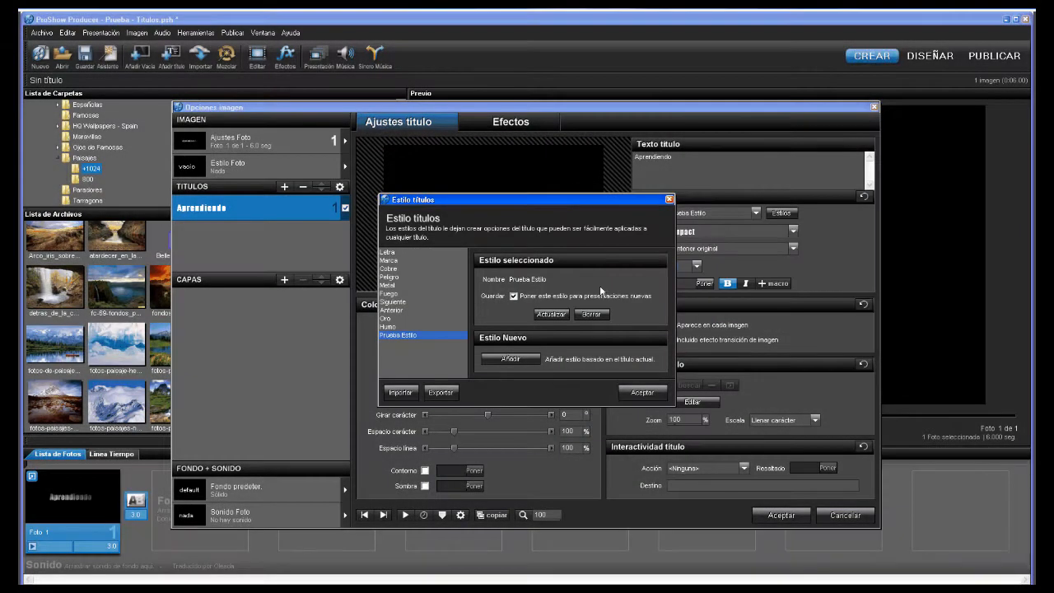
click(551, 316)
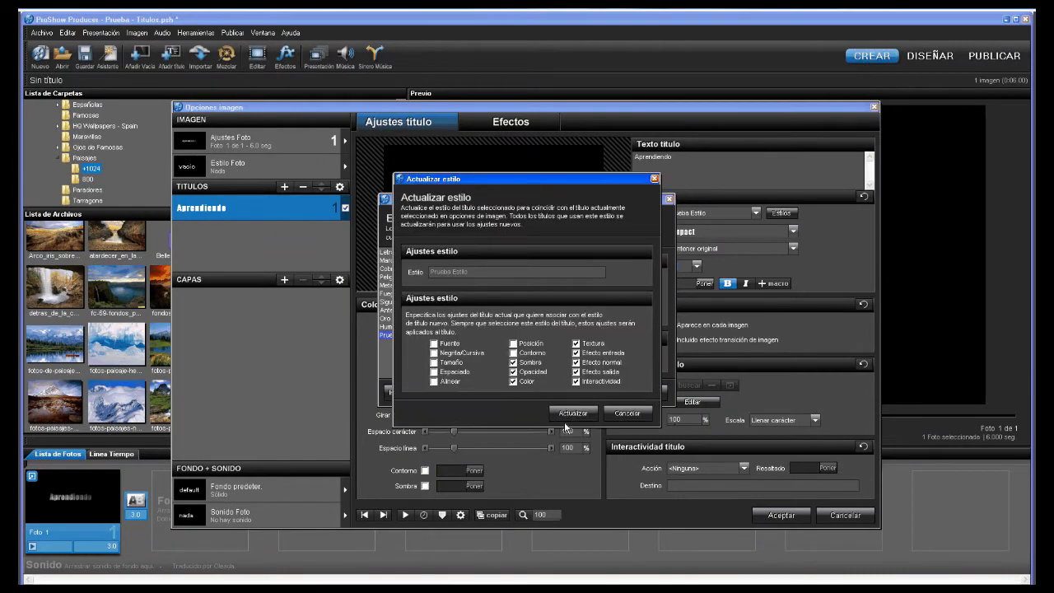
click(434, 344)
click(574, 414)
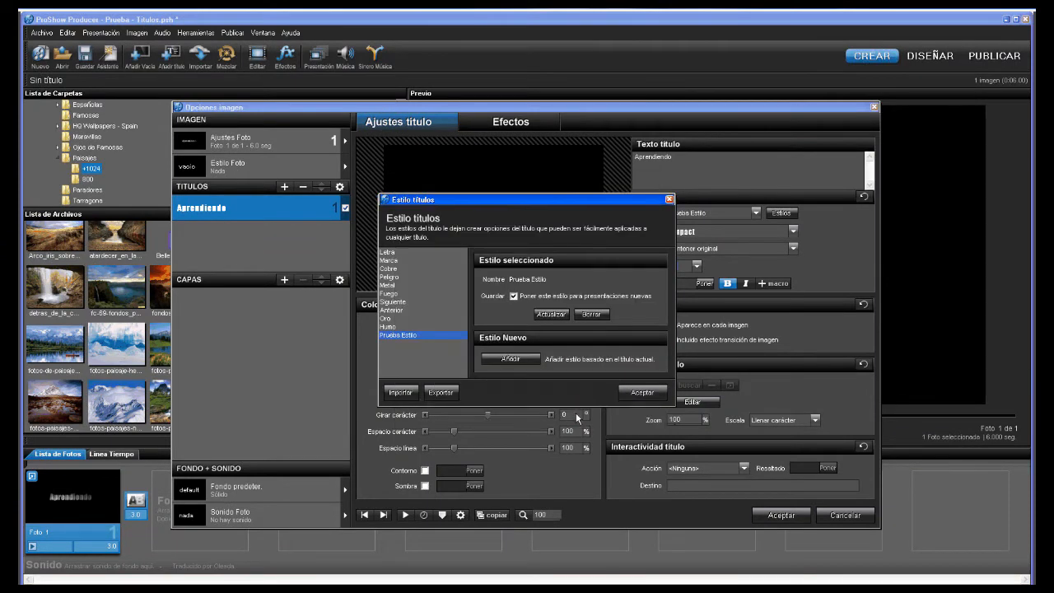
click(640, 393)
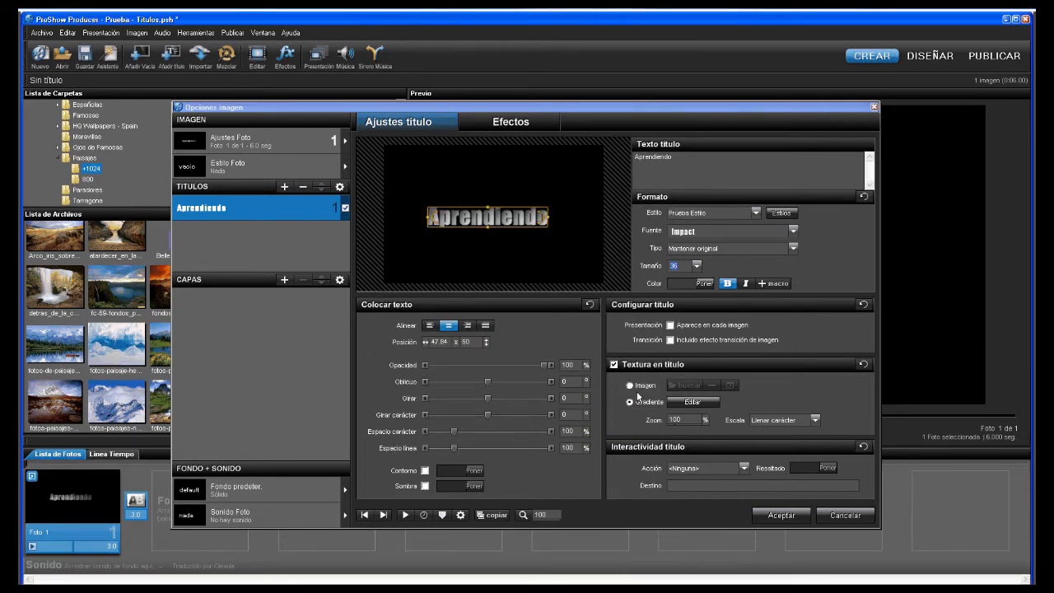
- Apply Cobre briefly, then give the title Prueba Estilo for bold italic Impact 36 lettering
click(755, 212)
click(695, 232)
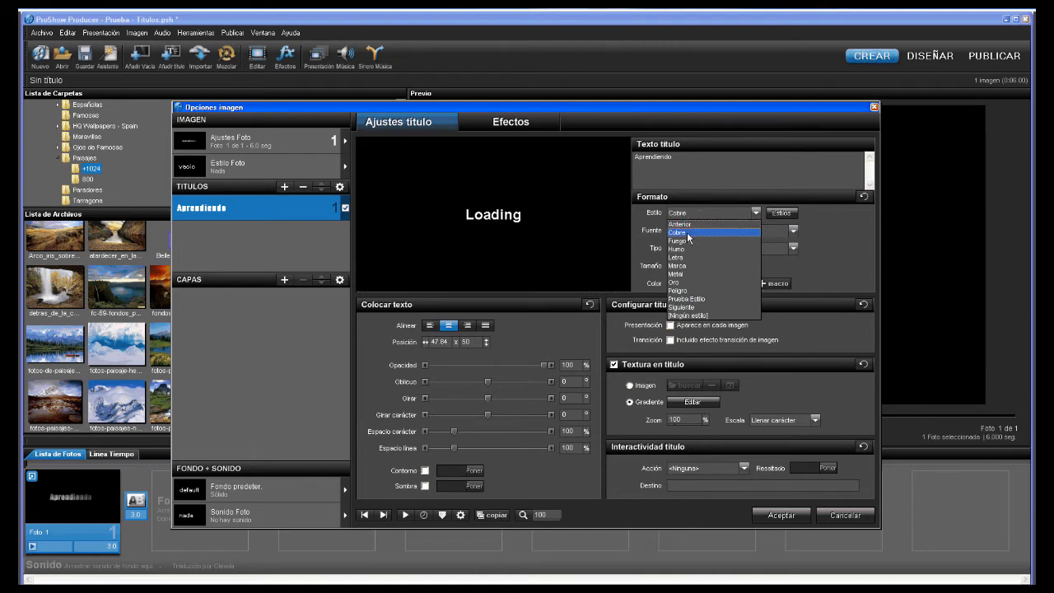
click(755, 213)
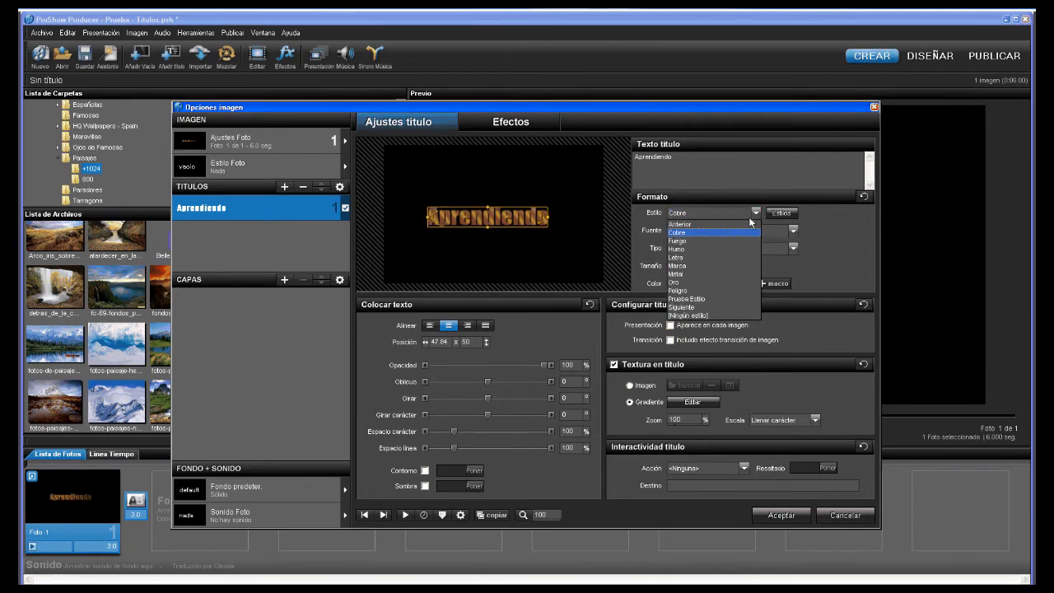
click(699, 298)
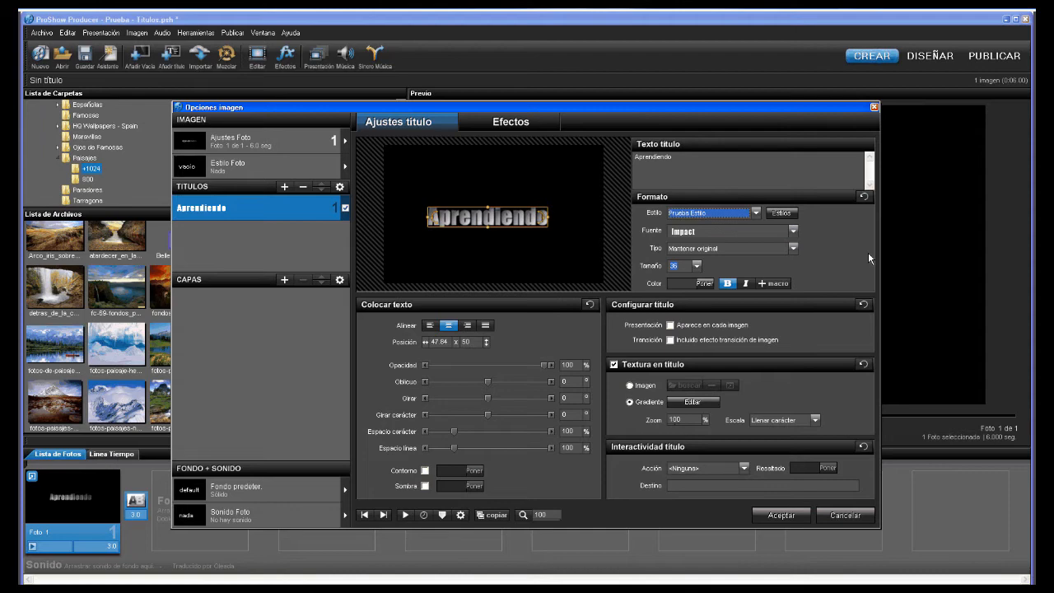
key(Tab)
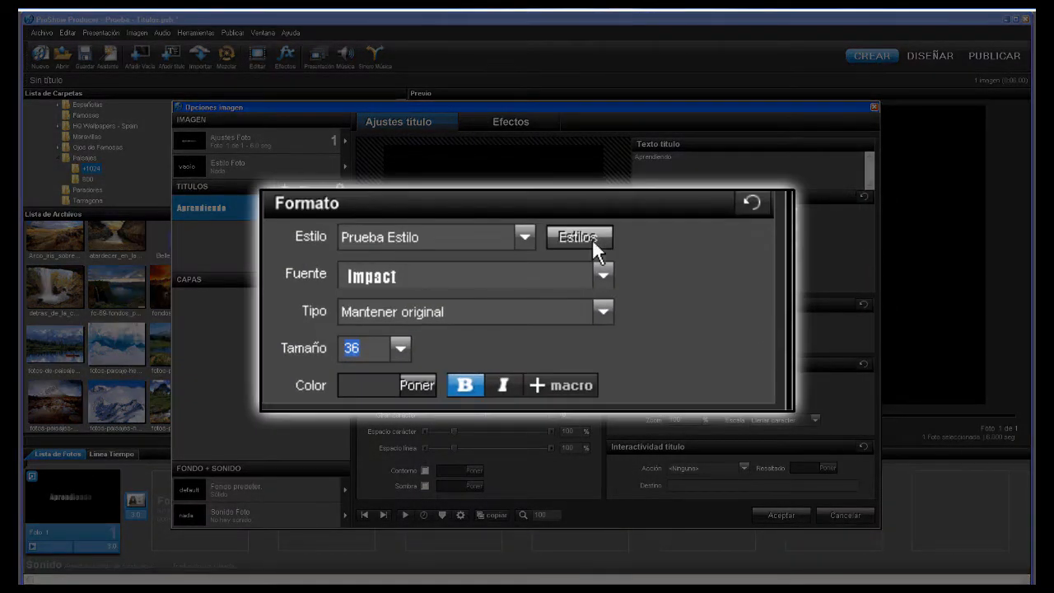
- Delete Prueba Estilo in the styles manager and confirm the title shows [Ningún estilo]
click(779, 212)
click(393, 328)
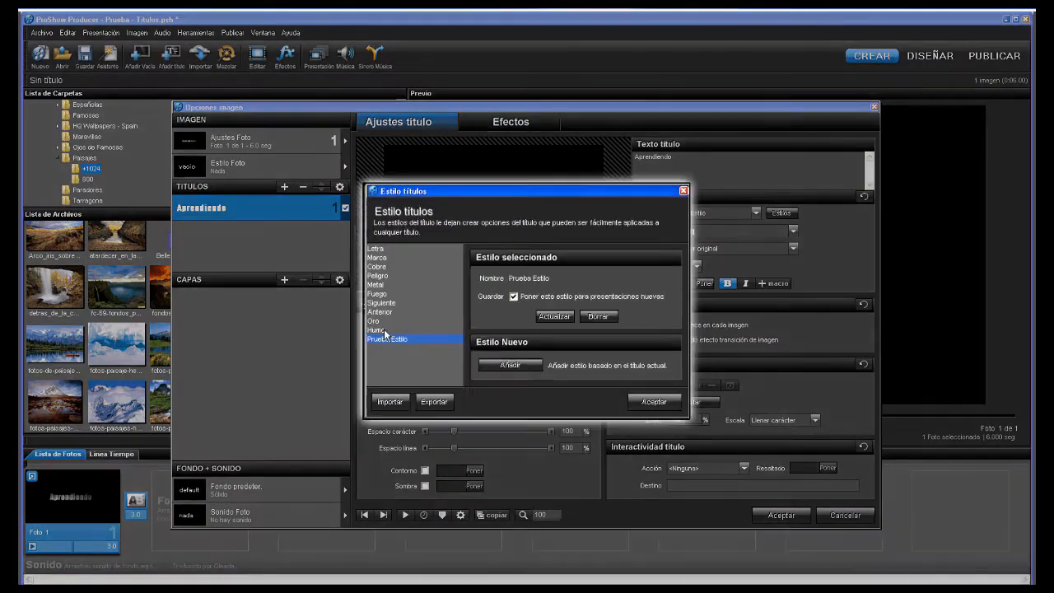
click(362, 347)
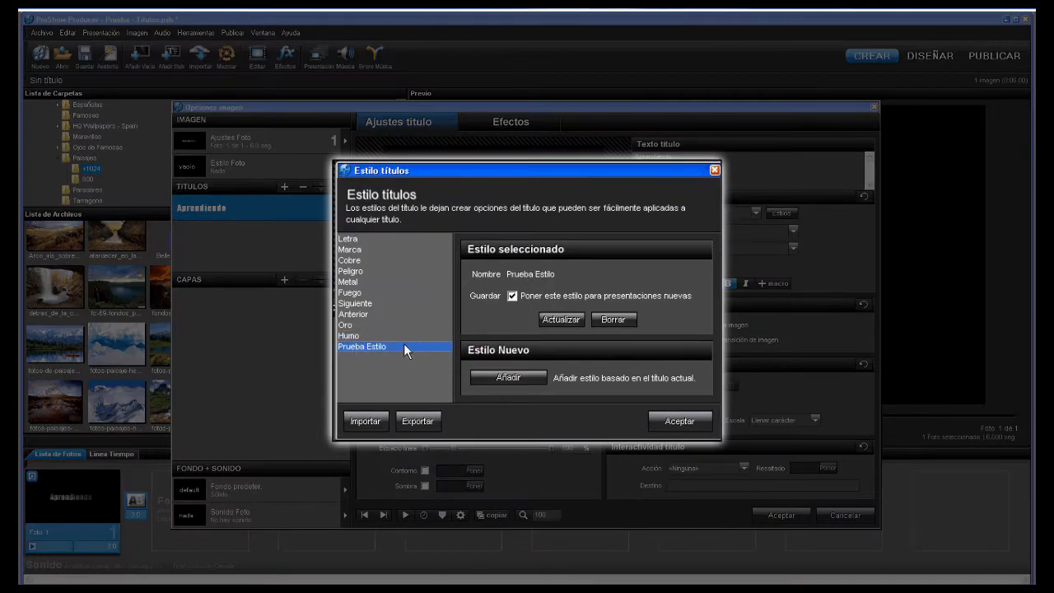
click(613, 319)
click(501, 345)
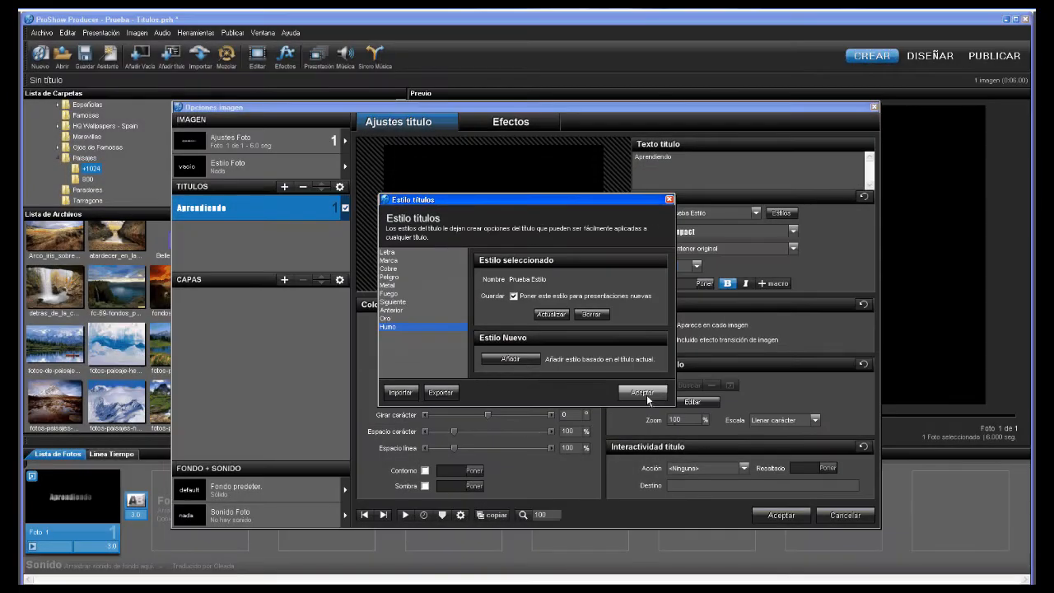
click(646, 394)
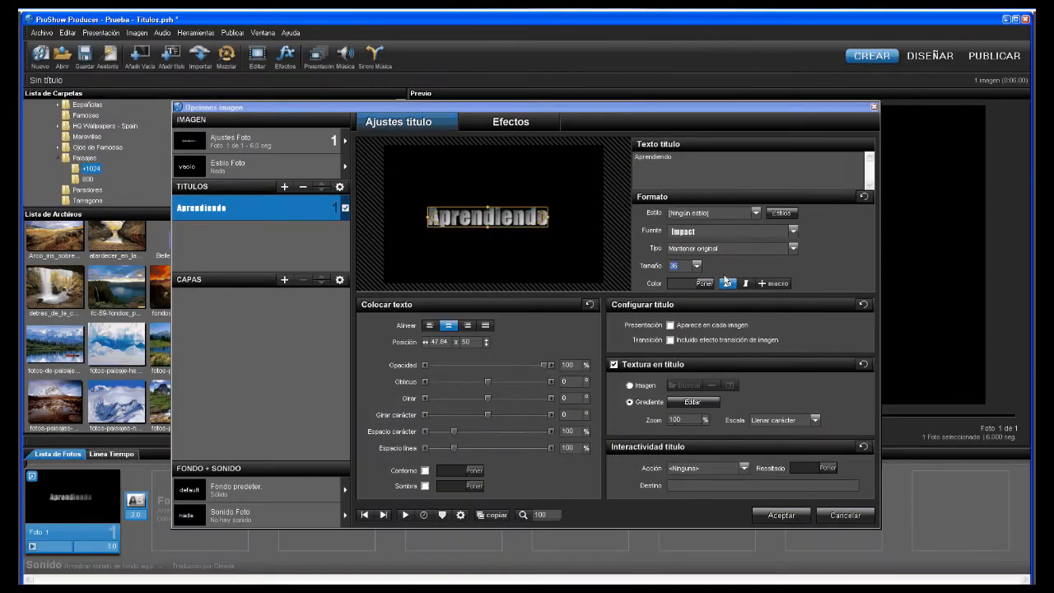
click(755, 212)
click(755, 212)
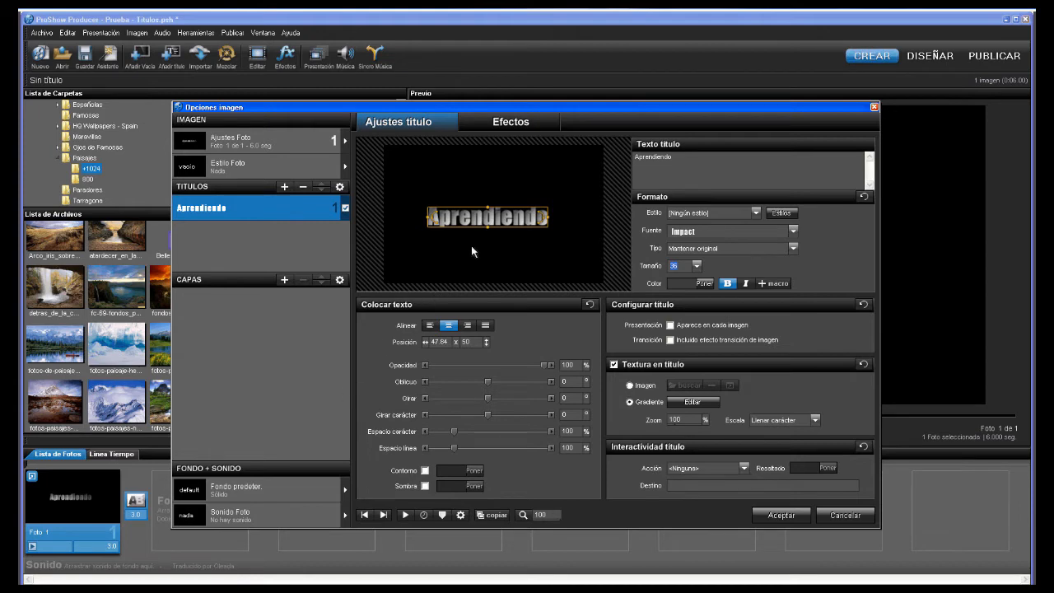
- Enlarge the Aprendiendo title to size 61 and give it a red outline
scroll(481, 224, up, 5)
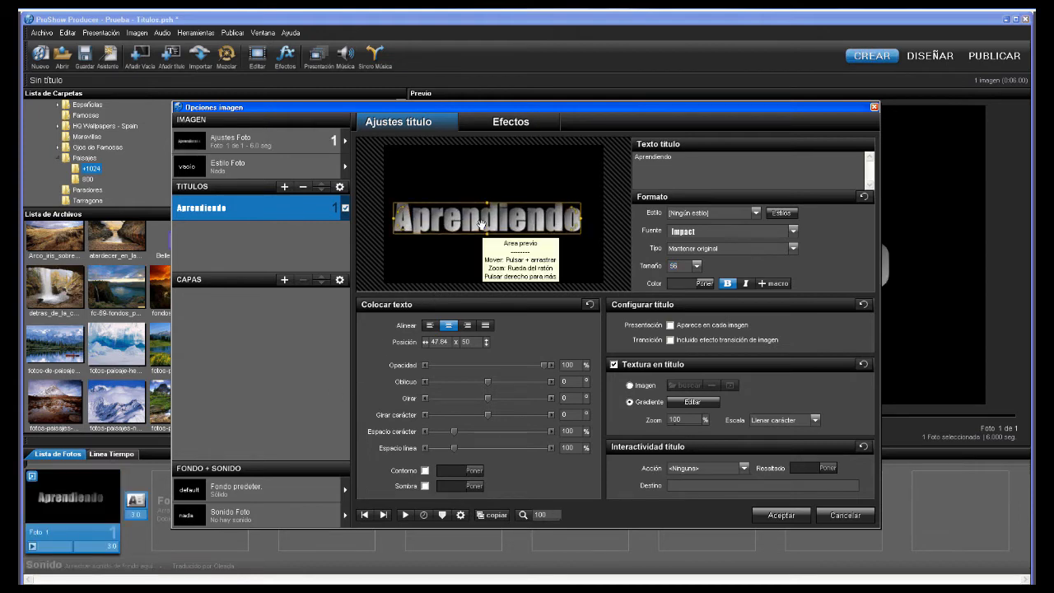
scroll(481, 223, up, 2)
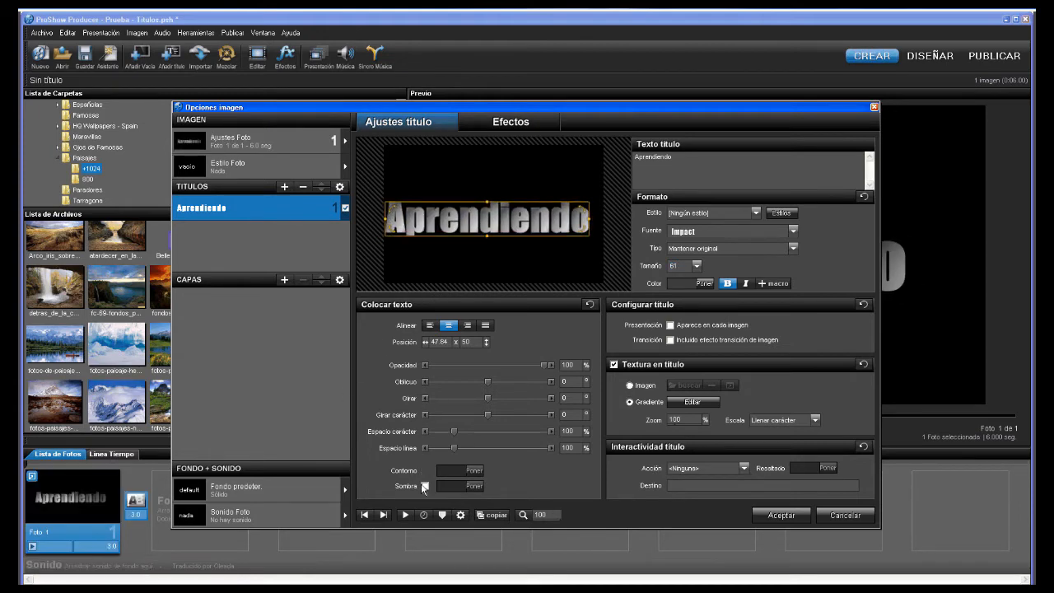
drag(654, 109, 508, 106)
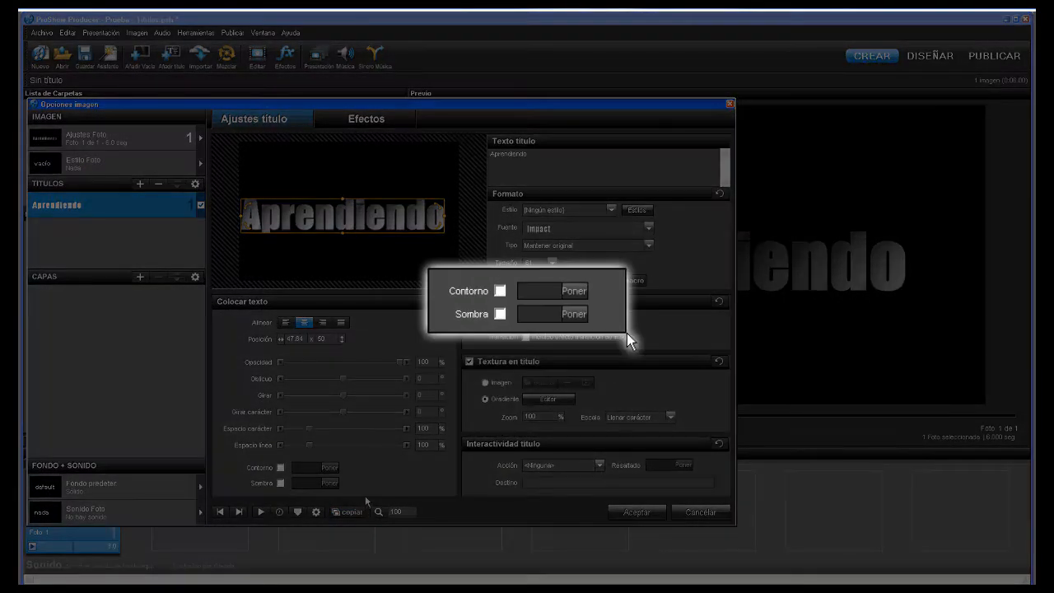
click(280, 468)
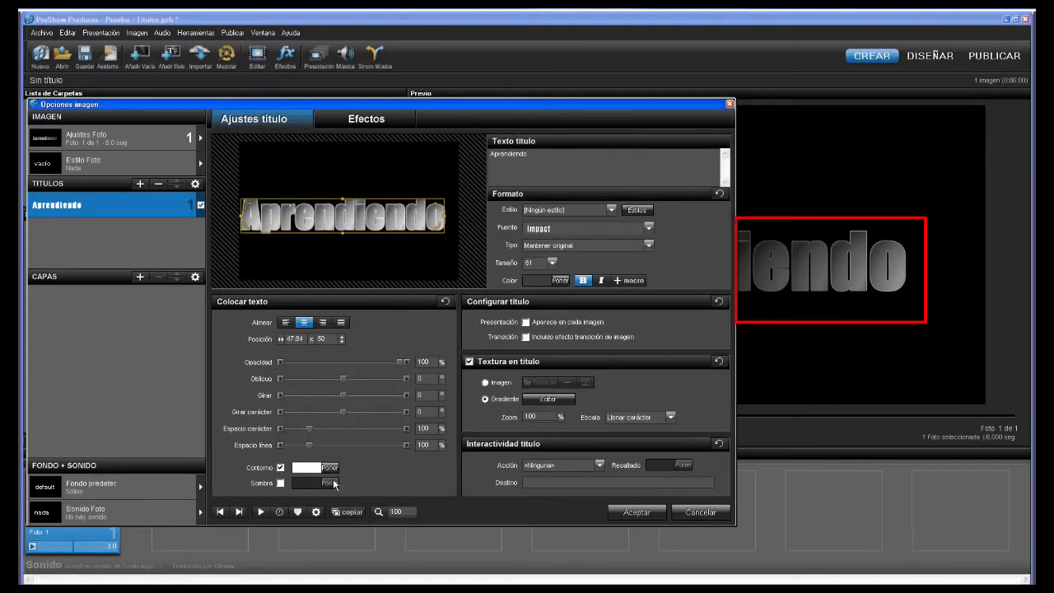
click(330, 467)
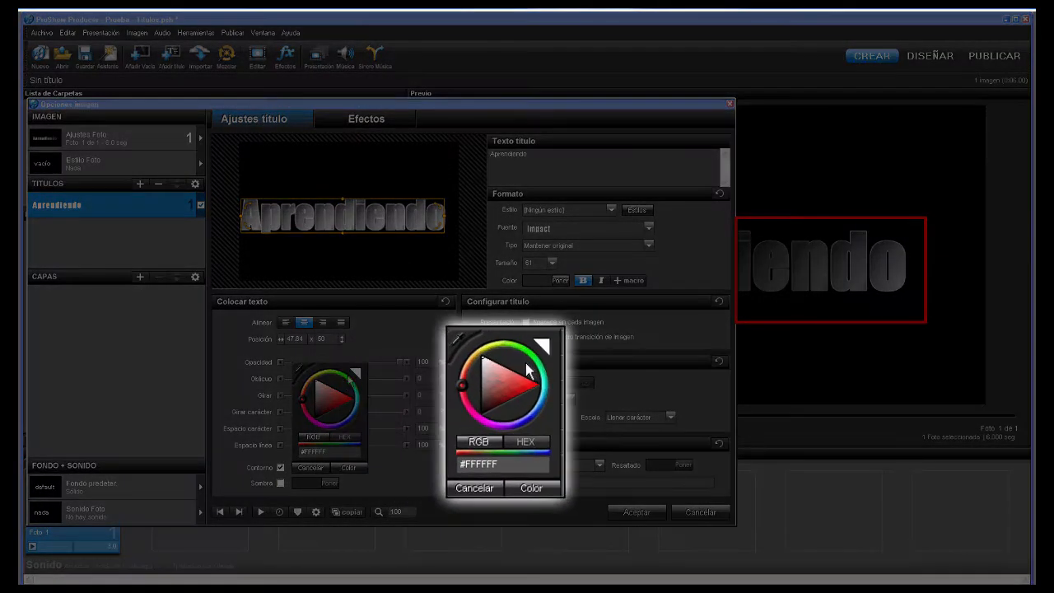
click(347, 401)
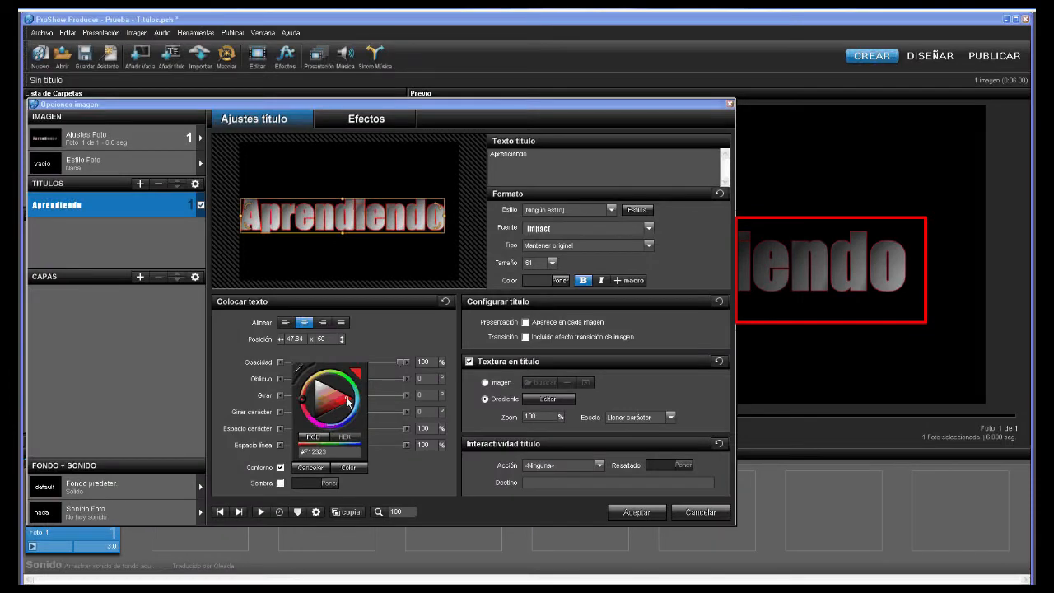
click(280, 483)
- Add a white shadow to the title, comparing the look with and without the outline
click(281, 483)
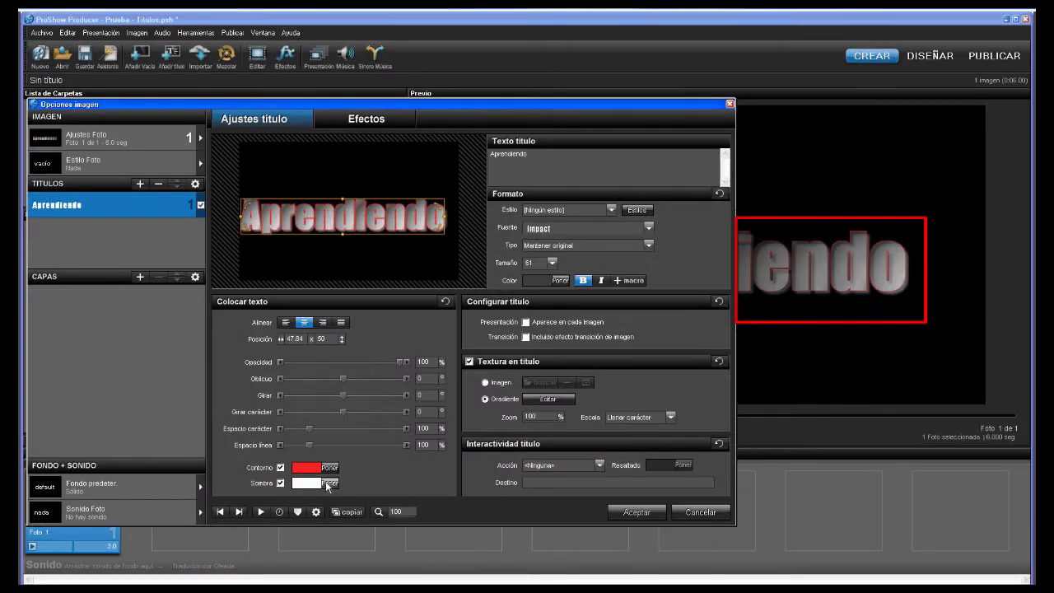
click(327, 482)
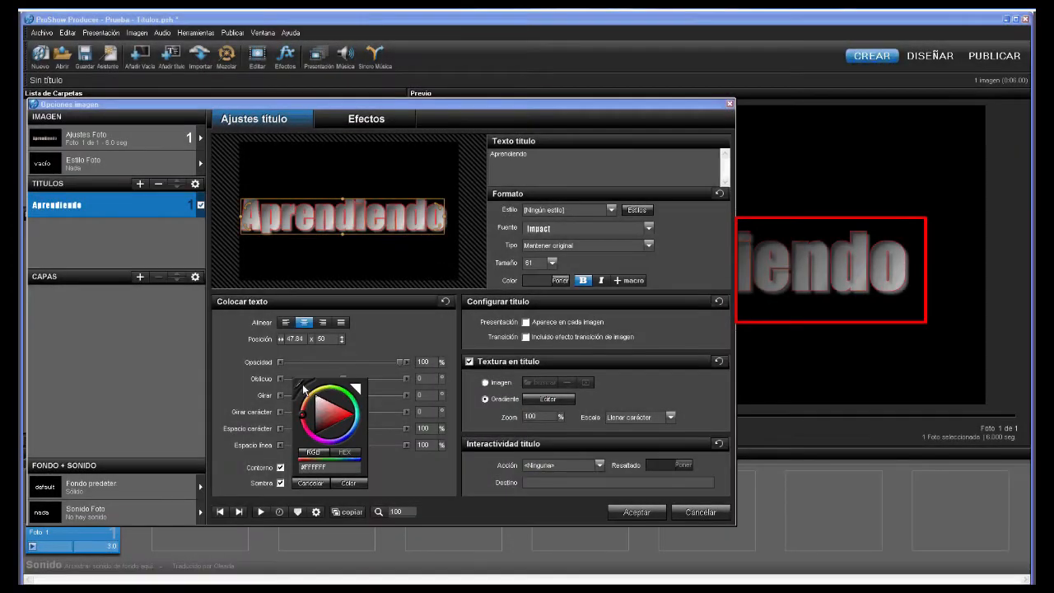
click(301, 389)
drag(301, 389, 532, 316)
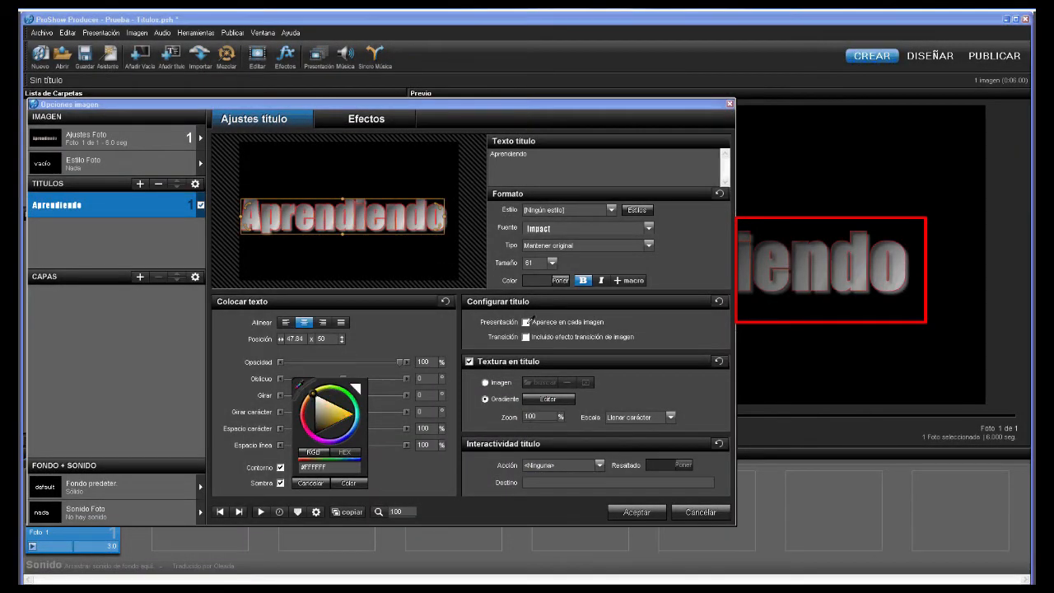
click(349, 483)
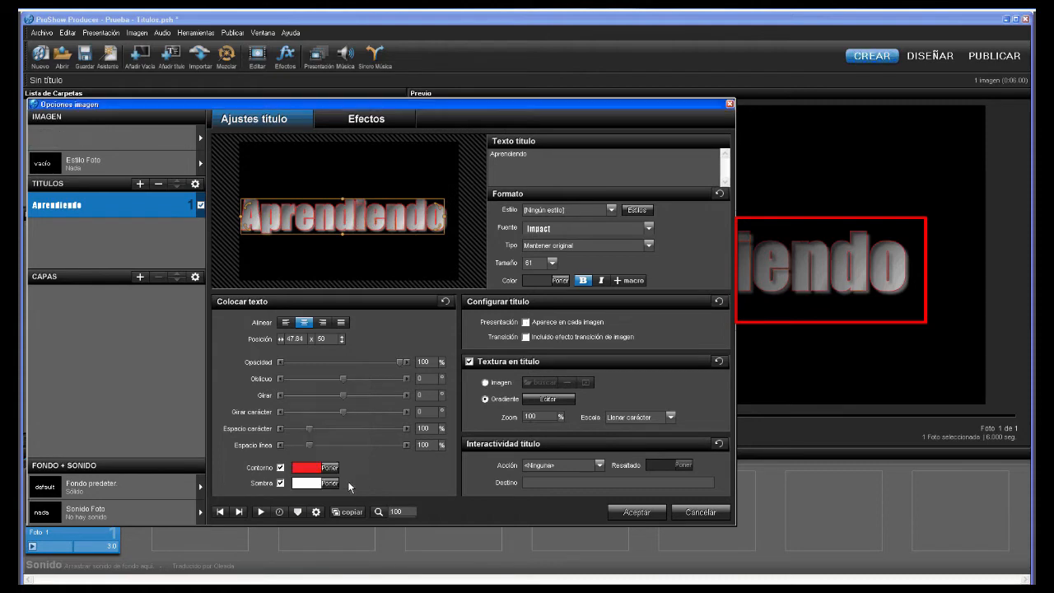
click(280, 468)
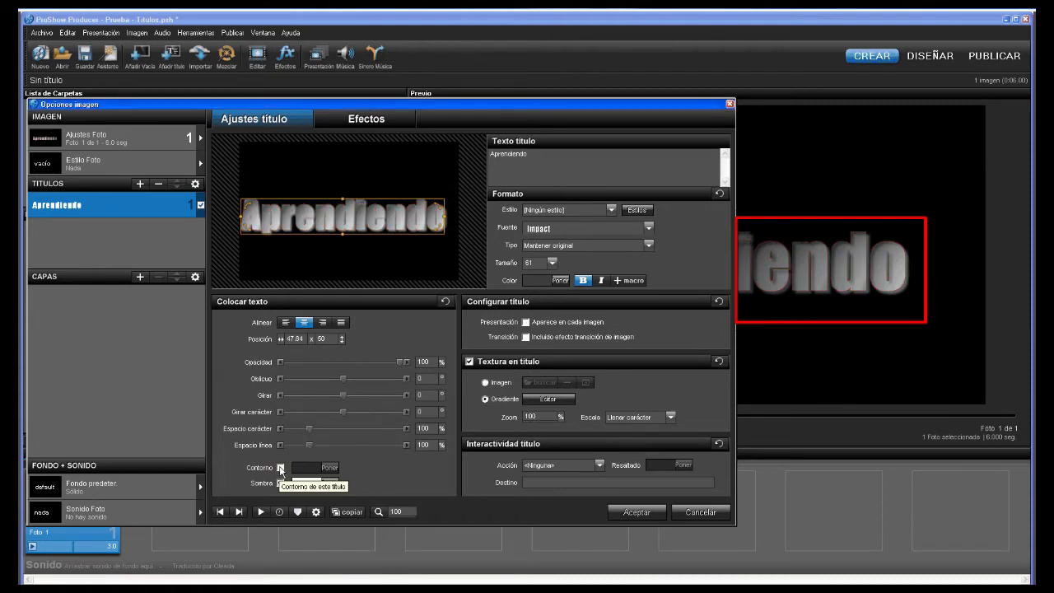
click(280, 468)
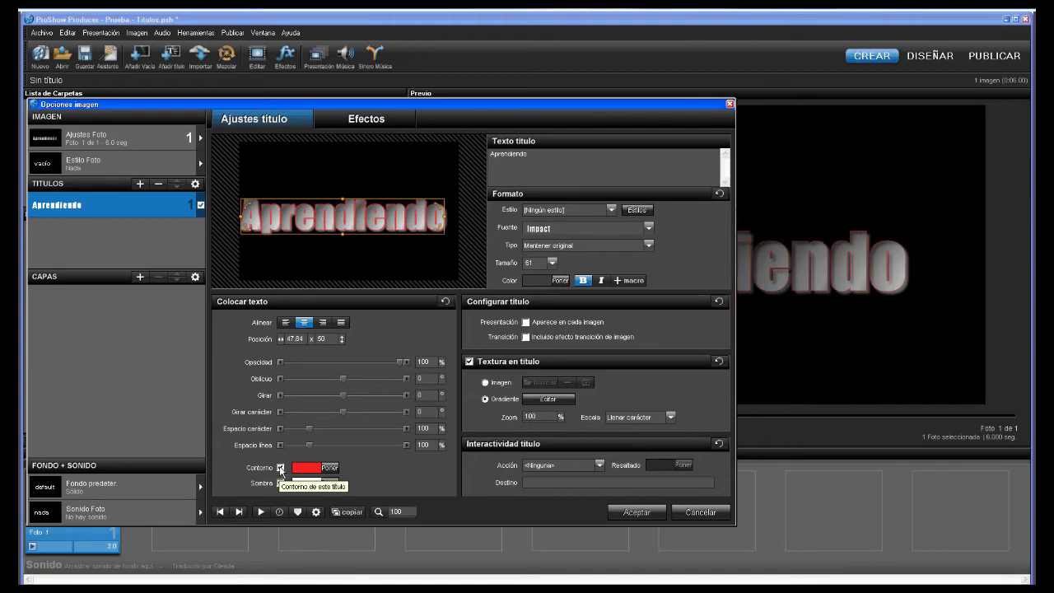
click(280, 483)
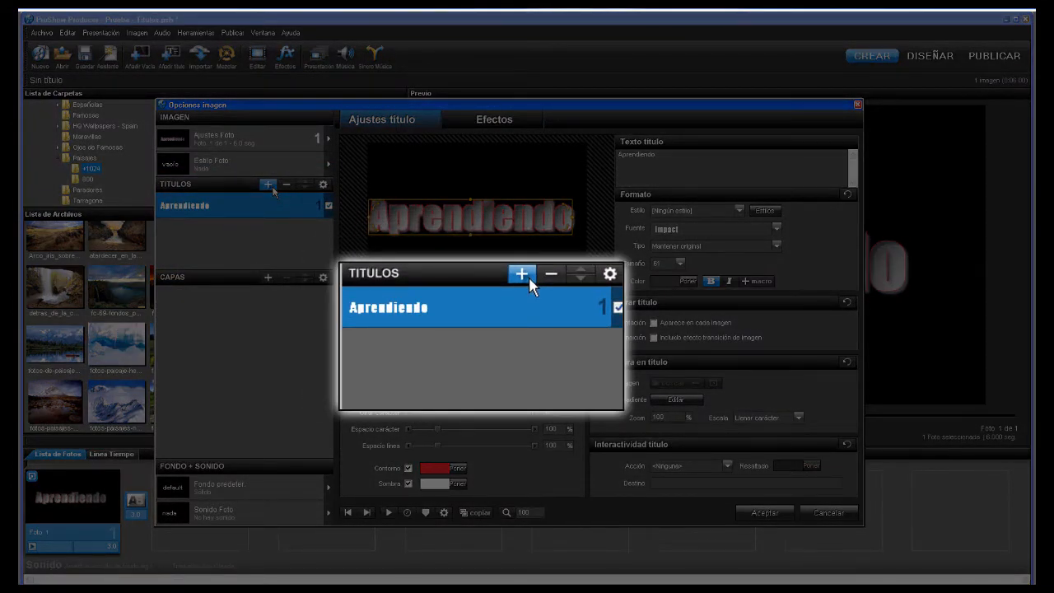
- Add a second title 'prueba' and try moving Aprendiendo below and back above it
click(271, 187)
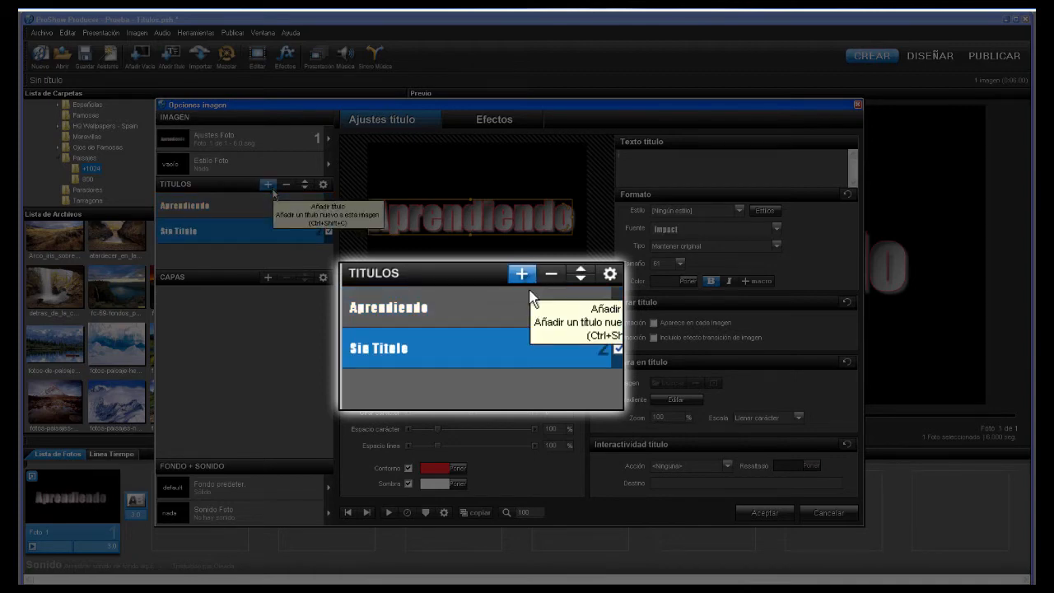
text(prueba)
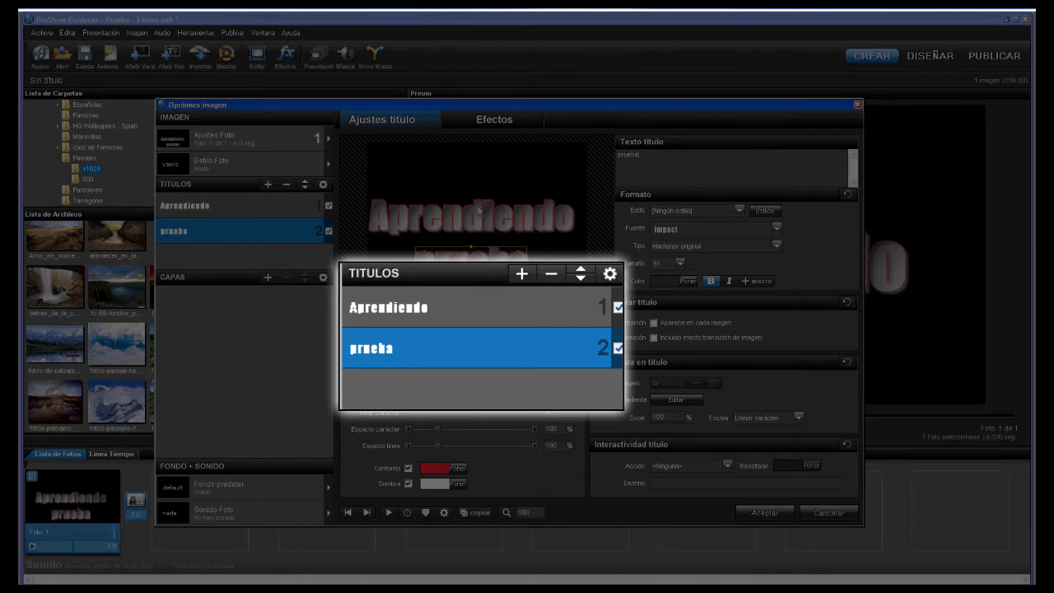
click(286, 189)
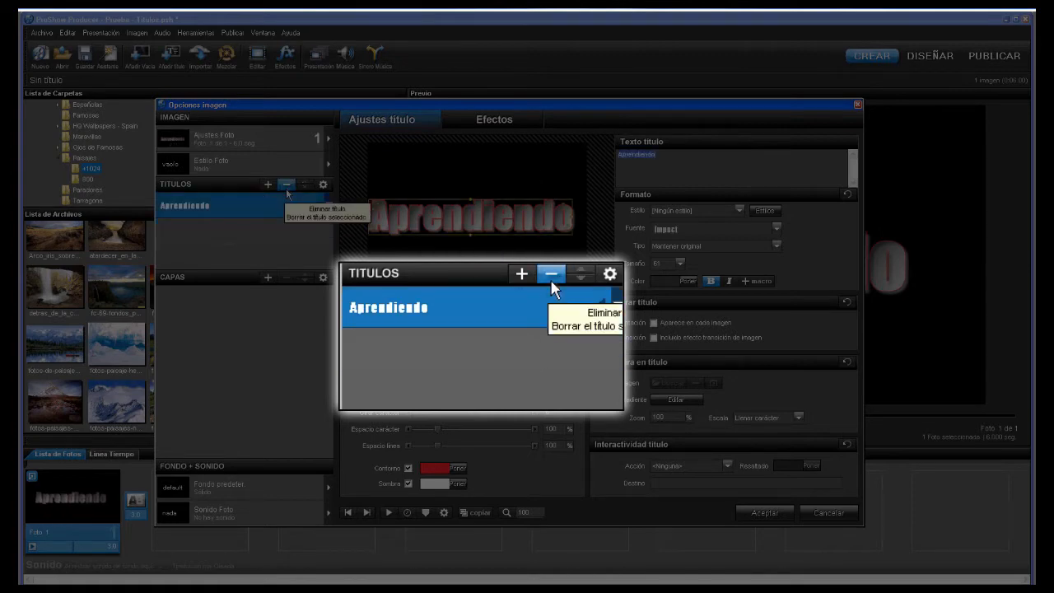
click(268, 185)
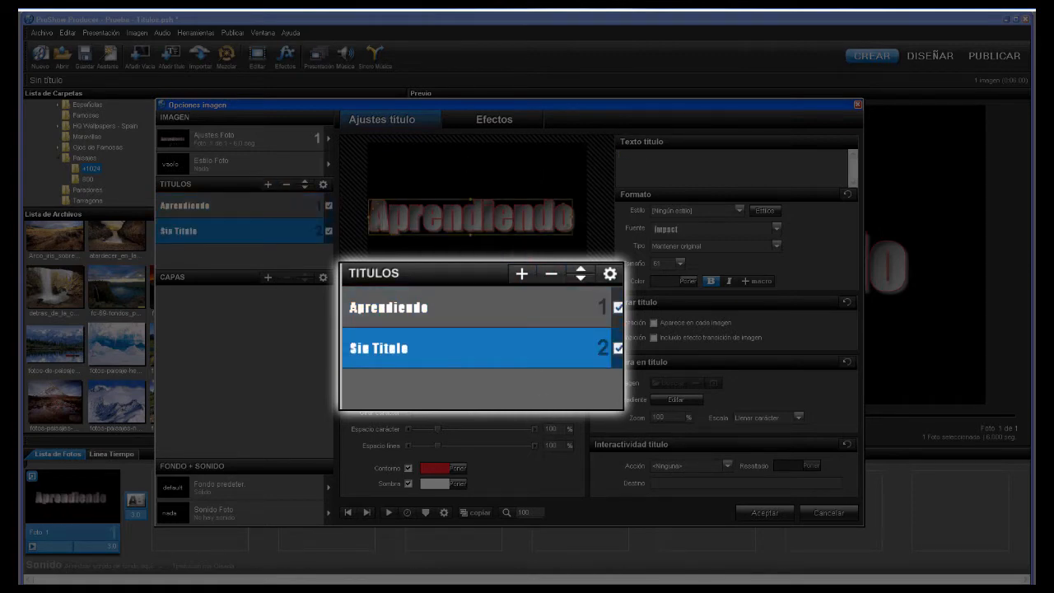
text(prueba)
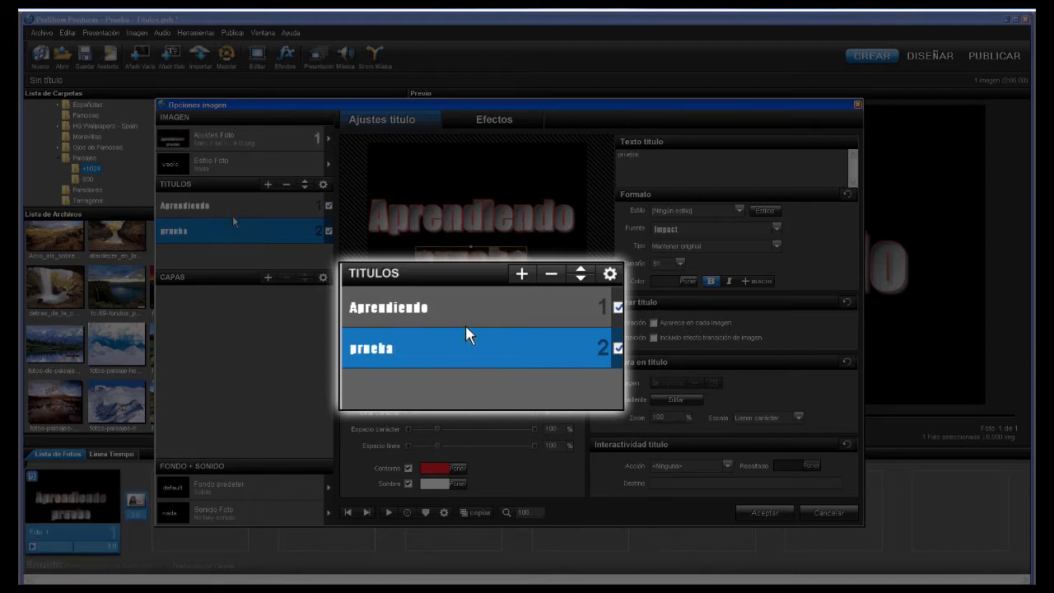
click(231, 207)
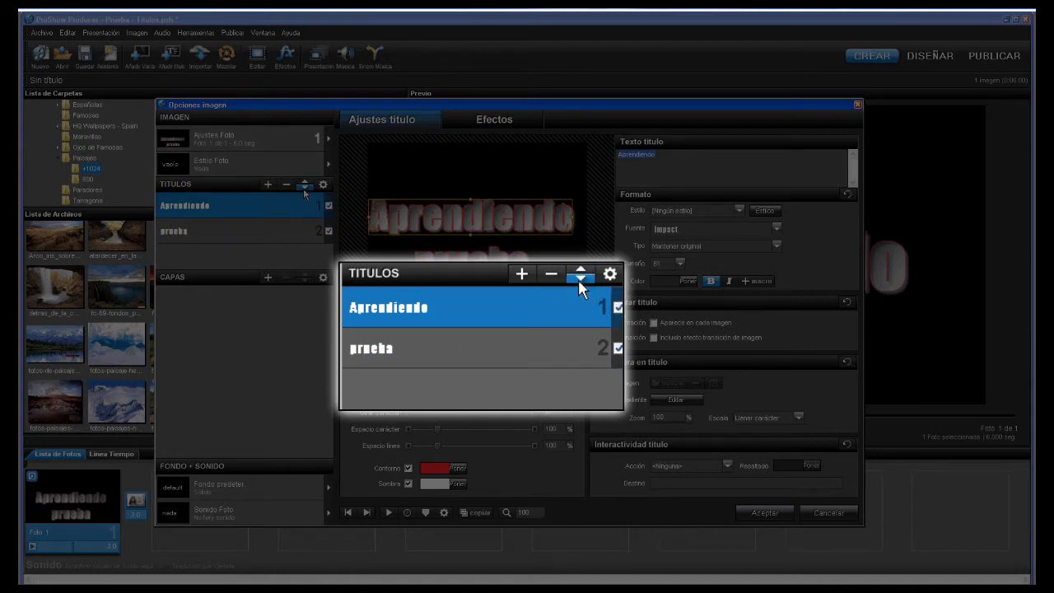
click(304, 185)
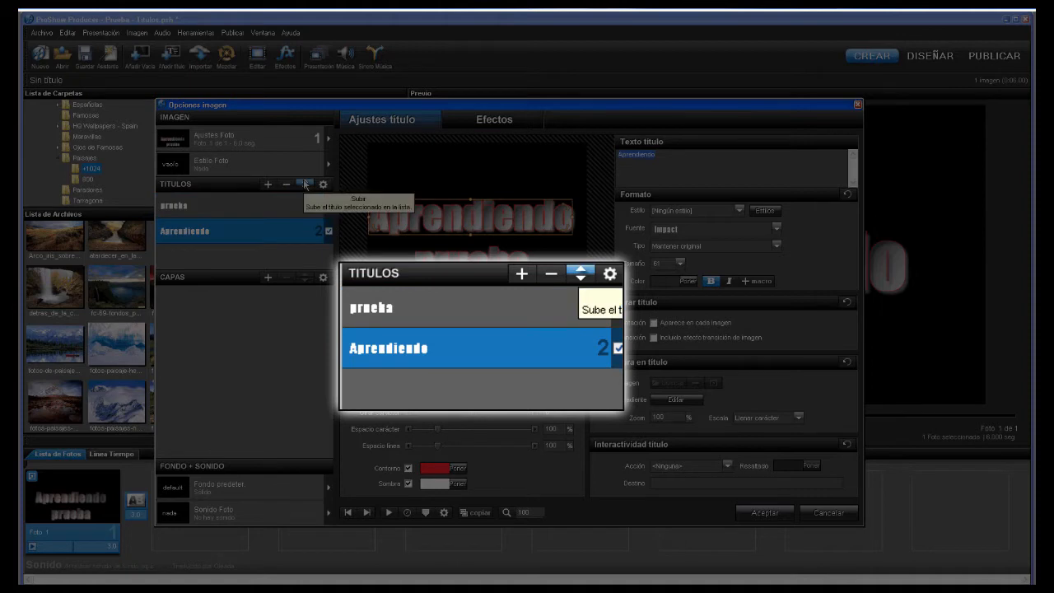
click(304, 184)
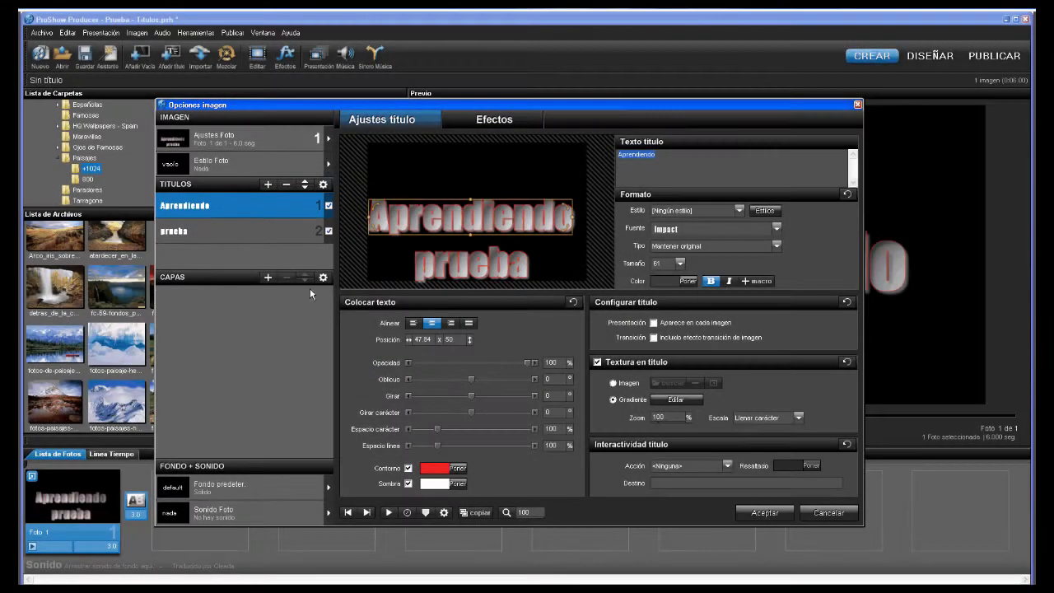
- Delete the prueba title, leaving only Aprendiendo on the slide
click(260, 231)
click(286, 184)
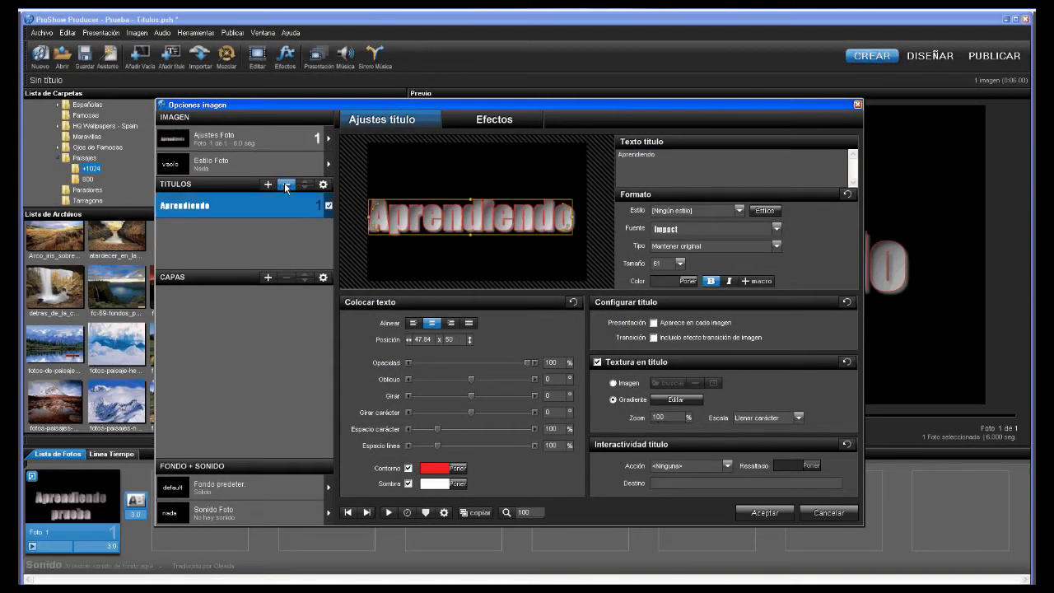
click(322, 185)
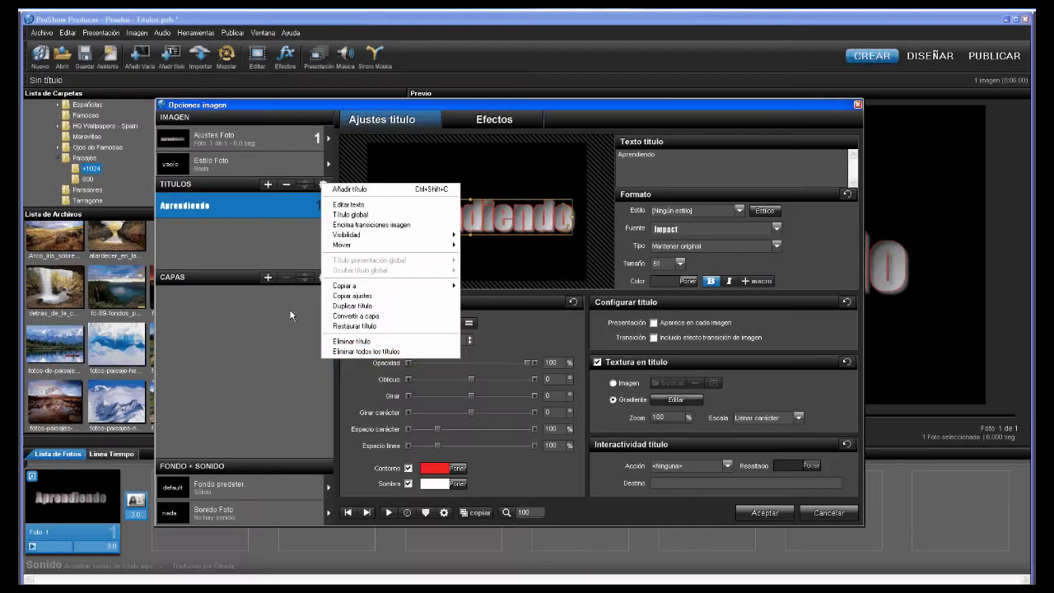
- Duplicate the Aprendiendo title so a second identical copy appears in the title list
click(266, 206)
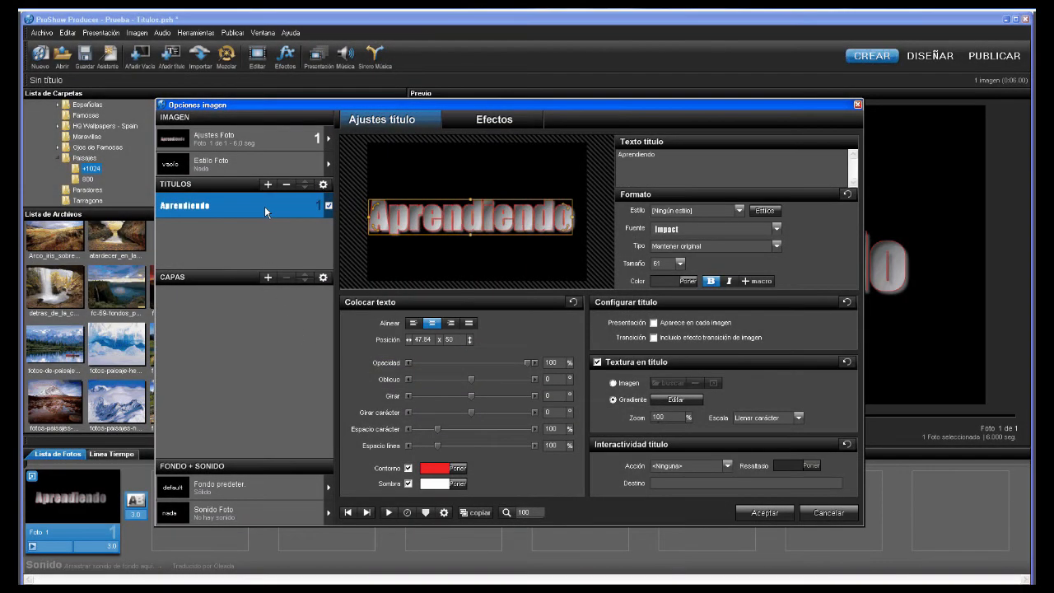
right_click(266, 208)
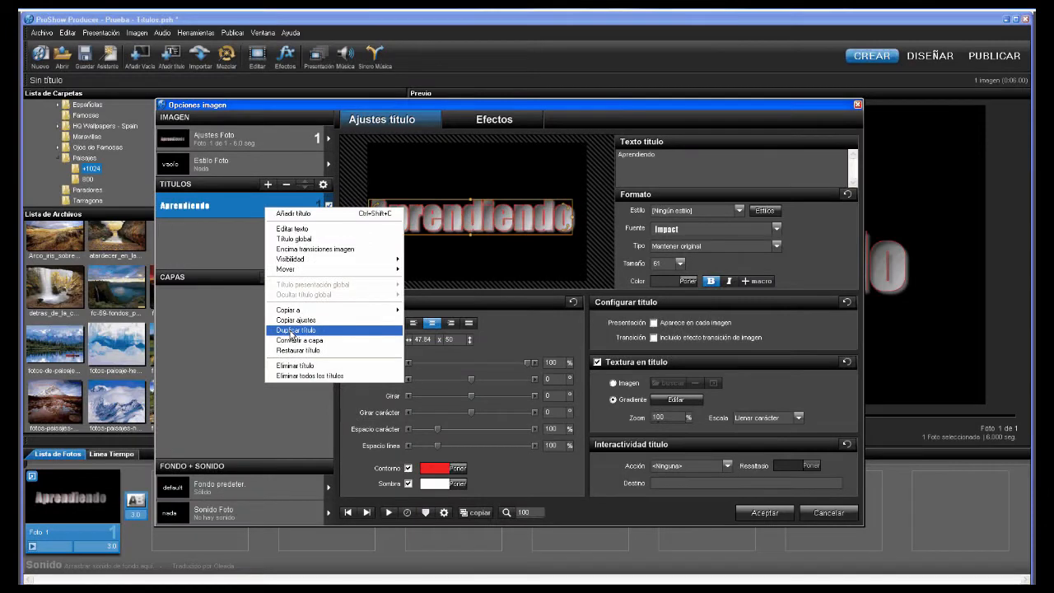
click(293, 331)
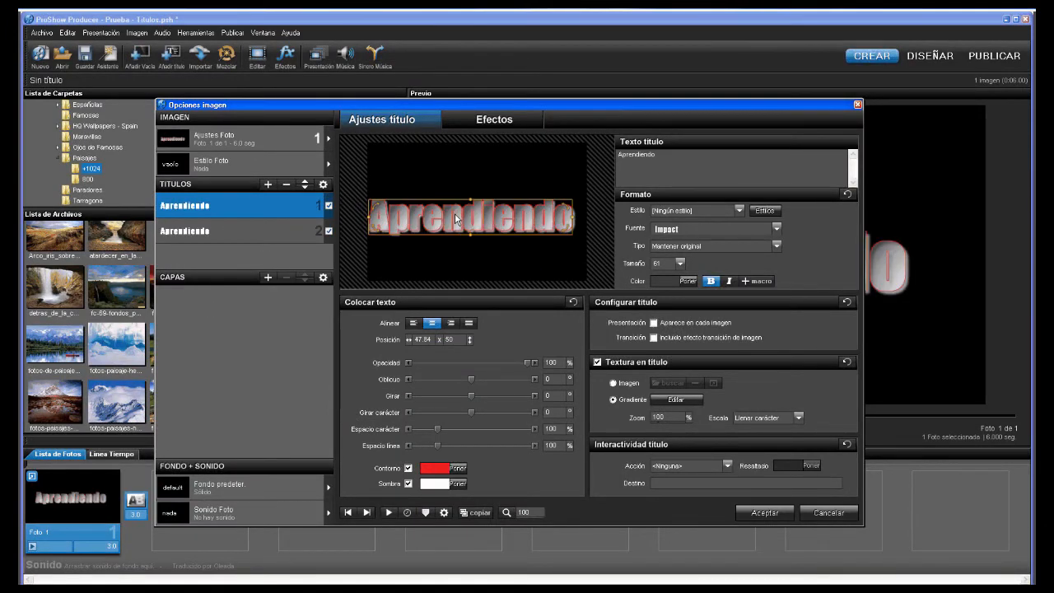
- Move one Aprendiendo copy up to position 47.84 x 25.08, aligned horizontally with the other
drag(455, 215, 459, 175)
key(shift)
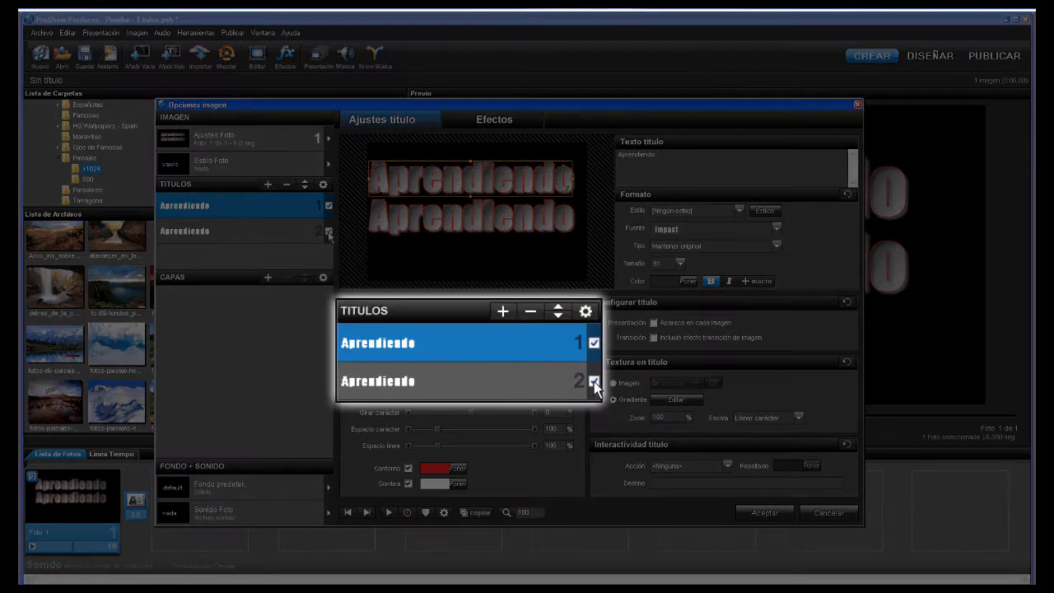
- Toggle the two Aprendiendo titles' visibility checkboxes, leaving the second one shown again
click(328, 231)
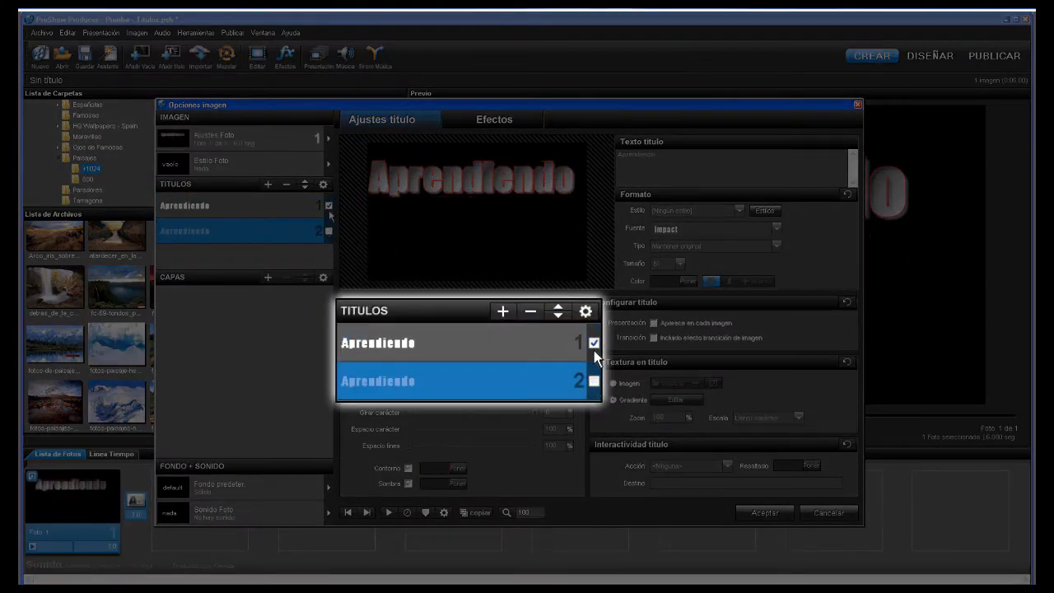
click(328, 206)
click(329, 232)
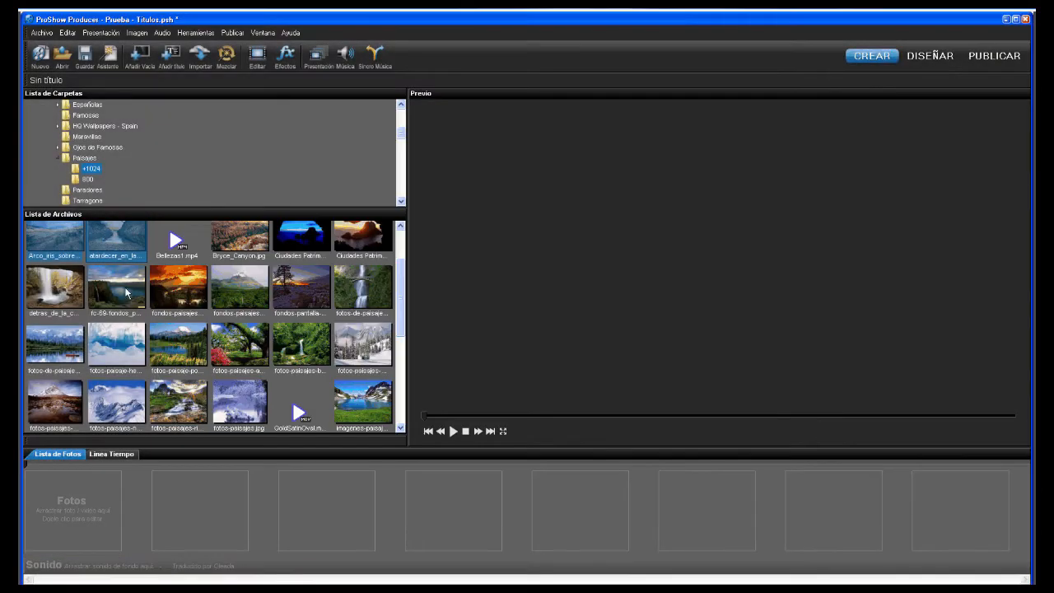
- Add the rainbow landscape and beach sunset photos to the slideshow as two slides
click(59, 244)
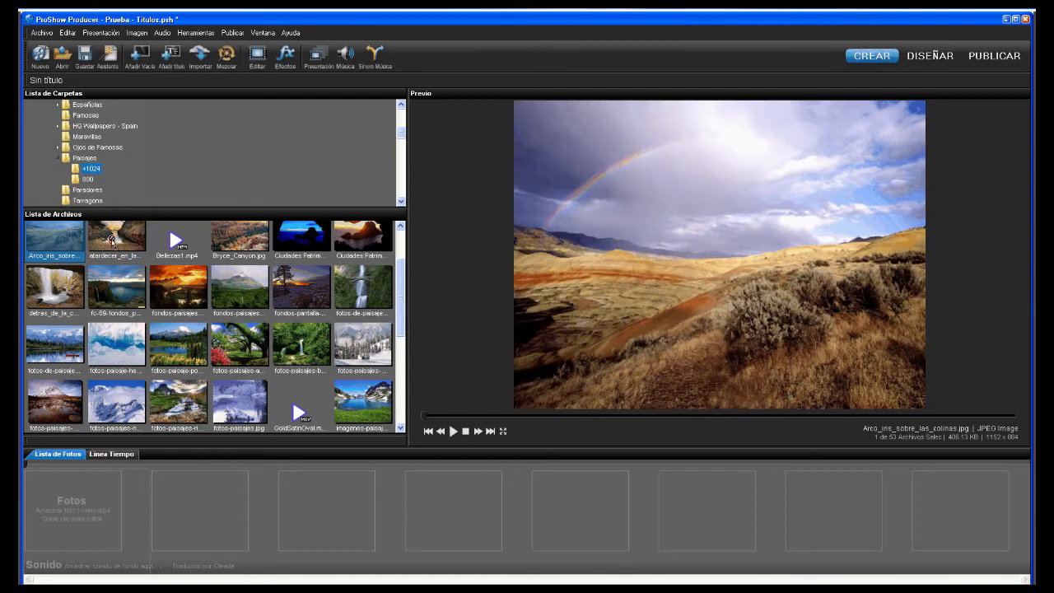
ctrl+click(112, 239)
drag(112, 239, 82, 531)
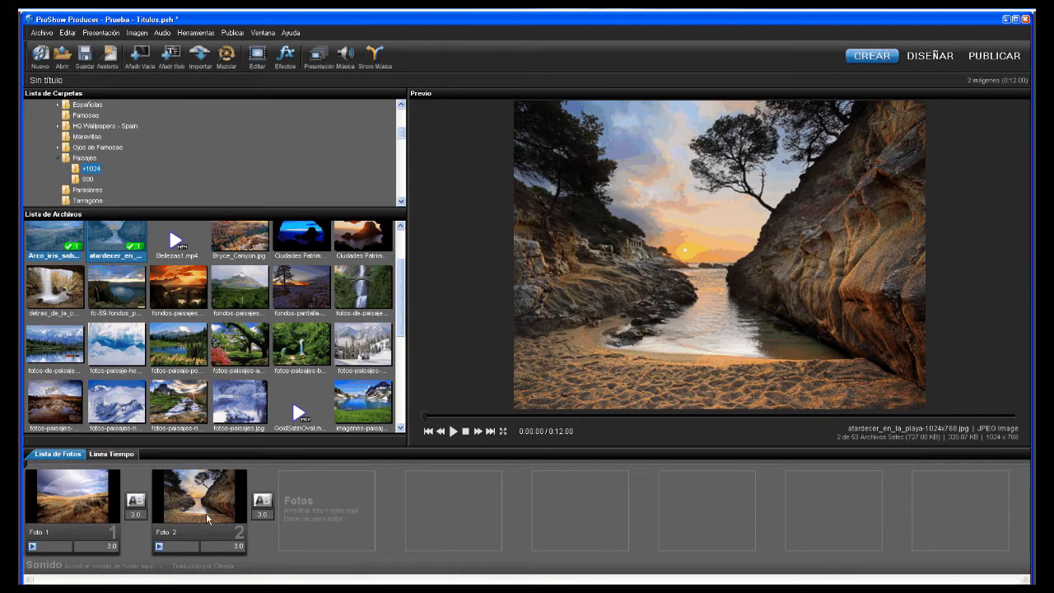
- Give the second slide a title 'prueba 2' with no motion behaviour and default formatting
double_click(207, 520)
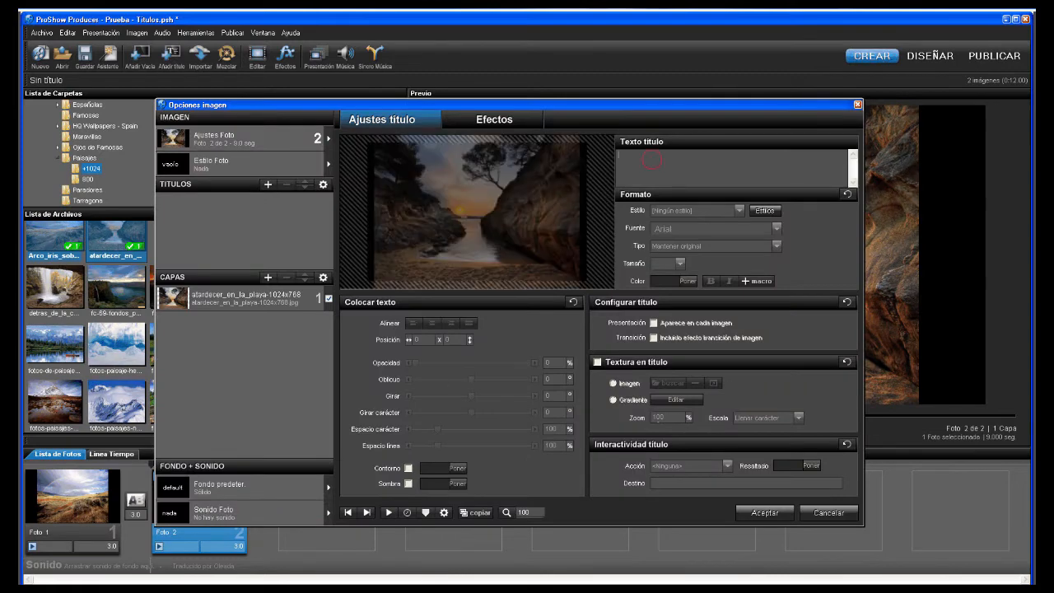
text(prueb)
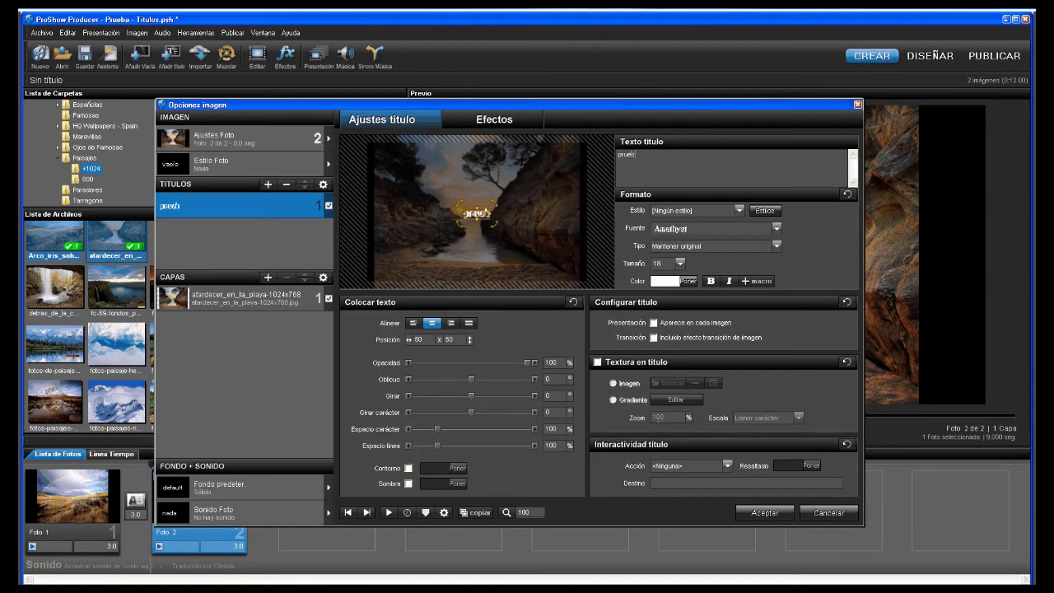
text(a 2)
click(494, 120)
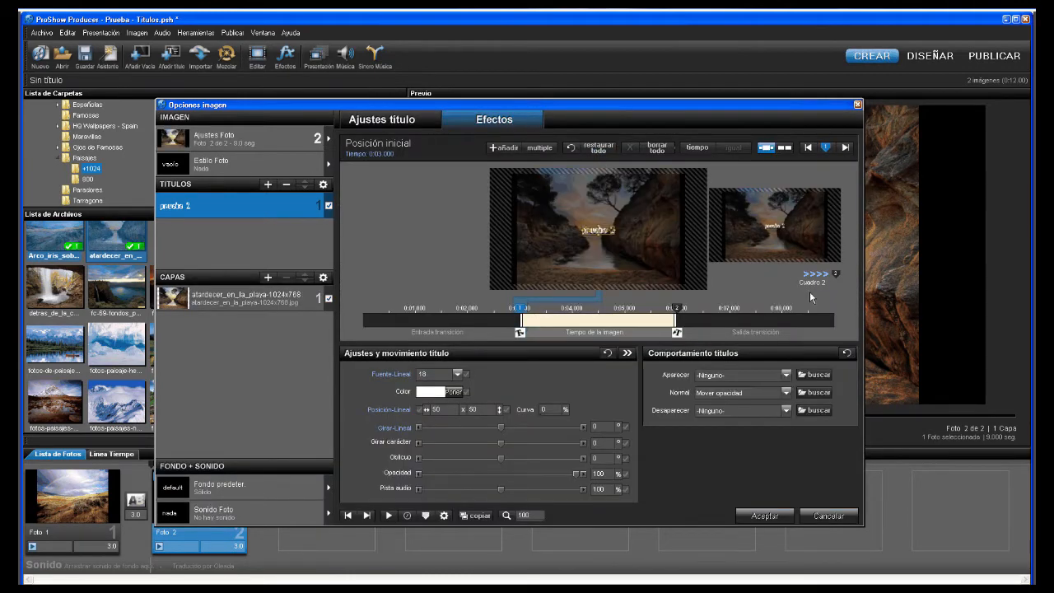
click(851, 353)
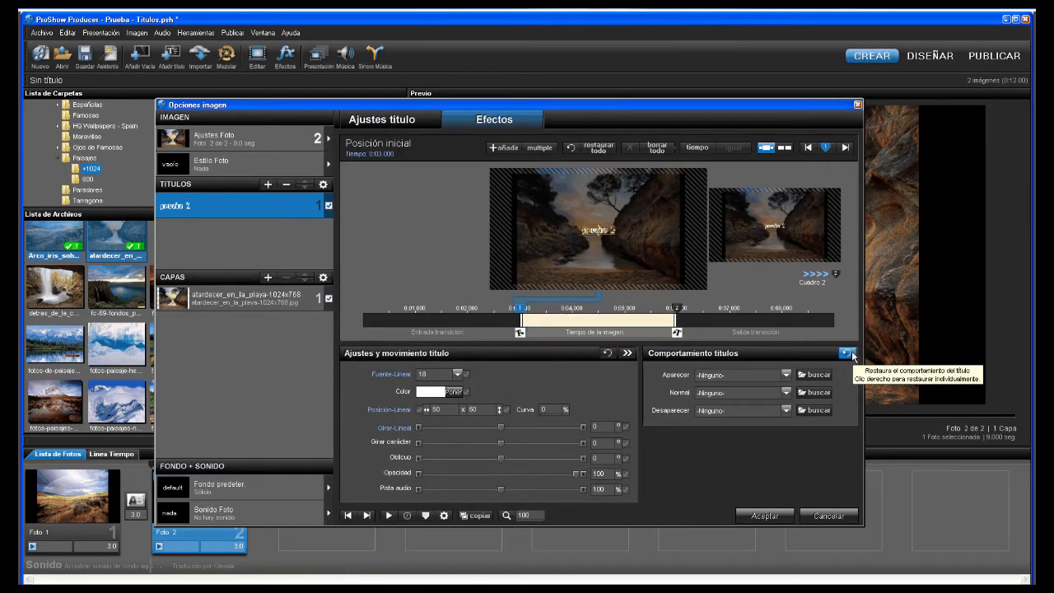
click(402, 121)
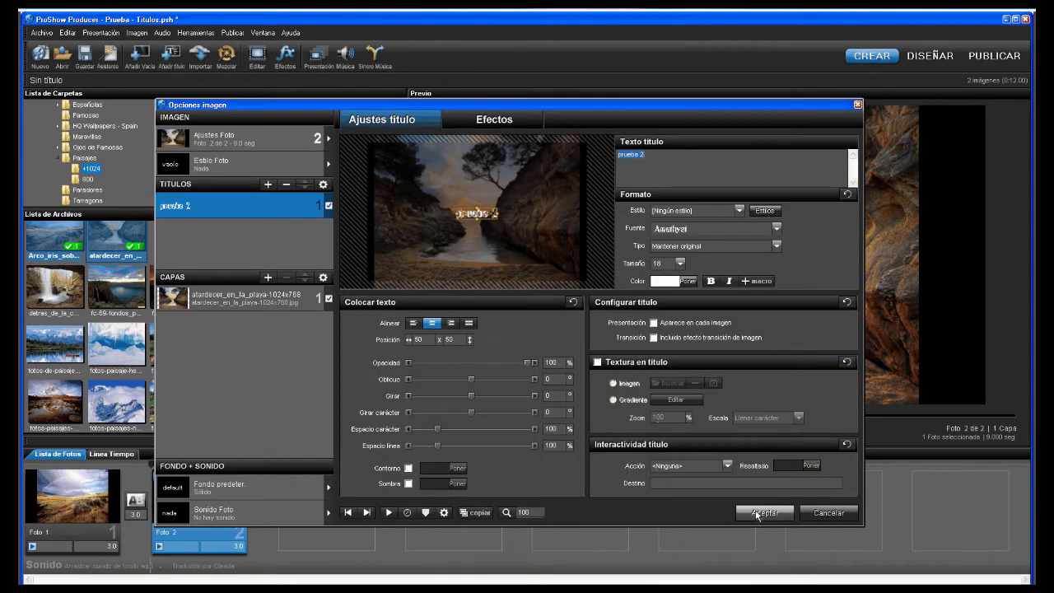
click(847, 196)
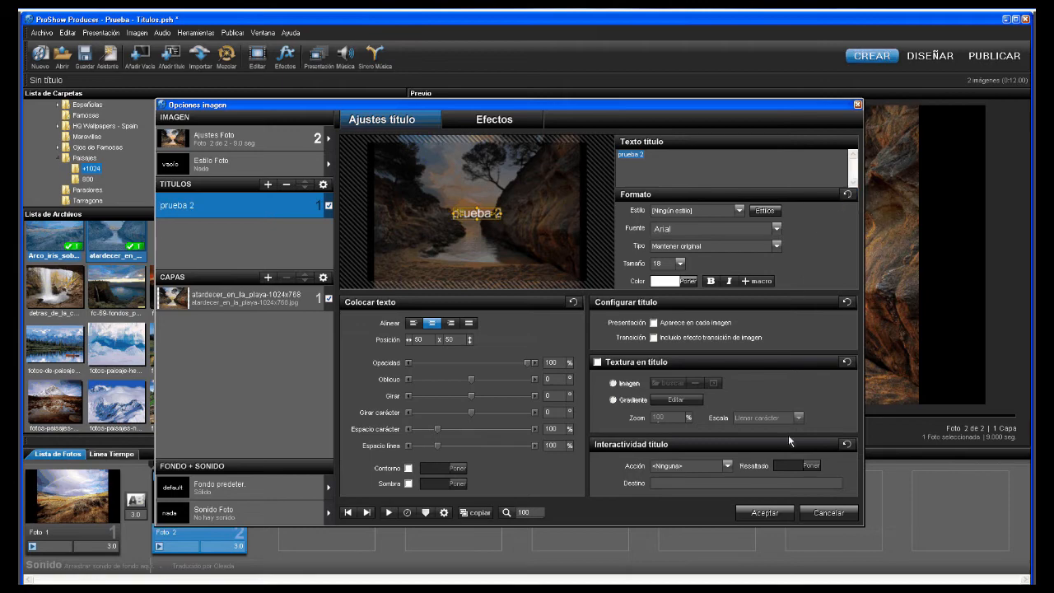
click(770, 513)
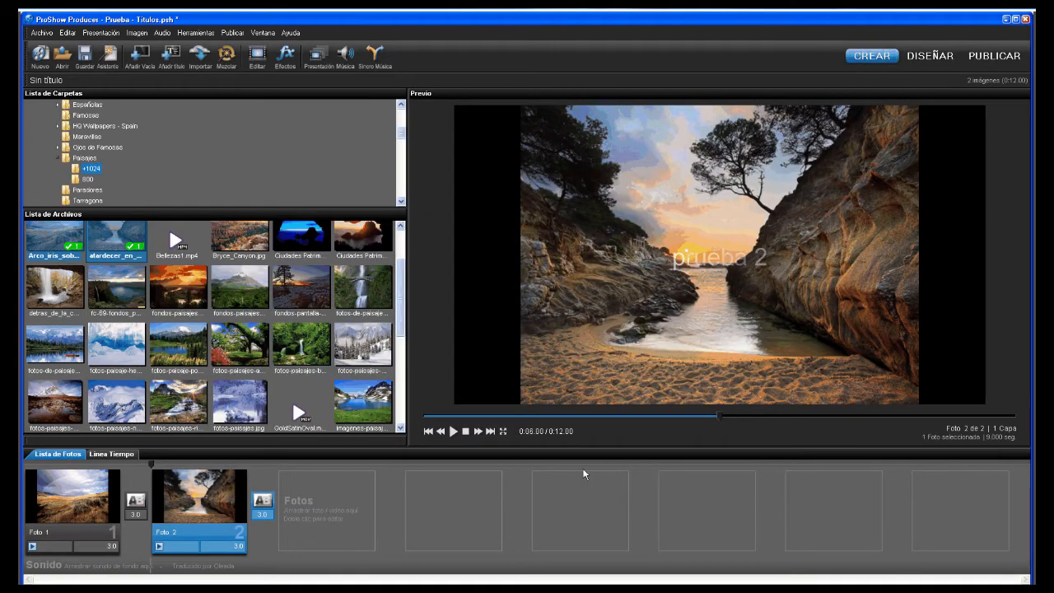
click(453, 432)
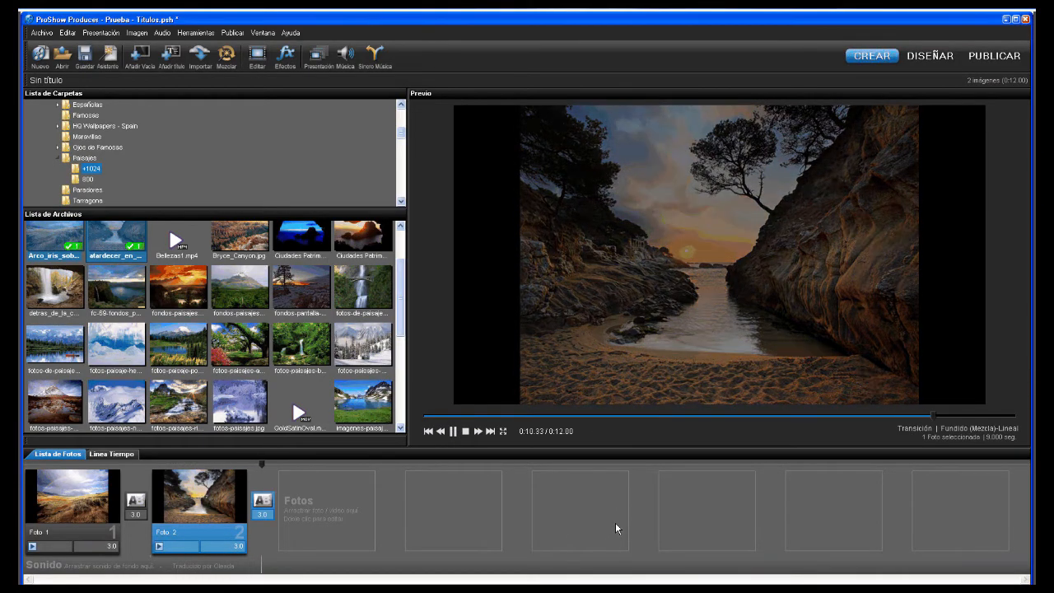
key(space)
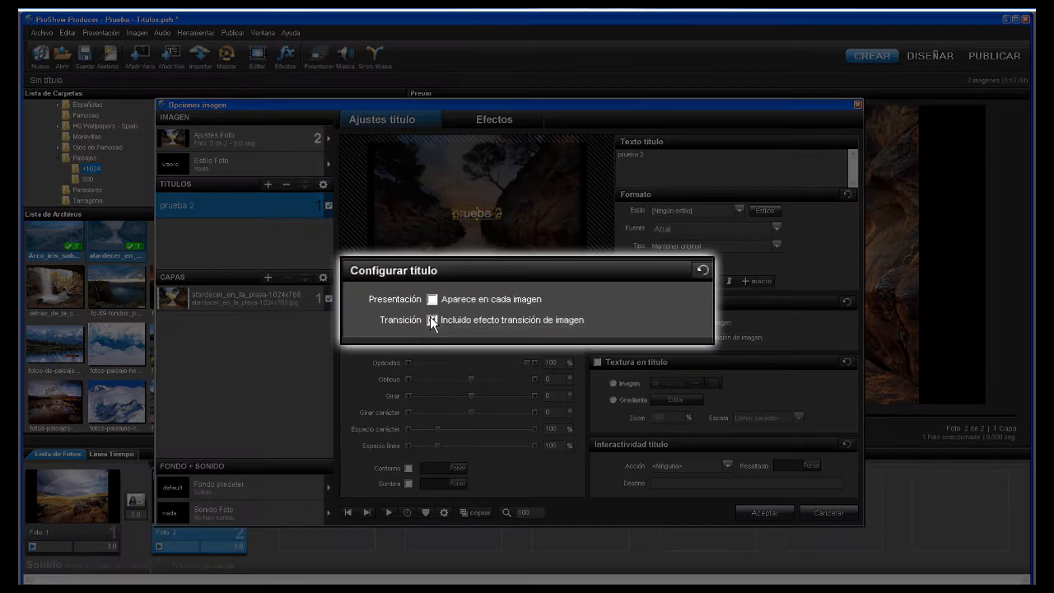
click(753, 512)
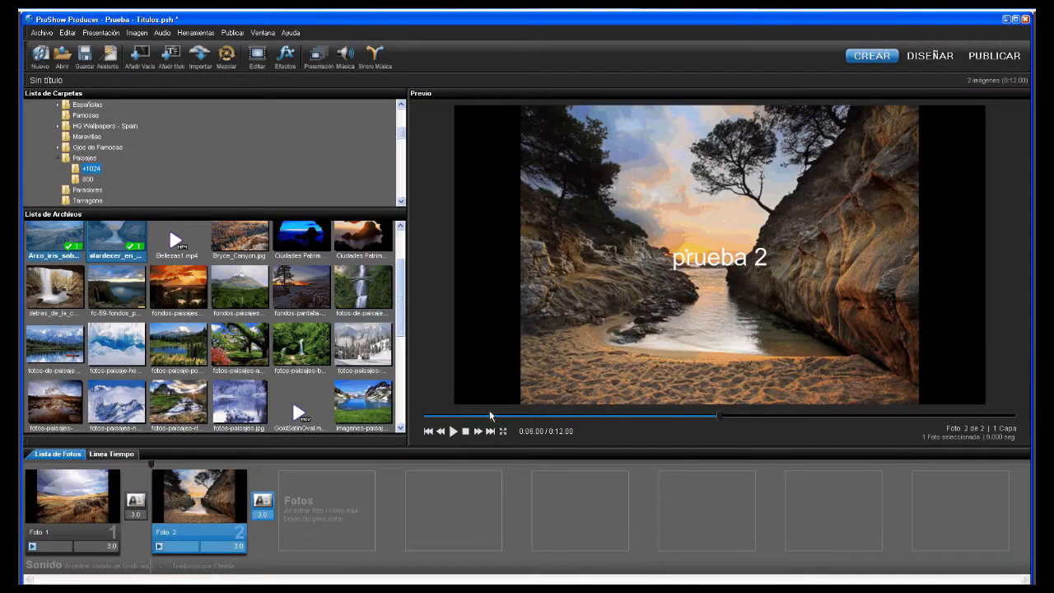
- Play the slideshow preview
click(453, 431)
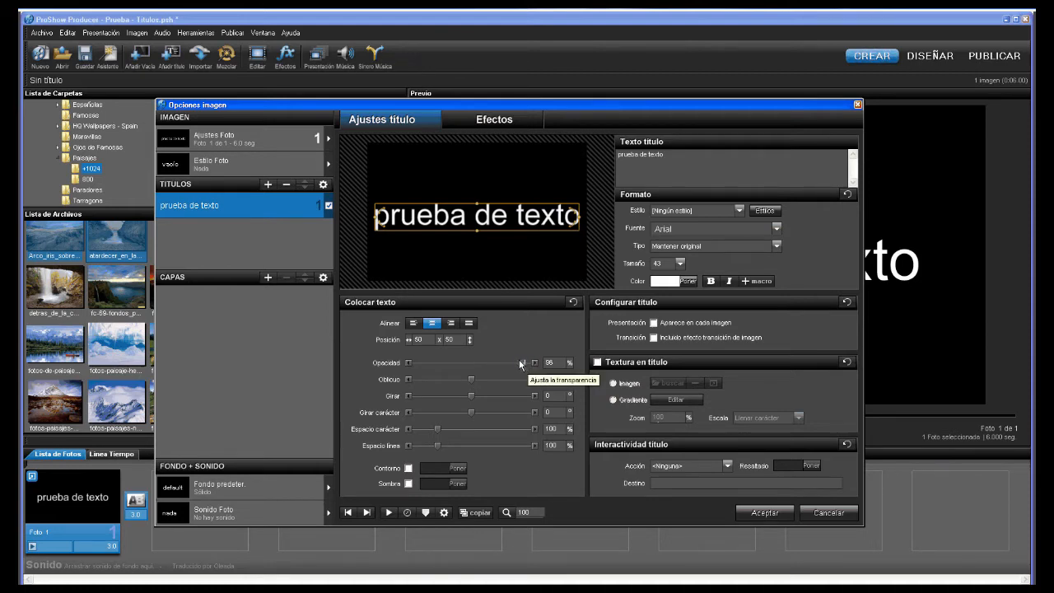
- Test the title's opacity and skew sliders, leaving opacity at 100% and skew at 0
mouse_move(520, 363)
mouse_down()
mouse_move(410, 363)
mouse_move(532, 364)
mouse_up()
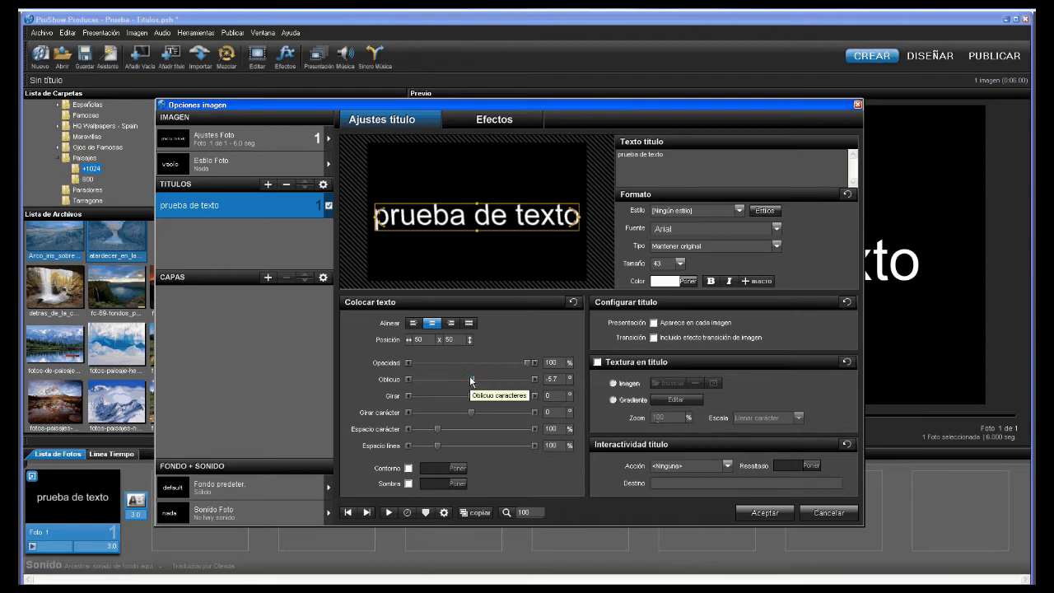
mouse_move(470, 380)
mouse_down()
mouse_move(450, 376)
mouse_move(470, 378)
mouse_up()
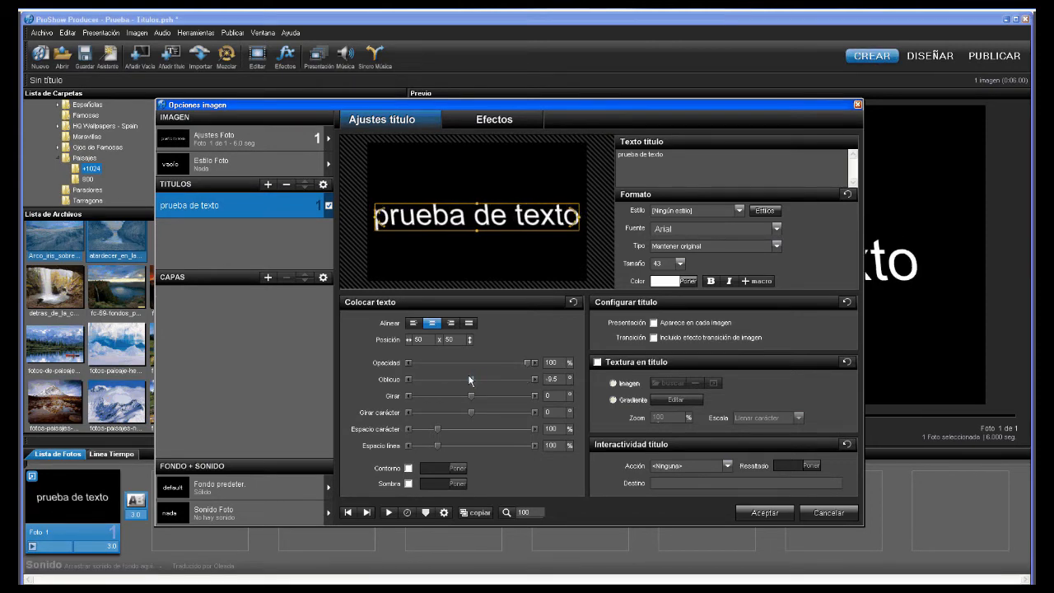
click(563, 379)
text(0)
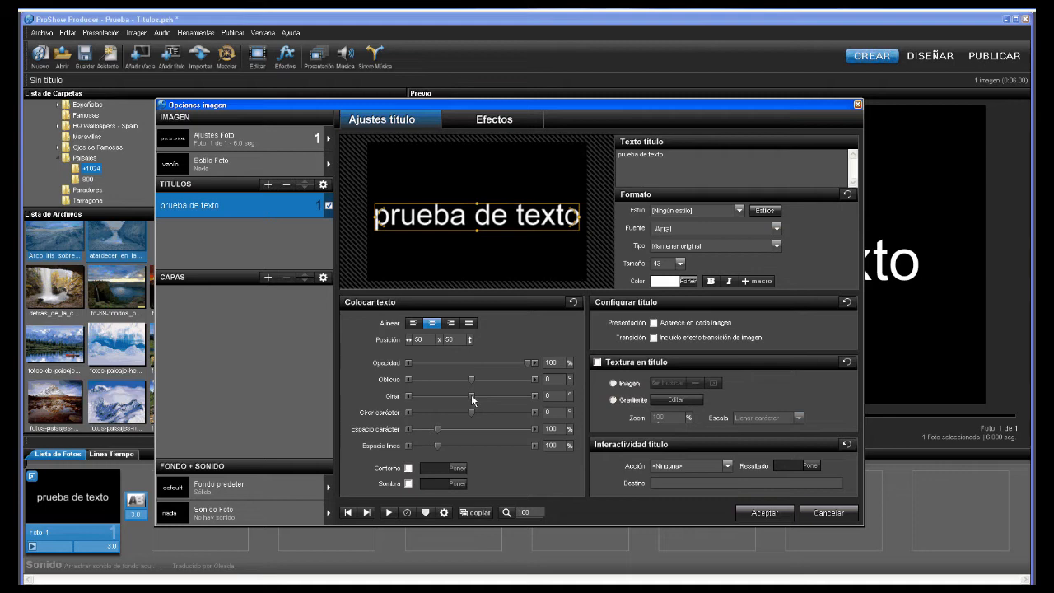
- Try rotating the whole 'prueba de texto' title and each character, resetting both rotations to 0
mouse_move(473, 400)
mouse_down()
mouse_move(459, 400)
mouse_move(473, 396)
mouse_up()
click(558, 398)
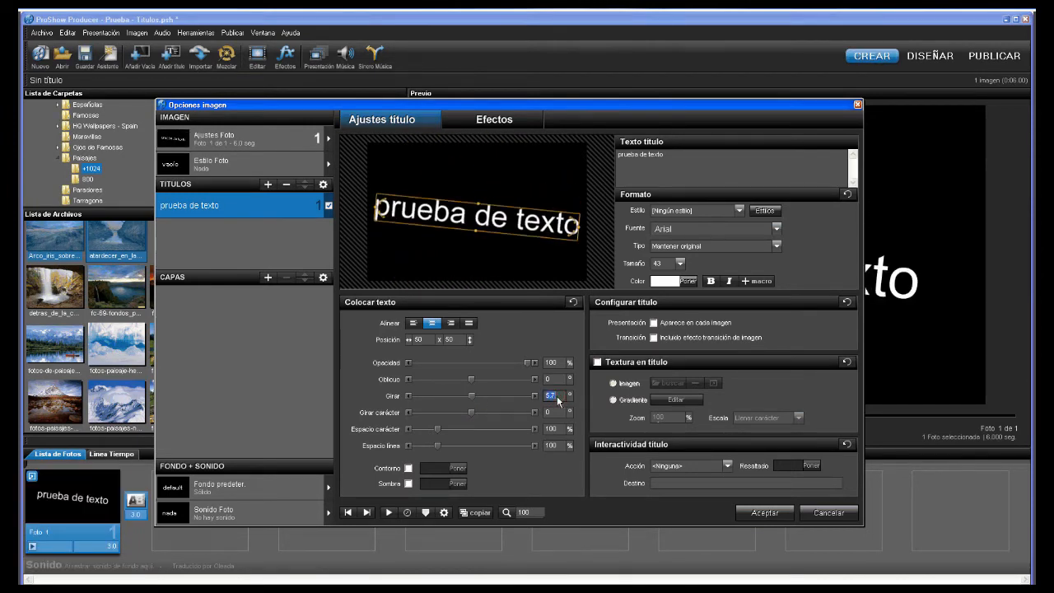
text(0)
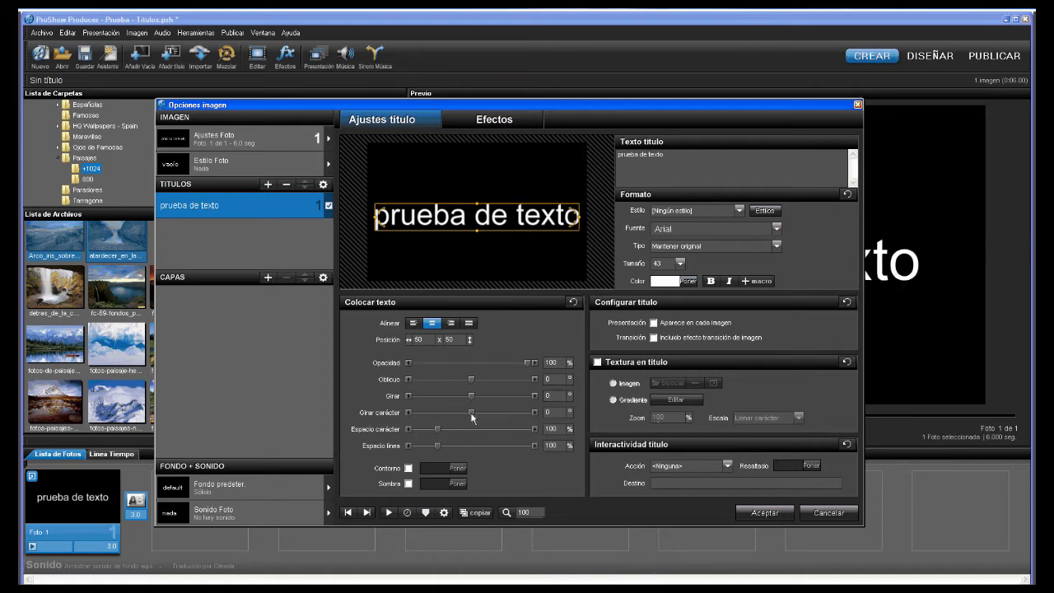
mouse_move(471, 411)
mouse_down()
mouse_move(497, 408)
mouse_move(472, 408)
mouse_up()
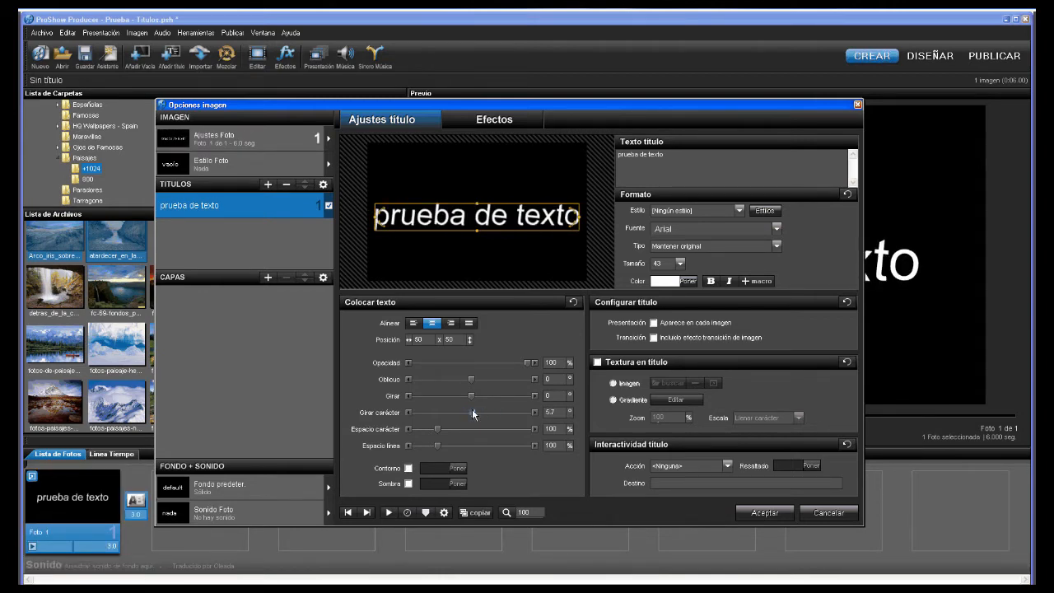
click(555, 412)
text(0)
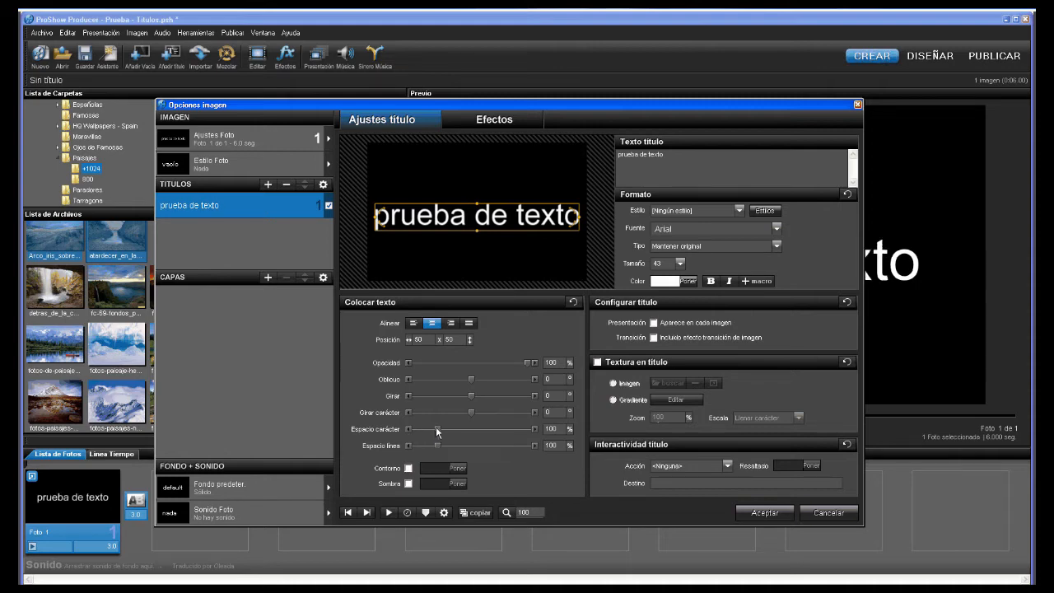
- Test widening the title's letter spacing, then reset it to 100
mouse_move(437, 431)
mouse_down()
mouse_move(453, 431)
mouse_move(436, 432)
mouse_up()
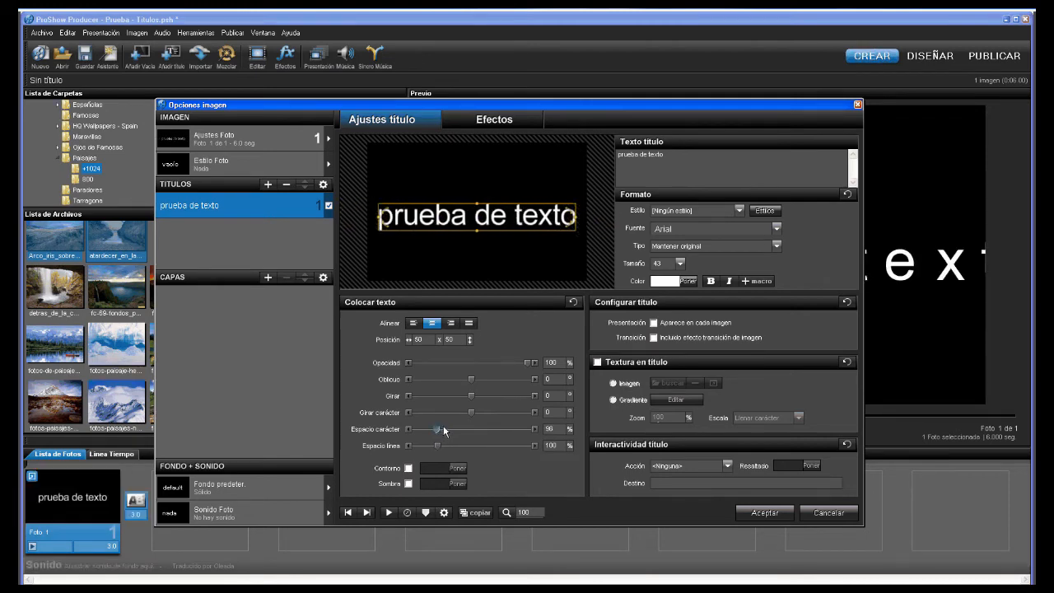
double_click(550, 428)
text(100)
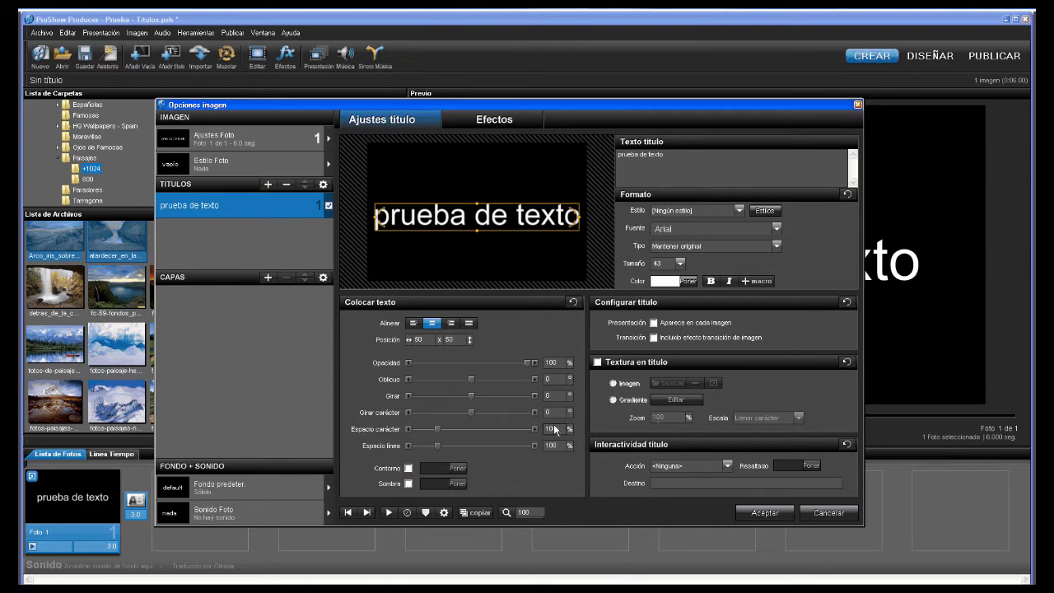
- Add a second 'prueba de texto' line and spread the lines apart to about 167%
click(663, 154)
key(Return)
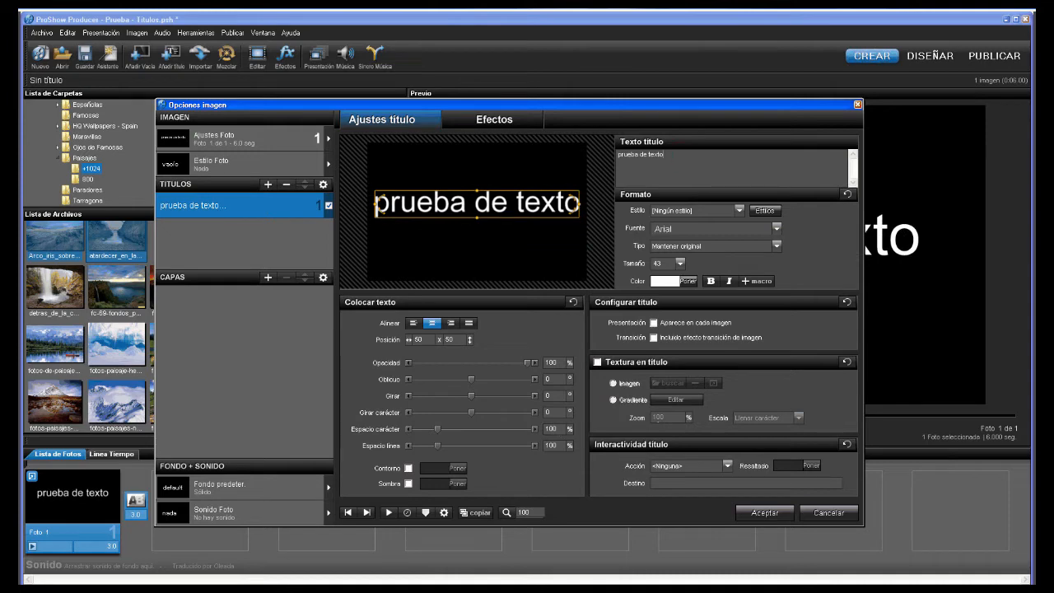
text(prueb)
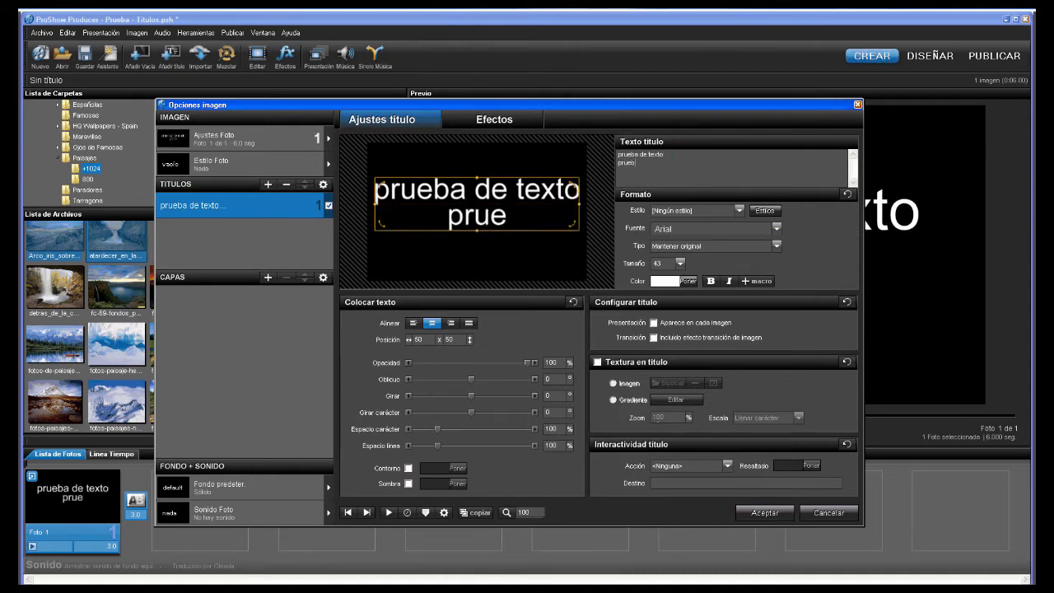
text(a de te)
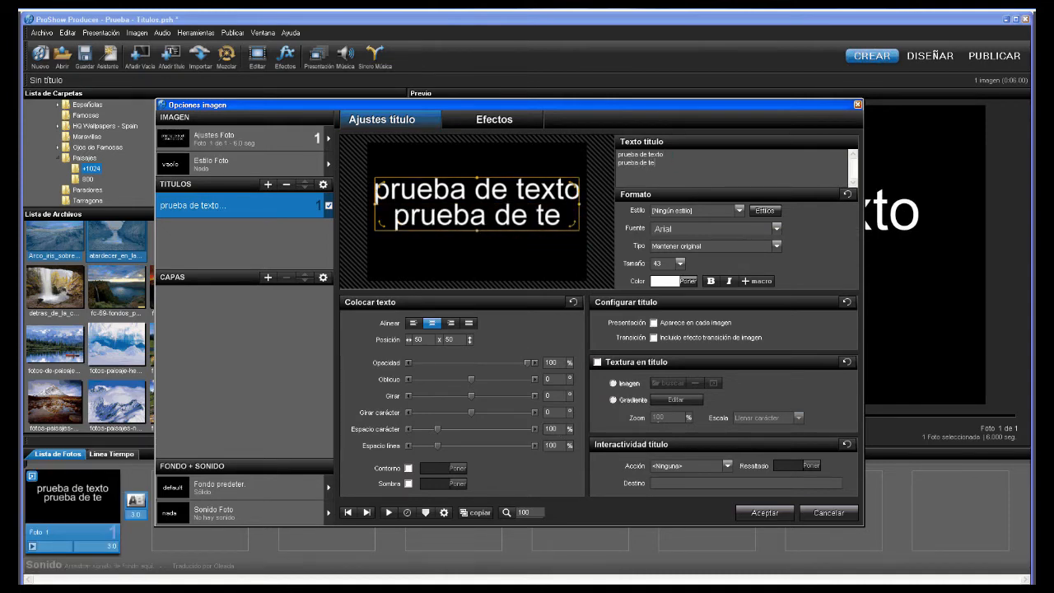
text(xto)
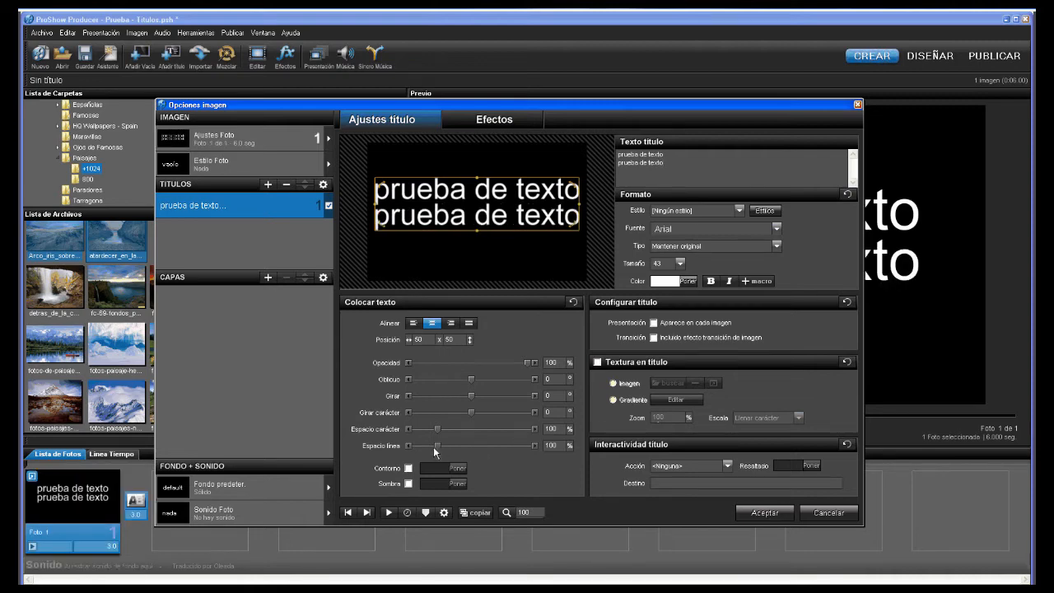
mouse_move(435, 446)
mouse_down()
mouse_move(471, 445)
mouse_move(413, 447)
mouse_move(426, 448)
mouse_up()
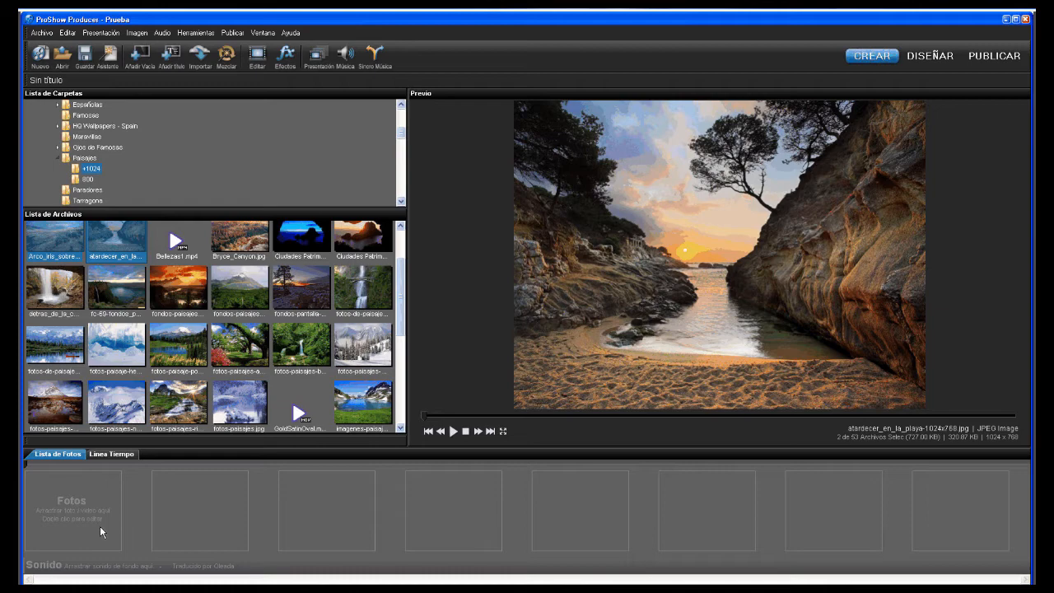
- Insert a new title slide with the text 'Aprendiendo'
right_click(100, 526)
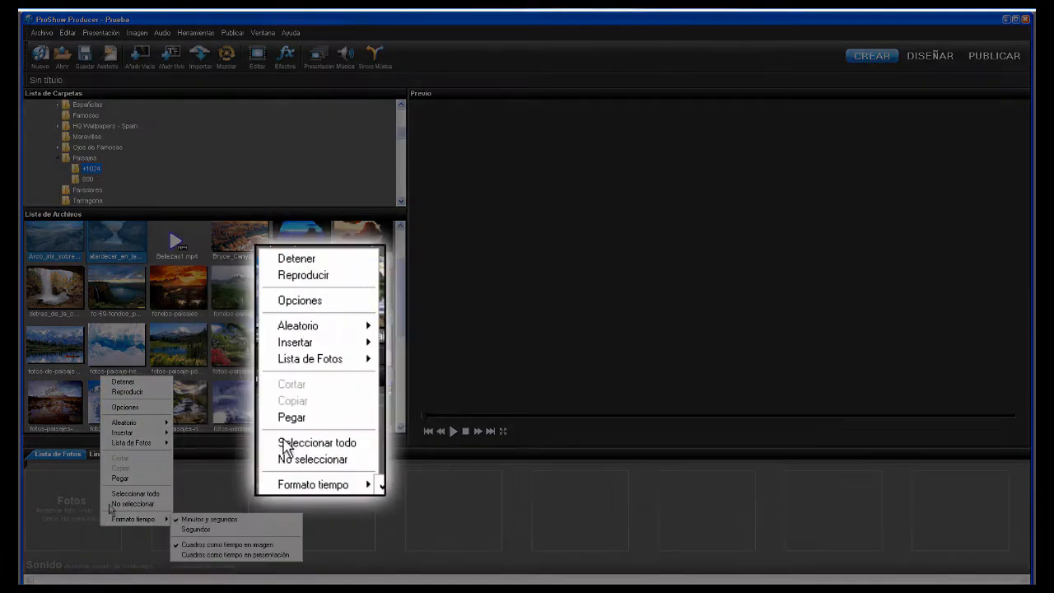
mouse_move(124, 432)
click(213, 443)
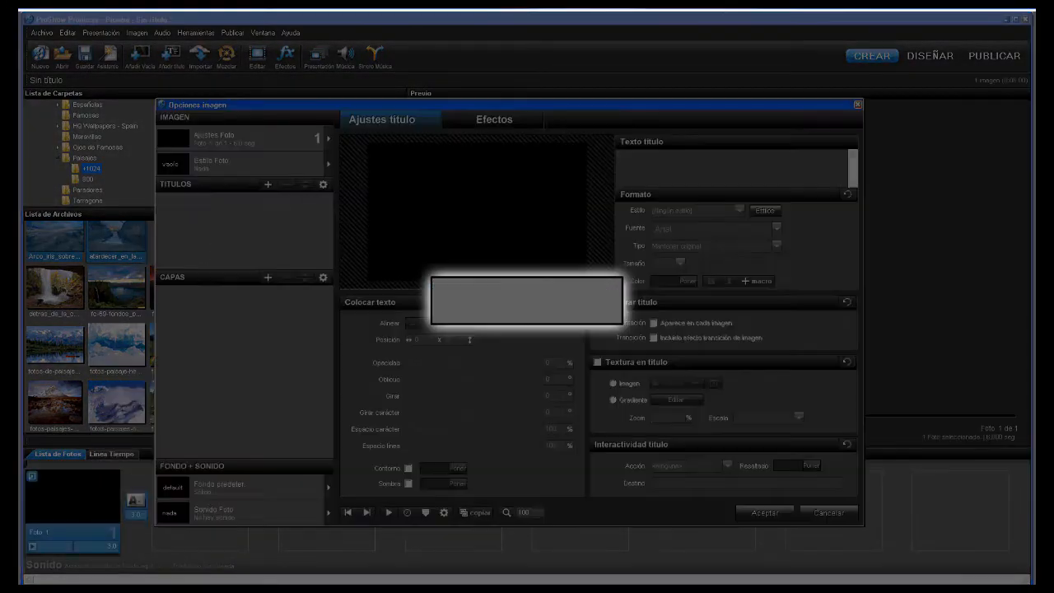
text(Ap)
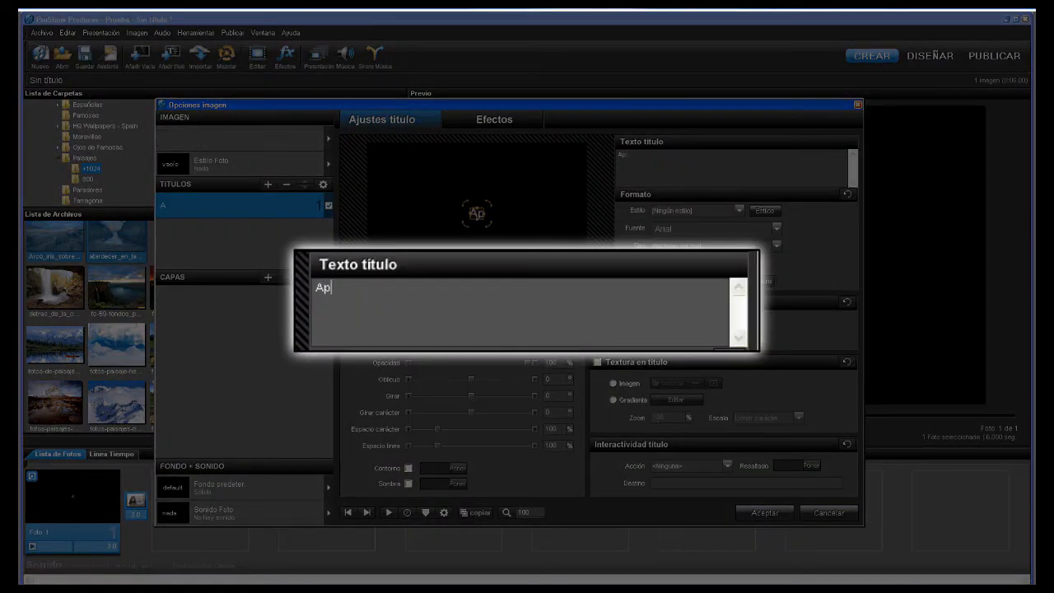
text(rendiendo)
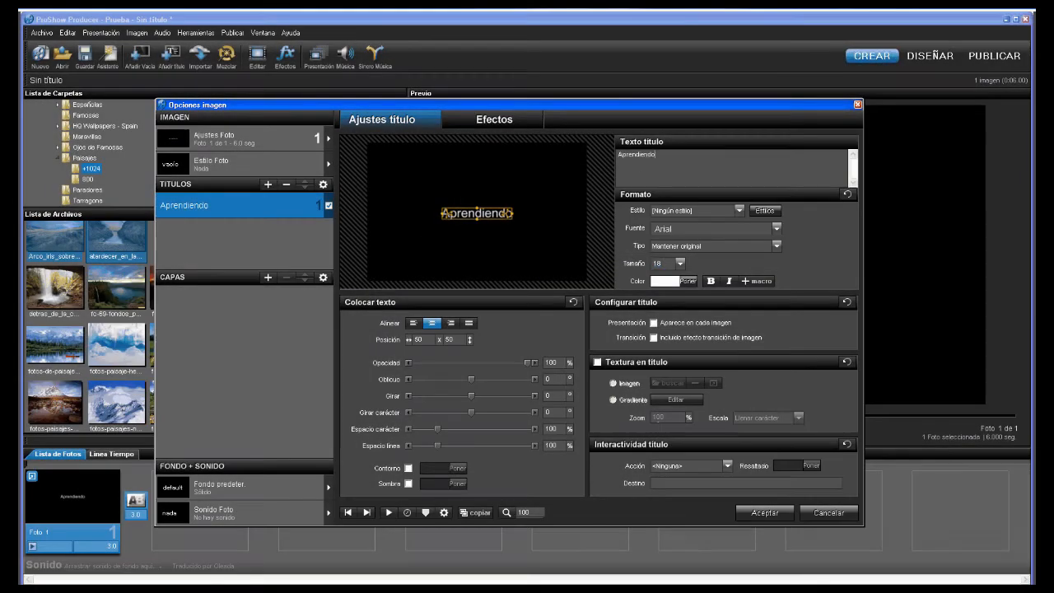
- Set the Aprendiendo title's font to Georgia at size 11
click(692, 230)
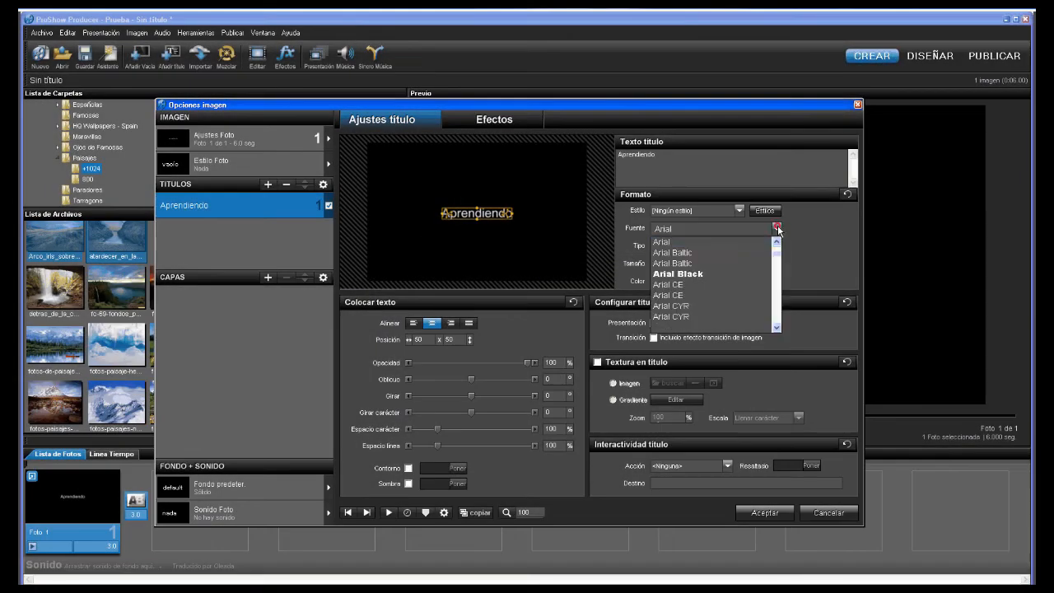
click(689, 229)
click(690, 229)
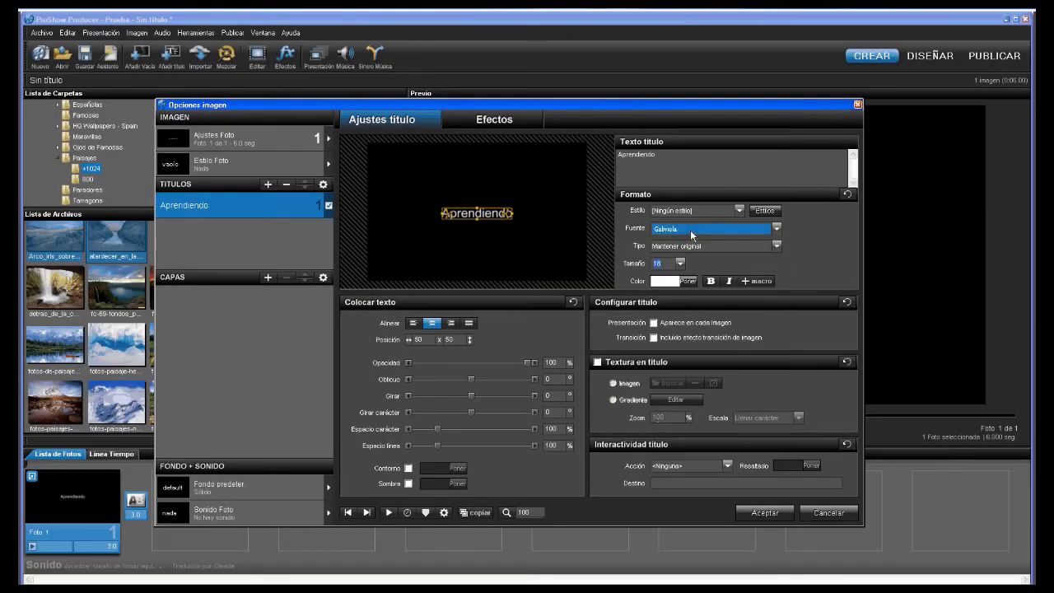
key(g)
click(766, 232)
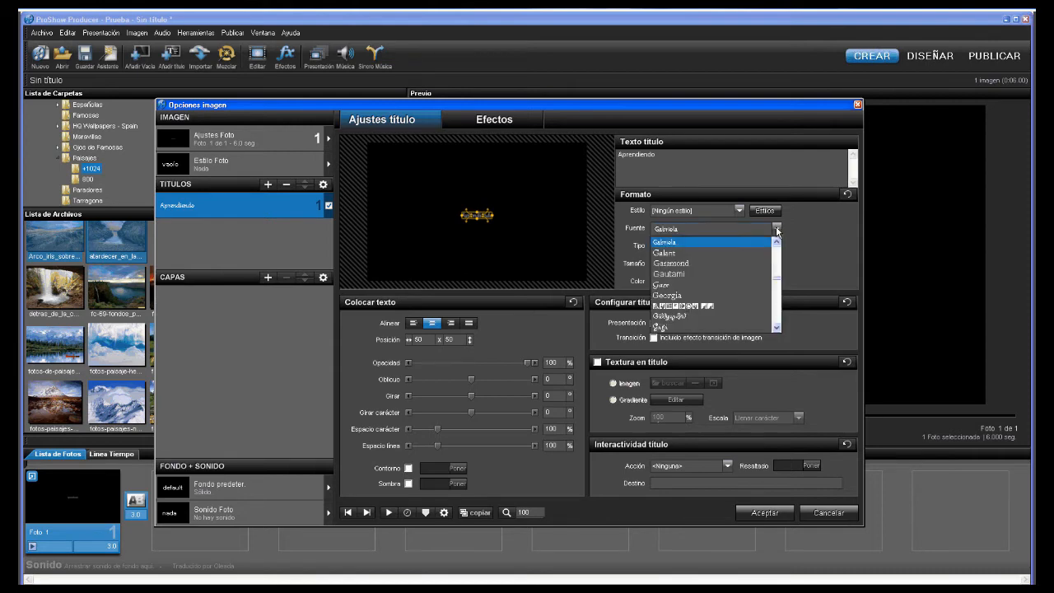
click(682, 294)
click(680, 263)
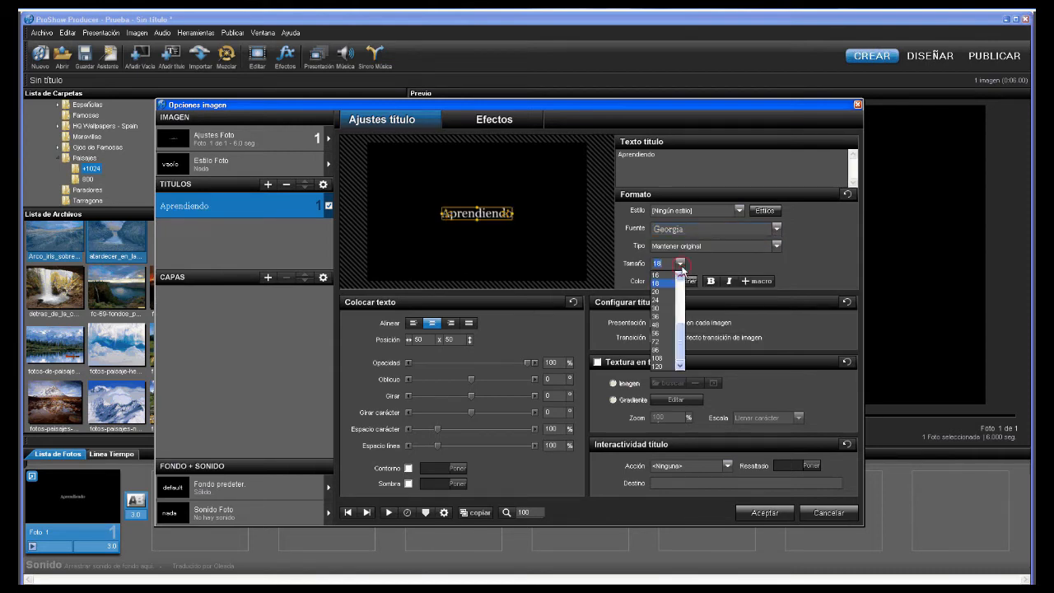
scroll(680, 280, up, 1)
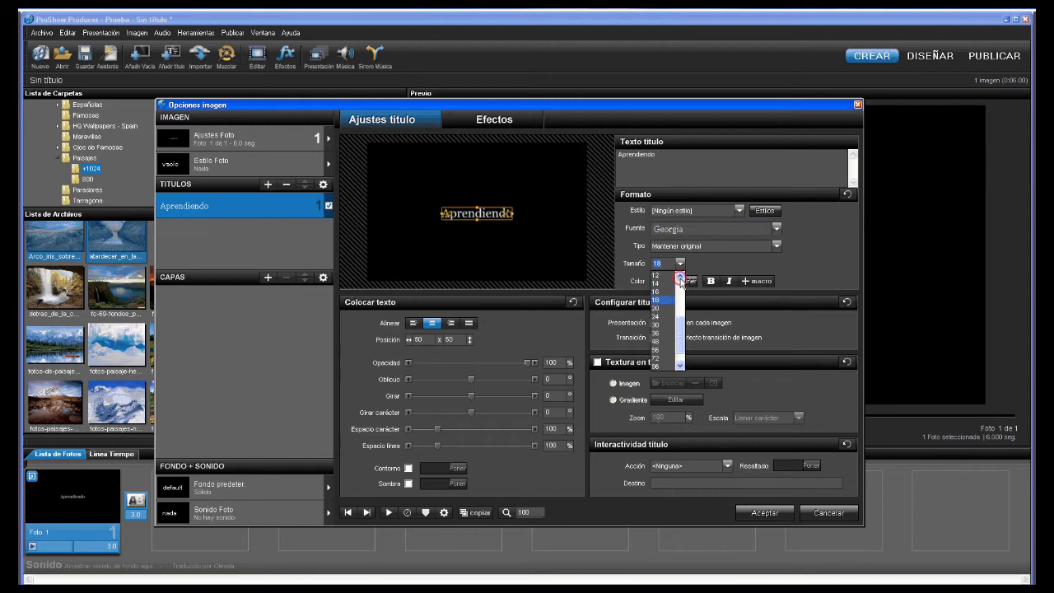
click(660, 283)
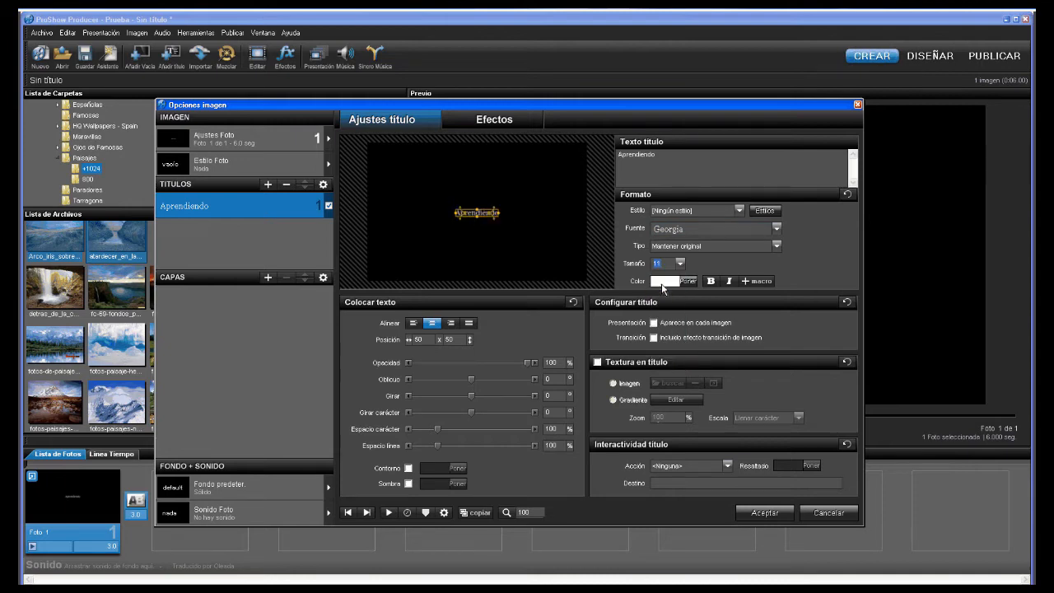
- Left-align the title and set its horizontal position to 0
click(417, 323)
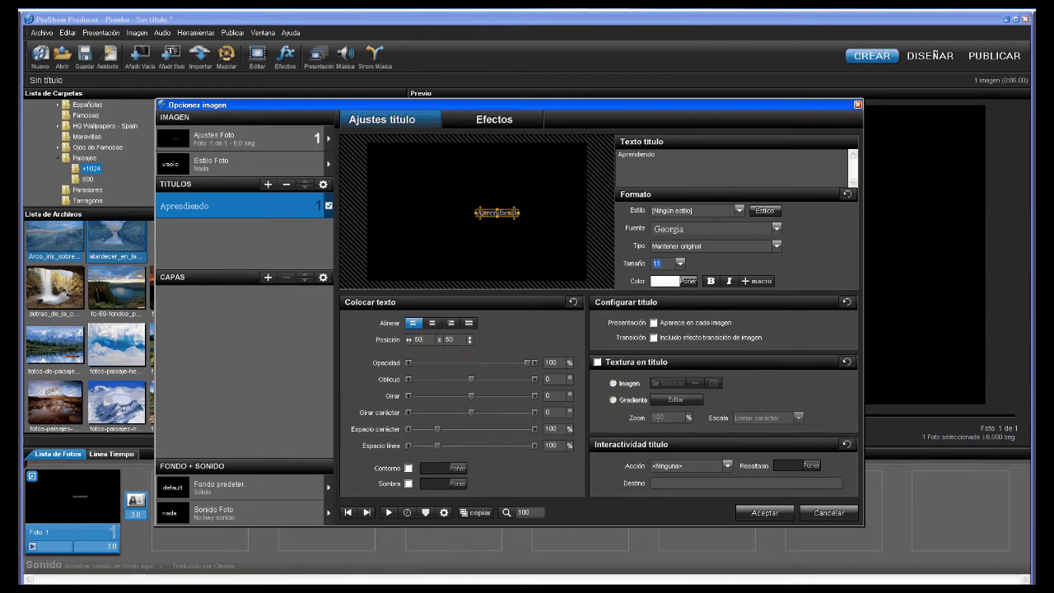
double_click(420, 339)
key(BackSpace)
text(0)
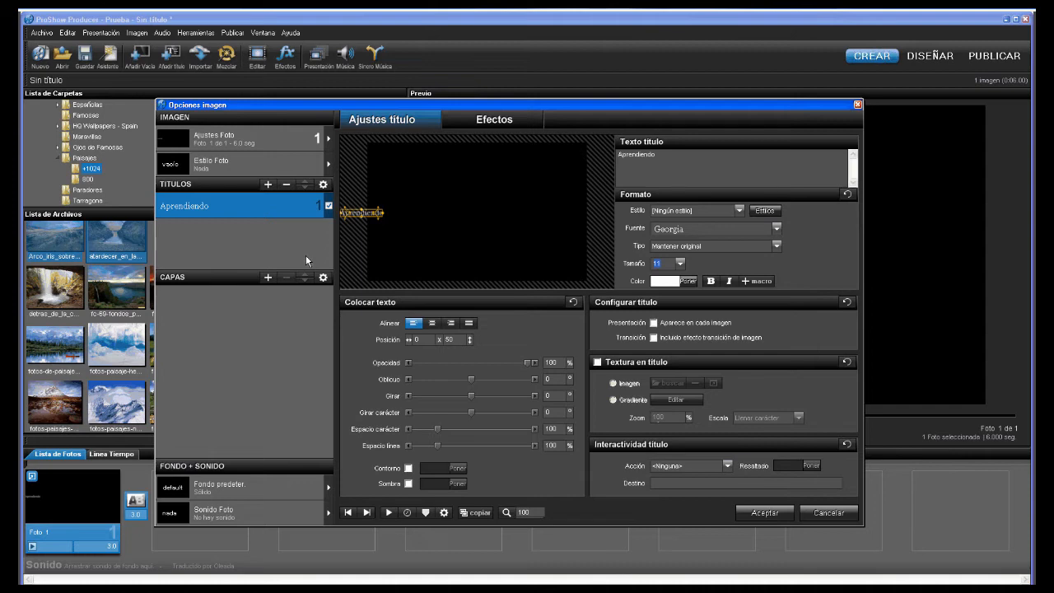
- Rotate the title to 90 and widen its letter spacing beyond 210
click(548, 411)
text(90)
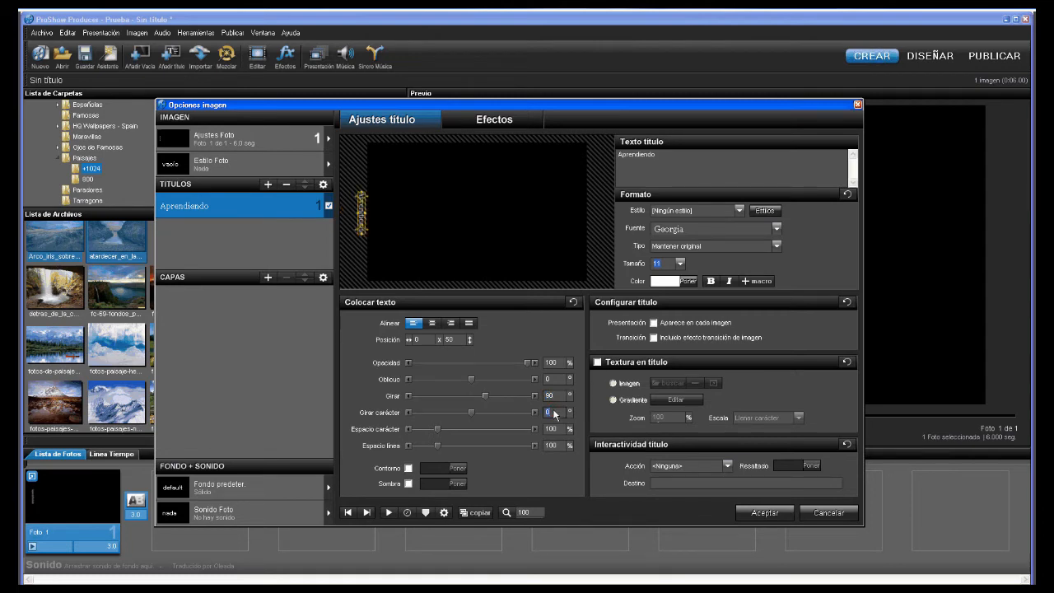
text(-90)
double_click(556, 428)
text(2)
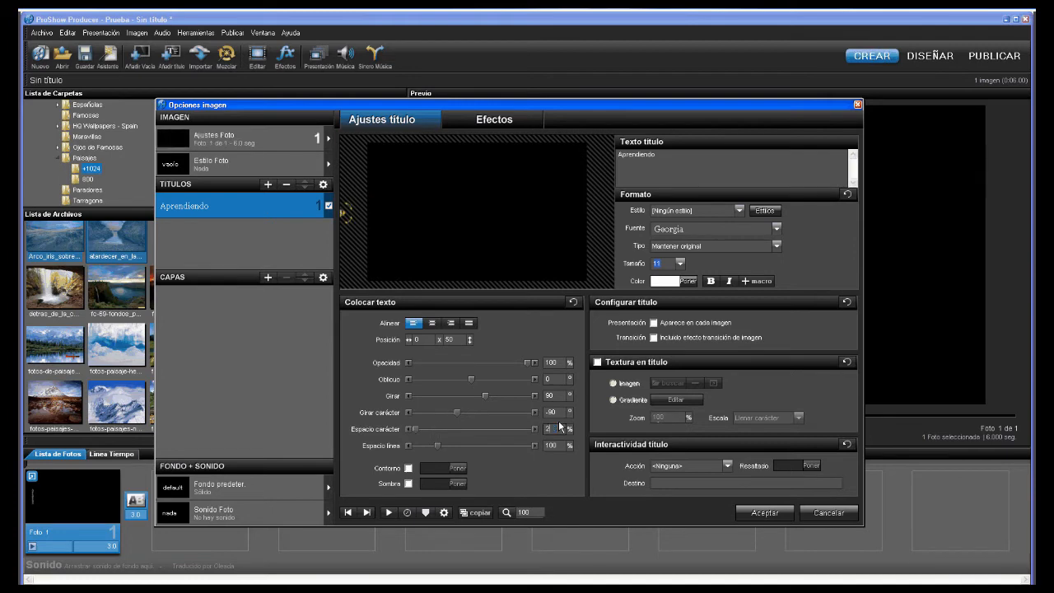
text(10)
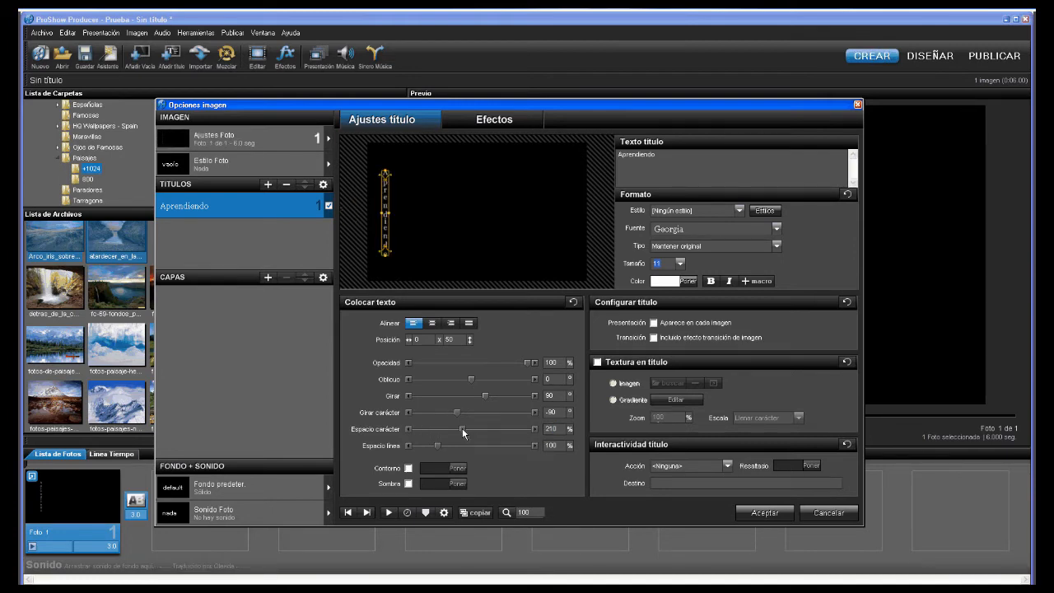
drag(462, 429, 488, 430)
- Set the character rotation toward -90 and tilt the whole title slightly
double_click(553, 412)
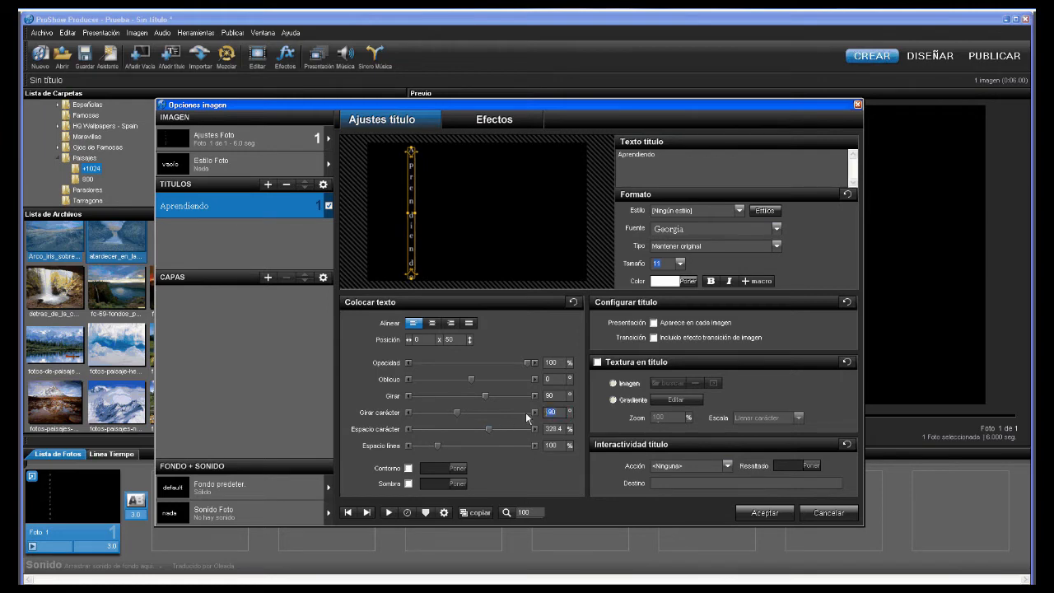
text(90)
key(ctrl+z)
drag(485, 396, 488, 395)
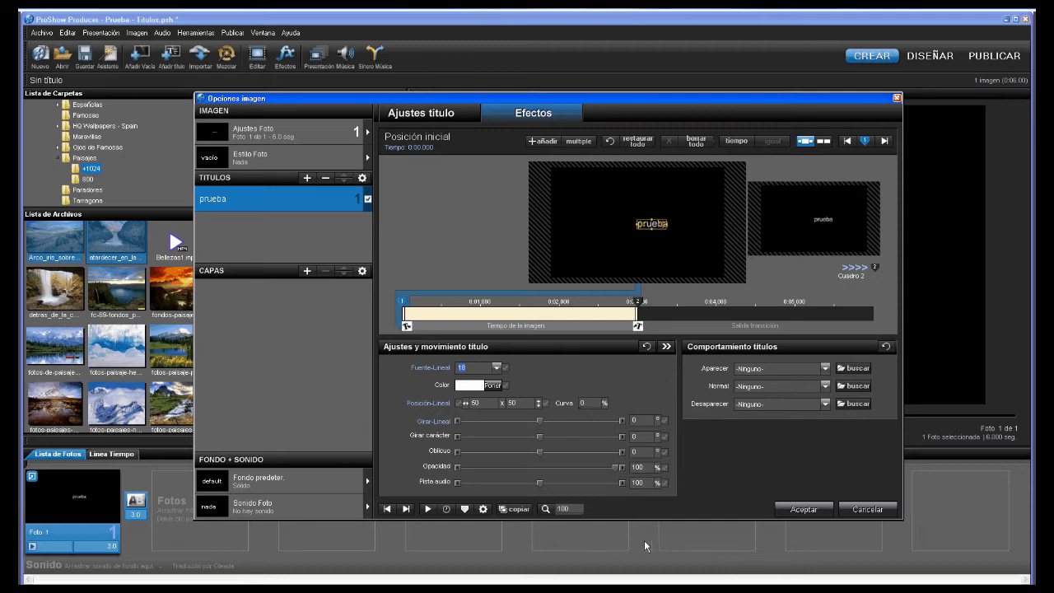
- Move the prueba title to the left and set its size to 72
scroll(616, 236, up, 7)
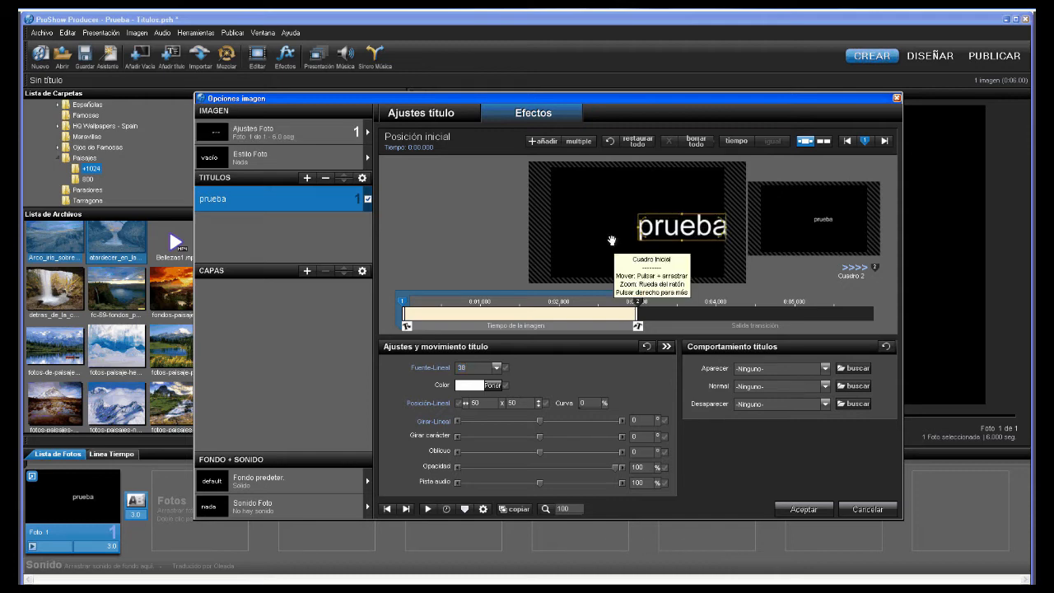
drag(688, 234, 622, 234)
scroll(628, 234, up, 3)
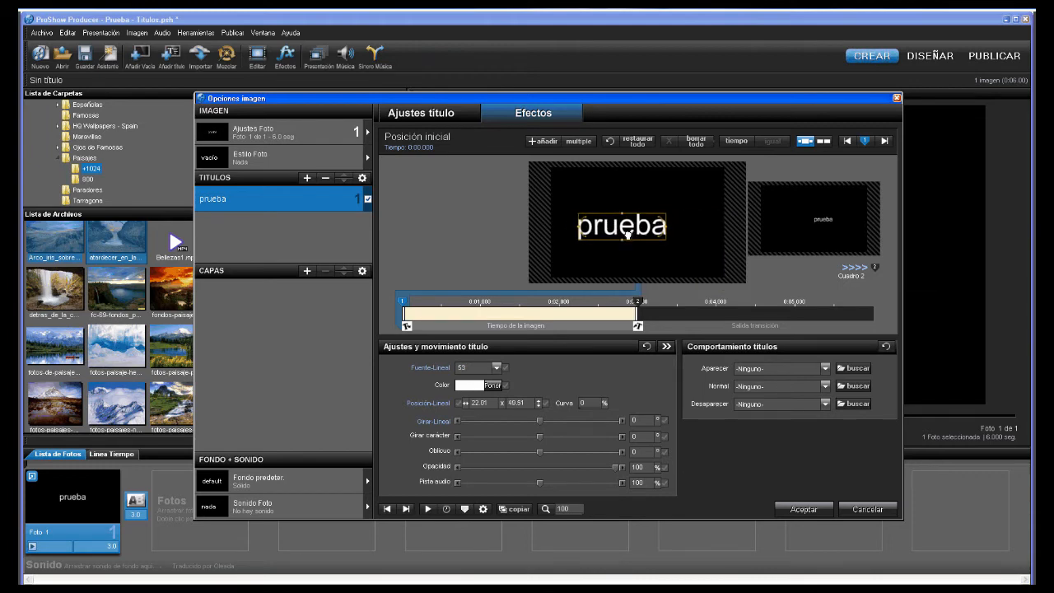
click(496, 367)
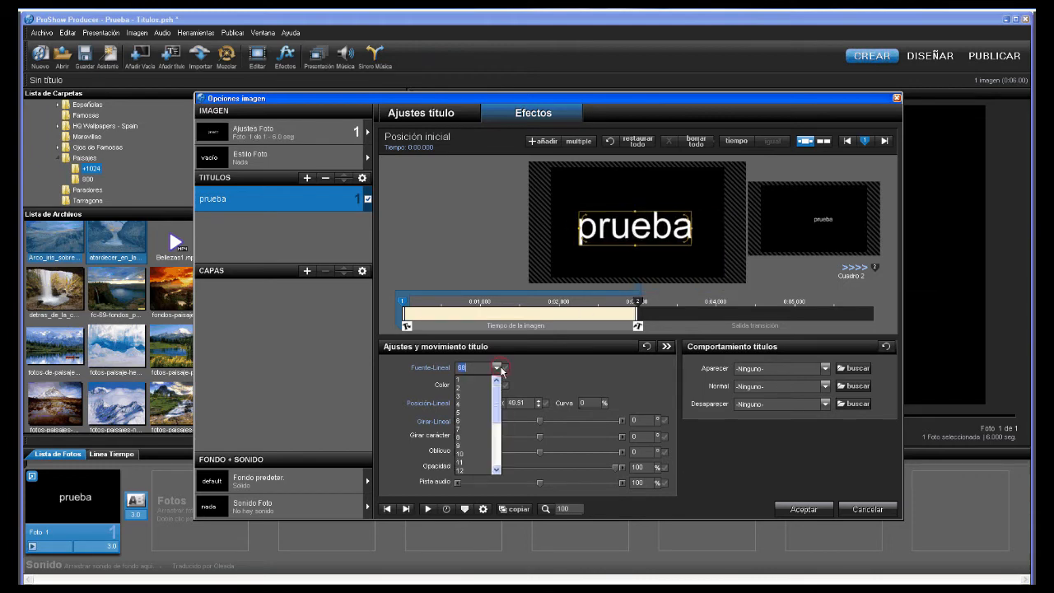
scroll(478, 428, down, 5)
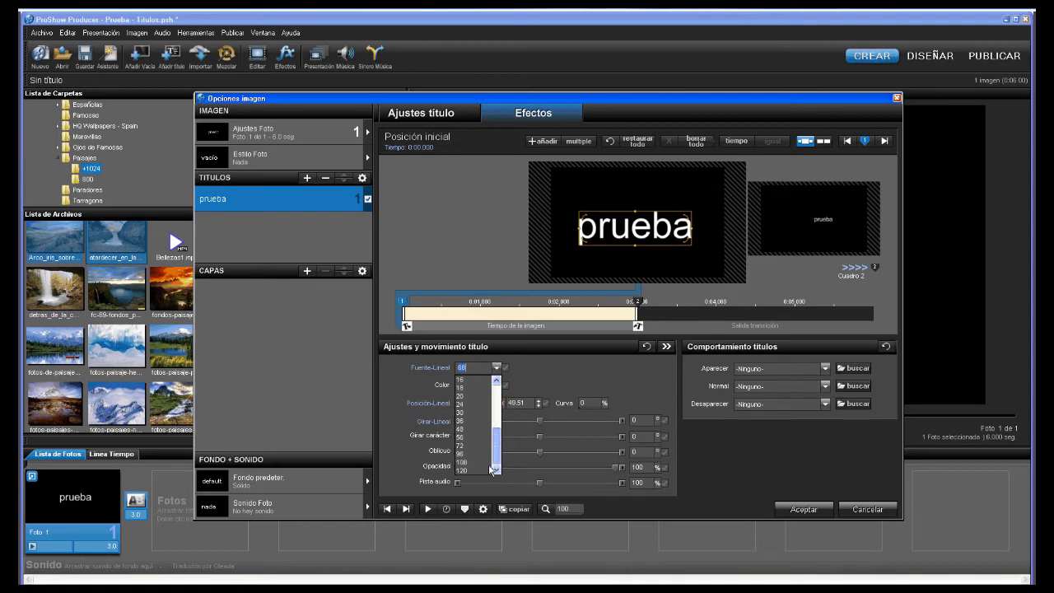
click(467, 446)
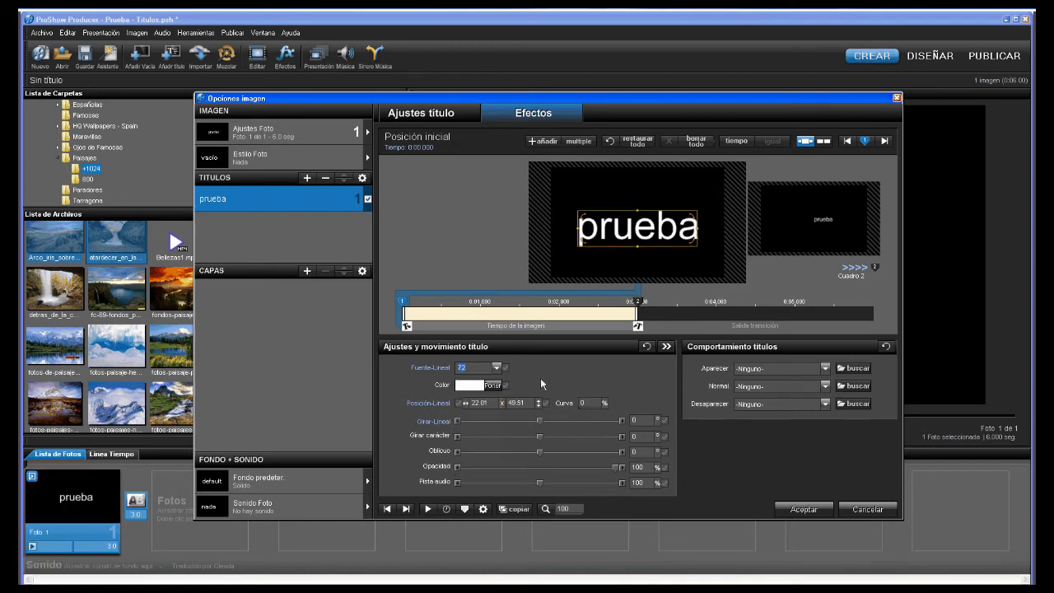
- Preview pink, green, yellow-green, magenta and cream title colours, then cancel to keep white
click(494, 387)
click(491, 429)
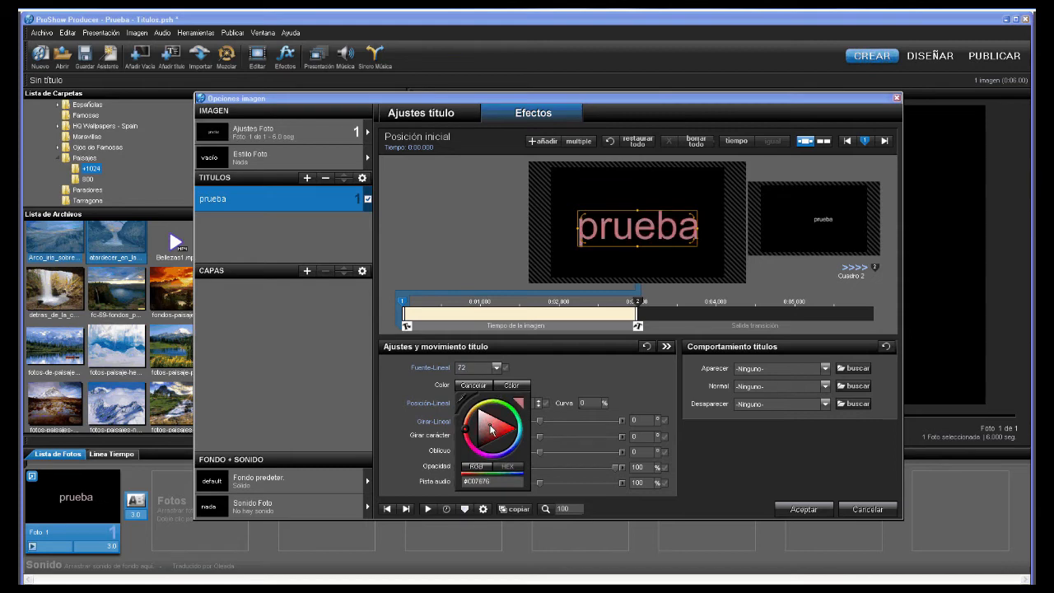
click(513, 416)
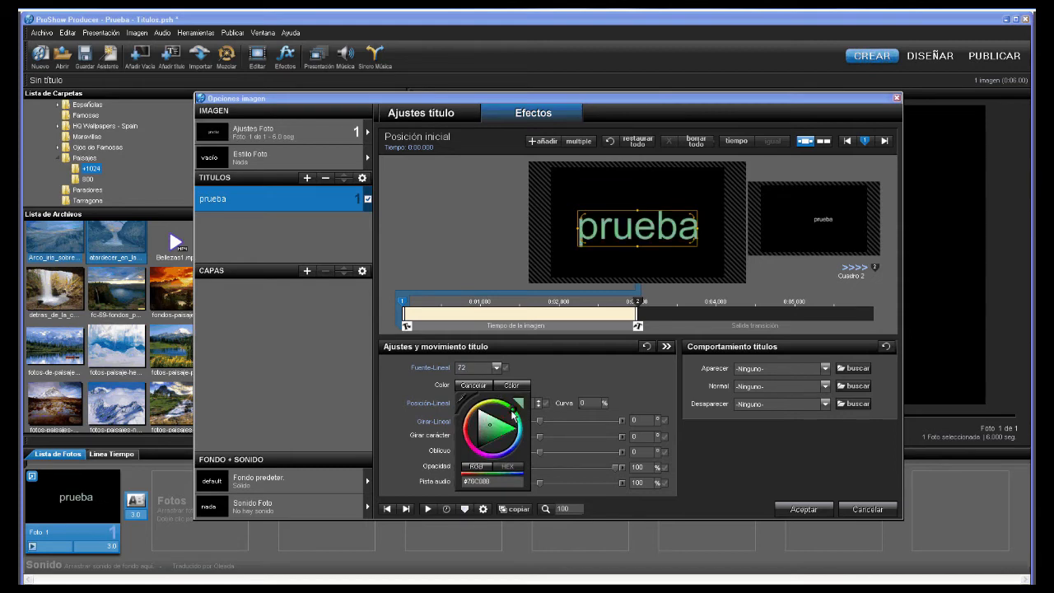
click(483, 407)
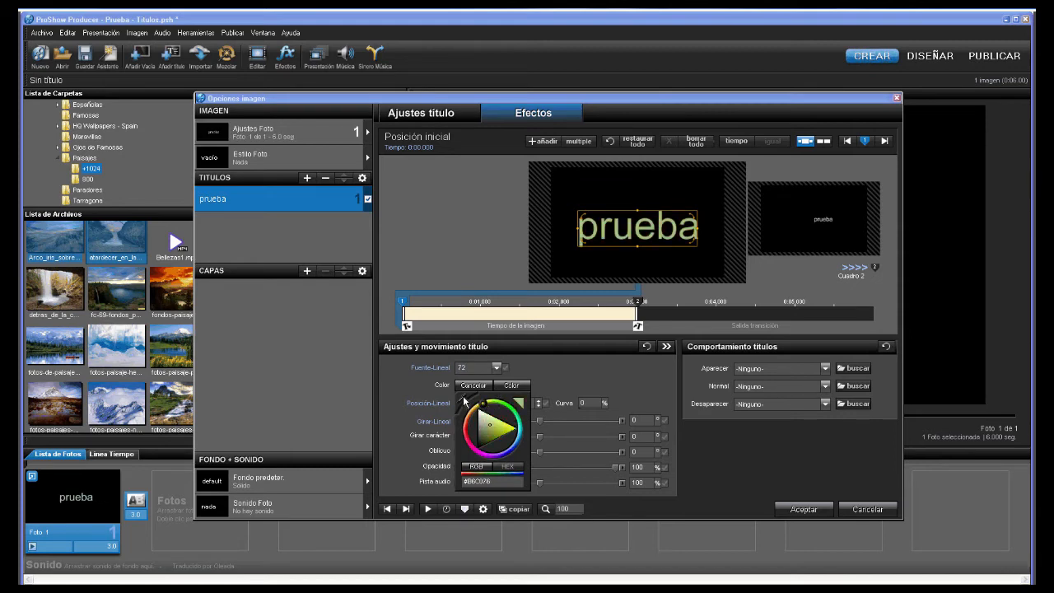
click(465, 406)
click(609, 311)
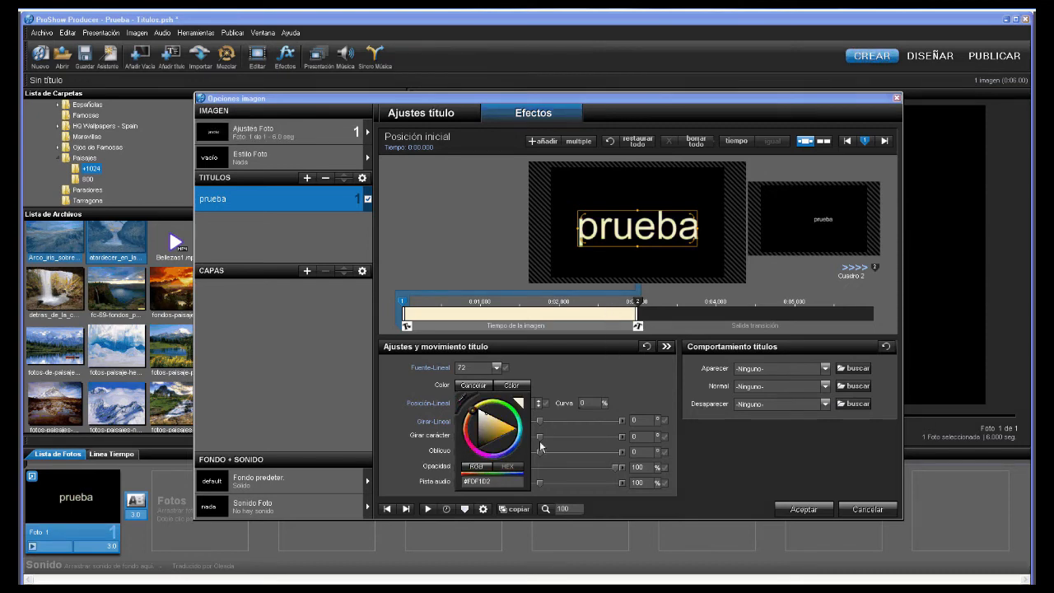
click(476, 385)
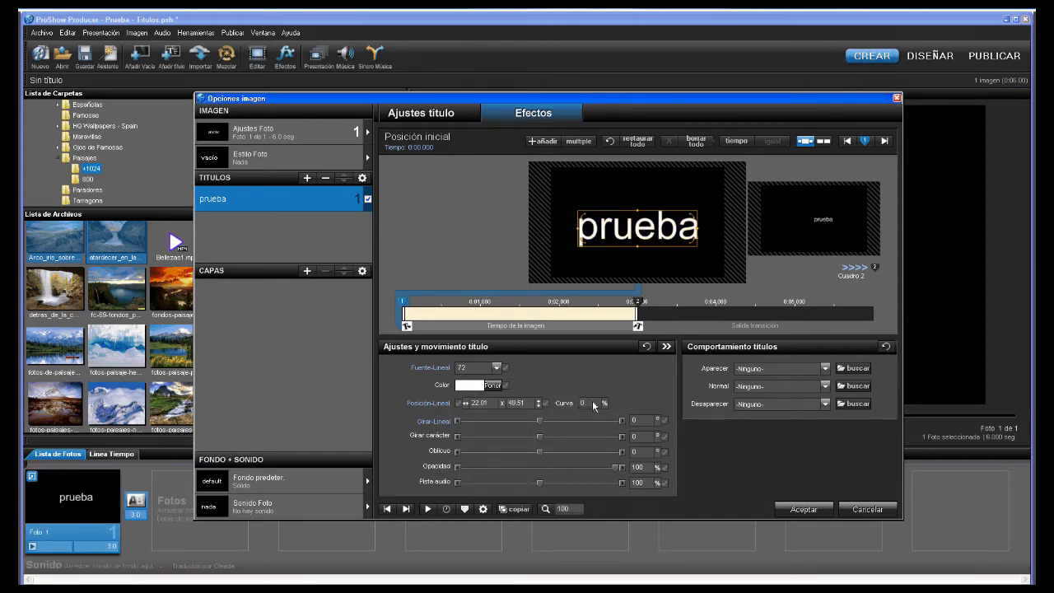
- Centre the prueba title at position X 50, Y 50
double_click(481, 403)
text(50)
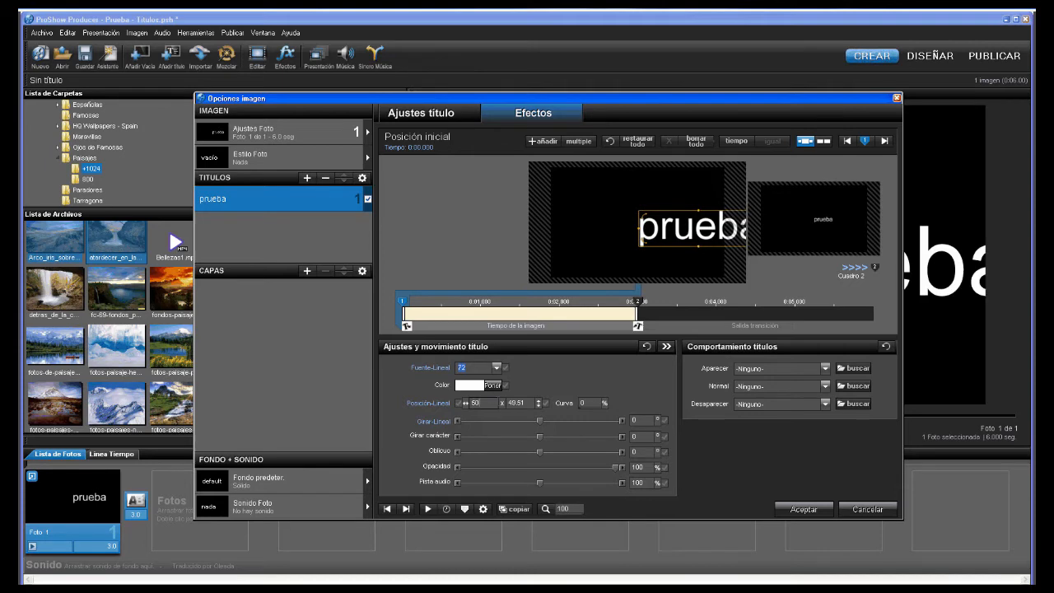
double_click(519, 403)
text(50)
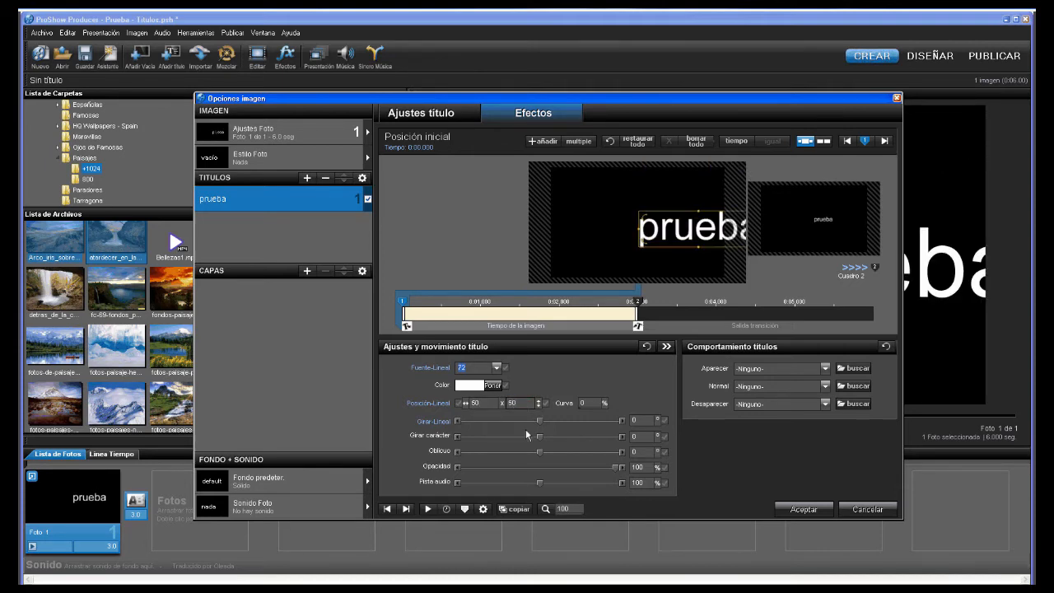
- Try the curve, rotation, opacity and tracking sliders, then reset the title's motion settings to defaults
key(Tab)
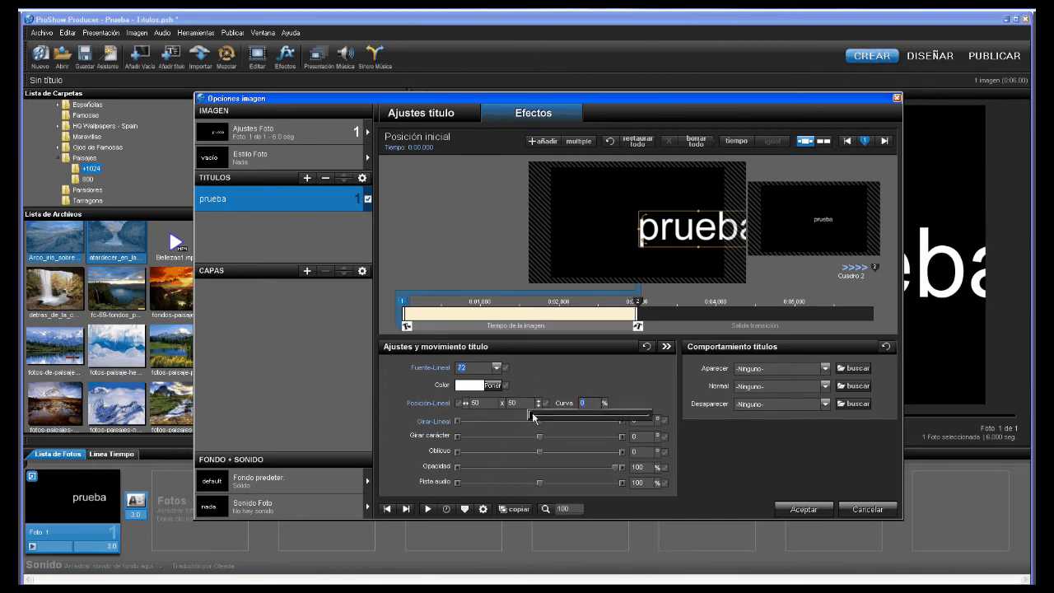
drag(530, 414, 550, 414)
drag(636, 420, 517, 405)
click(564, 364)
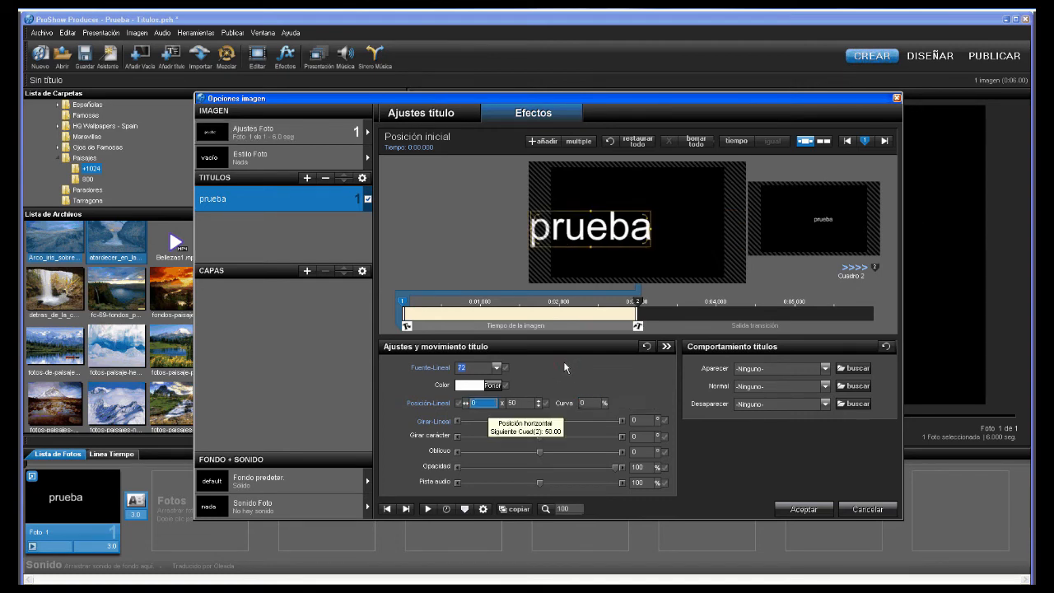
drag(540, 428, 536, 452)
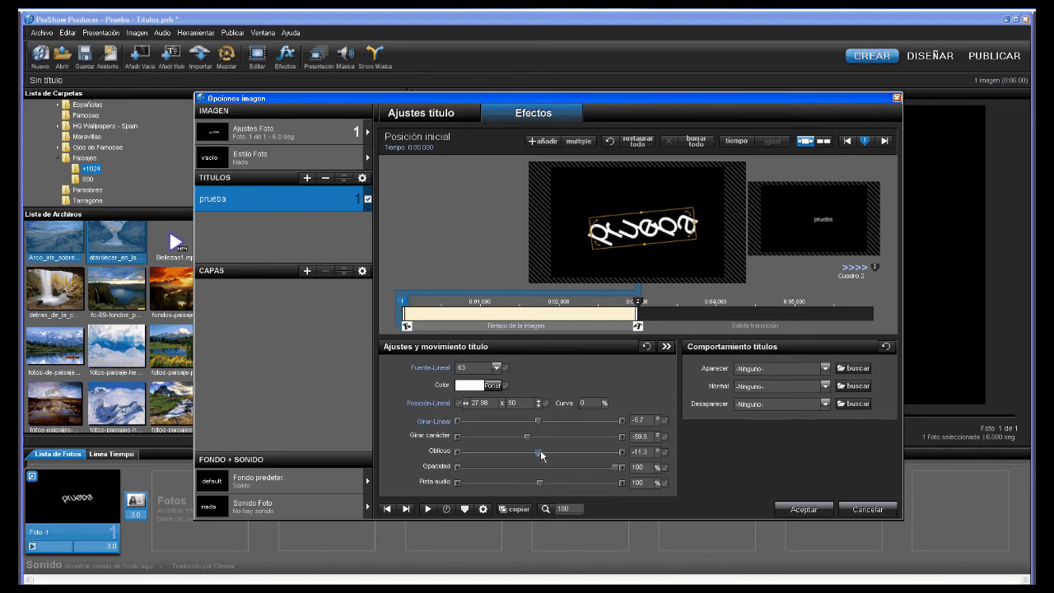
mouse_move(613, 467)
mouse_down()
mouse_move(508, 471)
mouse_move(613, 467)
mouse_up()
mouse_move(539, 484)
mouse_down()
mouse_move(615, 483)
mouse_move(528, 484)
mouse_move(555, 484)
mouse_up()
double_click(642, 483)
click(647, 347)
click(647, 346)
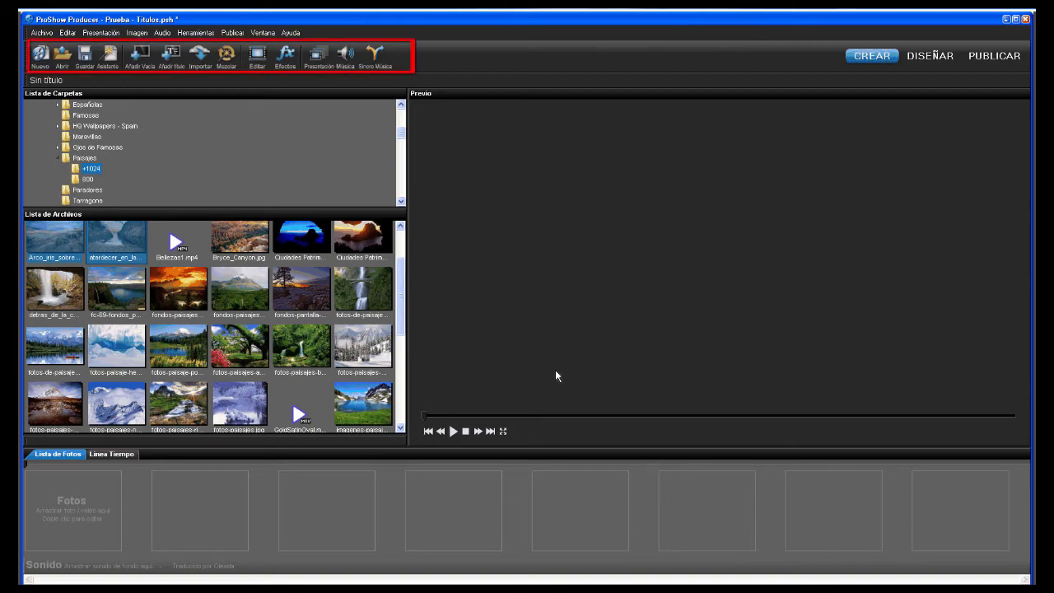
- Add a new slide with a blank title using Añadir título
click(171, 56)
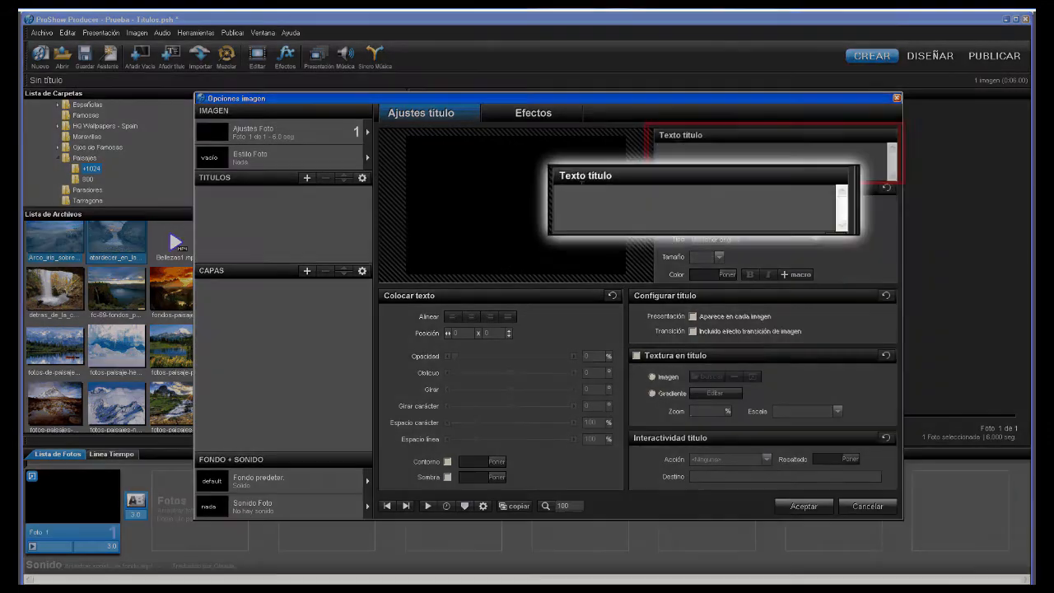
- Enter 'diapositiva' as the title text and set its font to Impact
click(677, 144)
text(di)
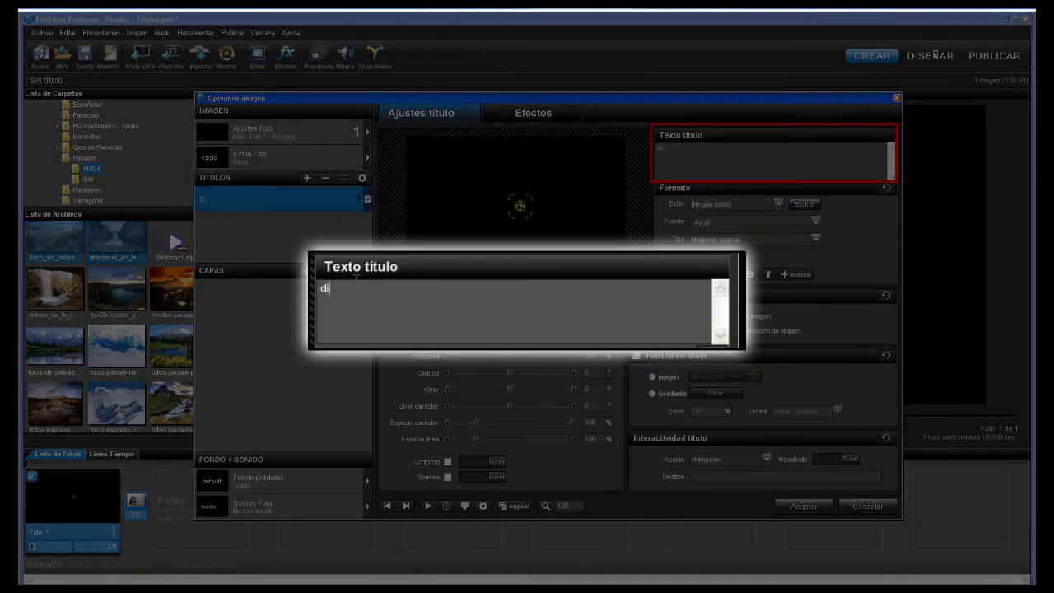
text(aposi)
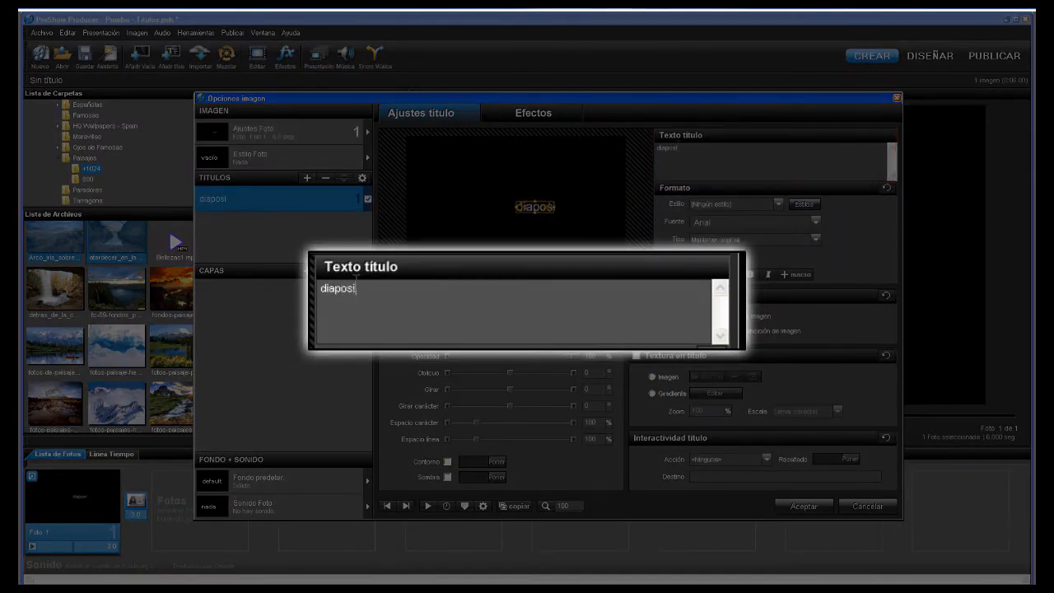
text(tiva)
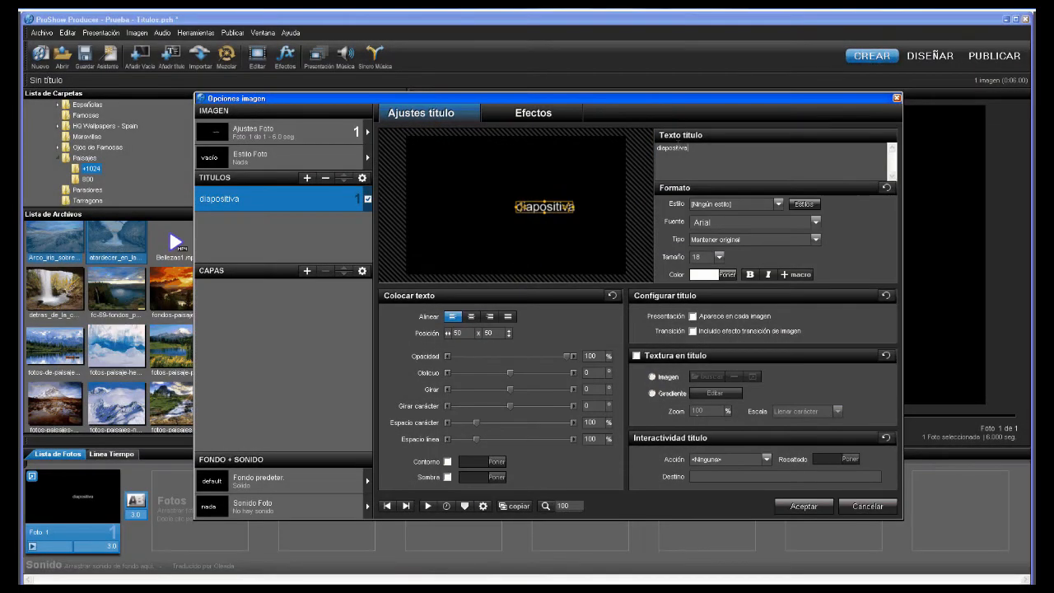
click(815, 220)
scroll(815, 293, down, 10)
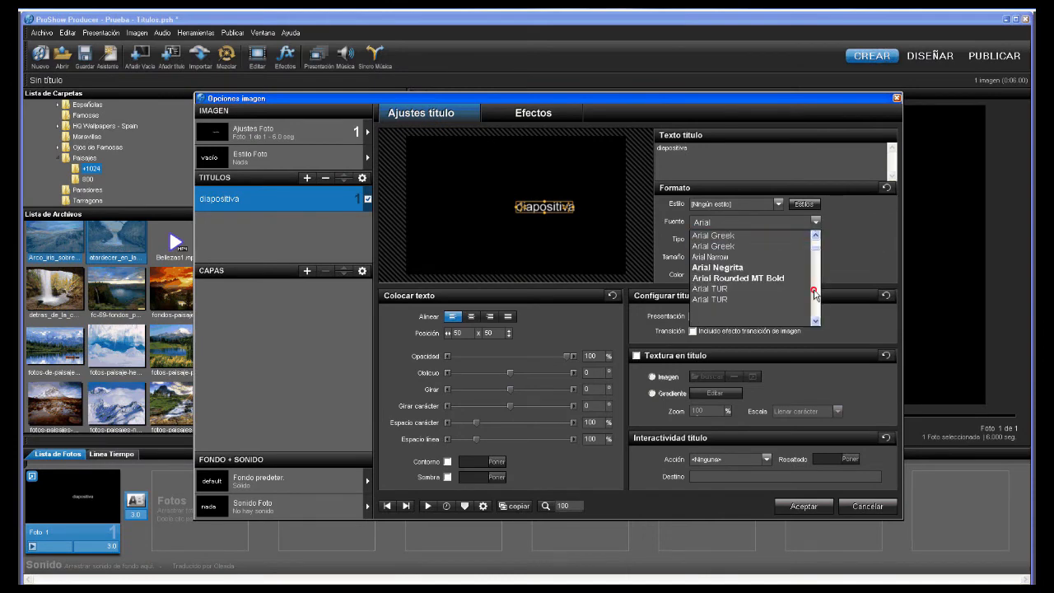
scroll(815, 293, down, 3)
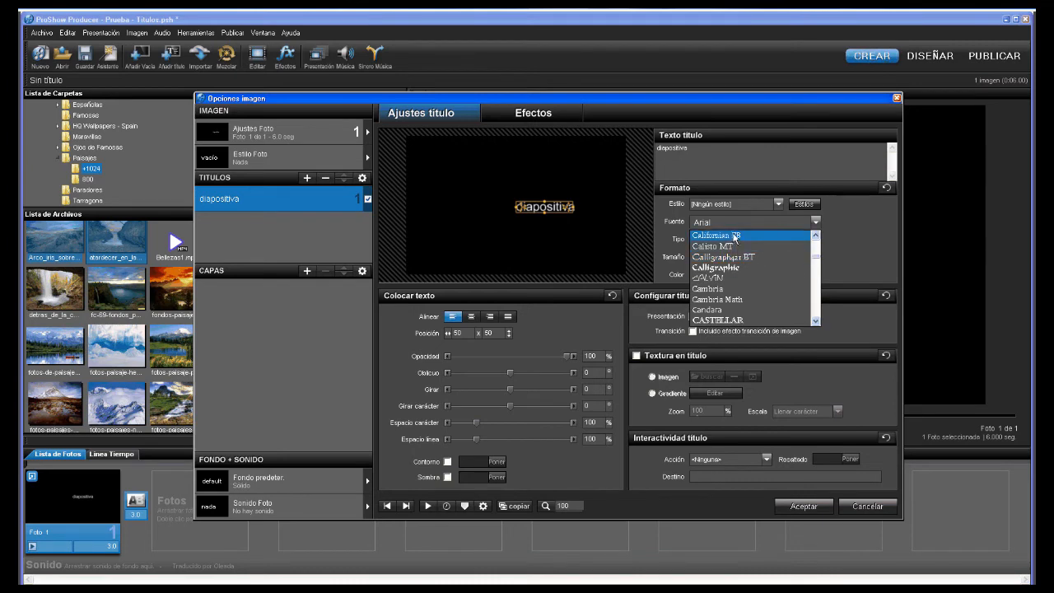
click(731, 224)
key(i)
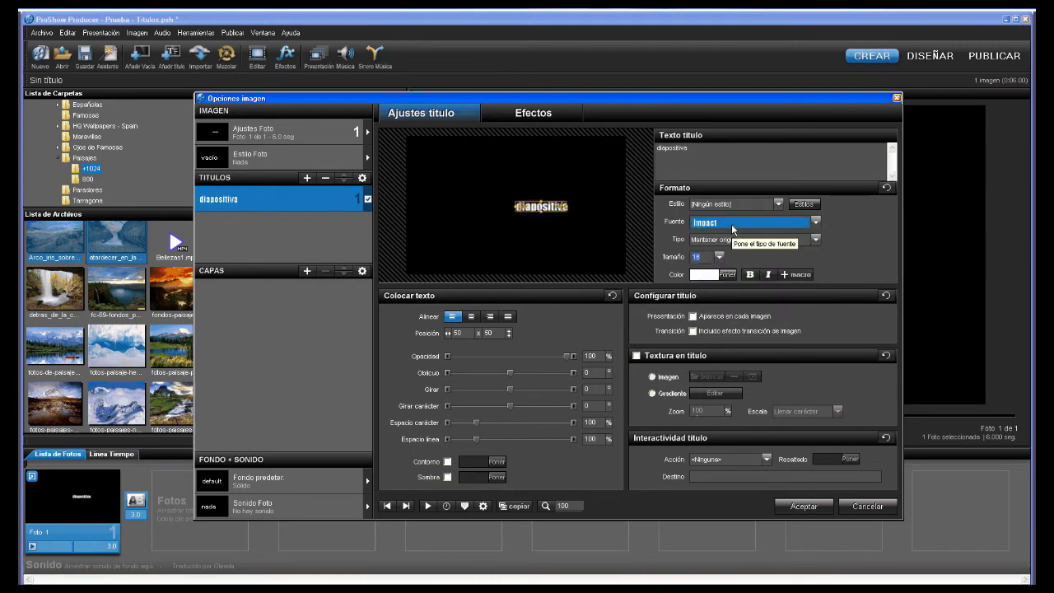
- Make the diapositiva title bold, size 48 and centre-aligned, then show its Efectos settings
click(749, 275)
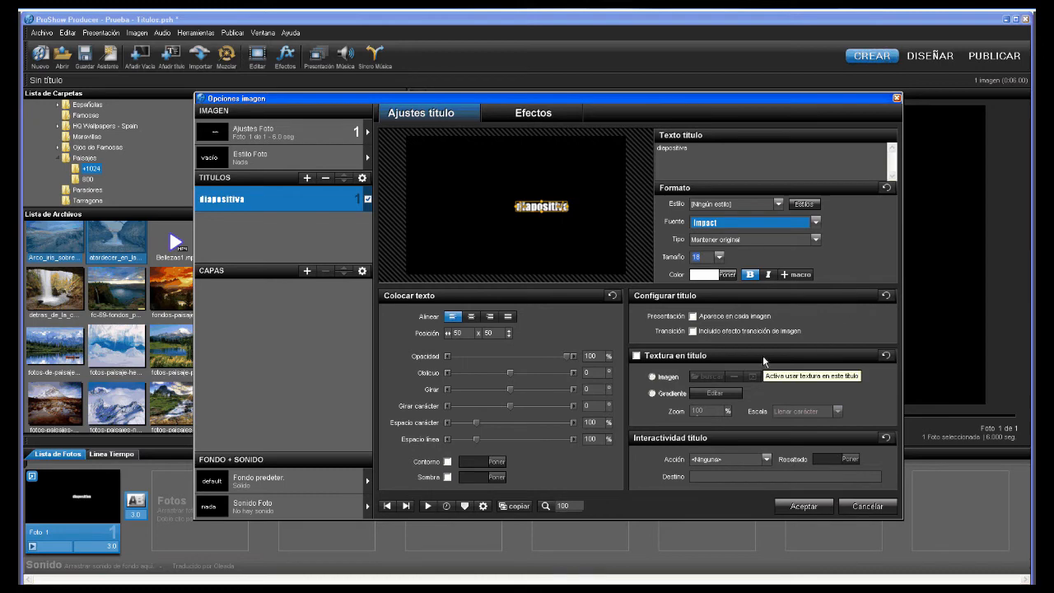
click(721, 257)
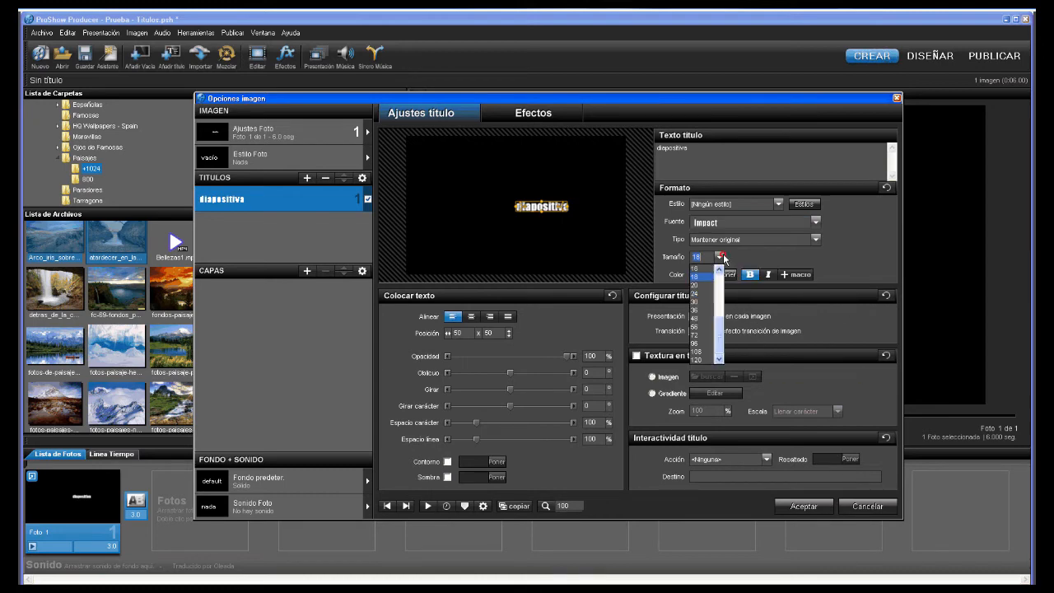
click(702, 319)
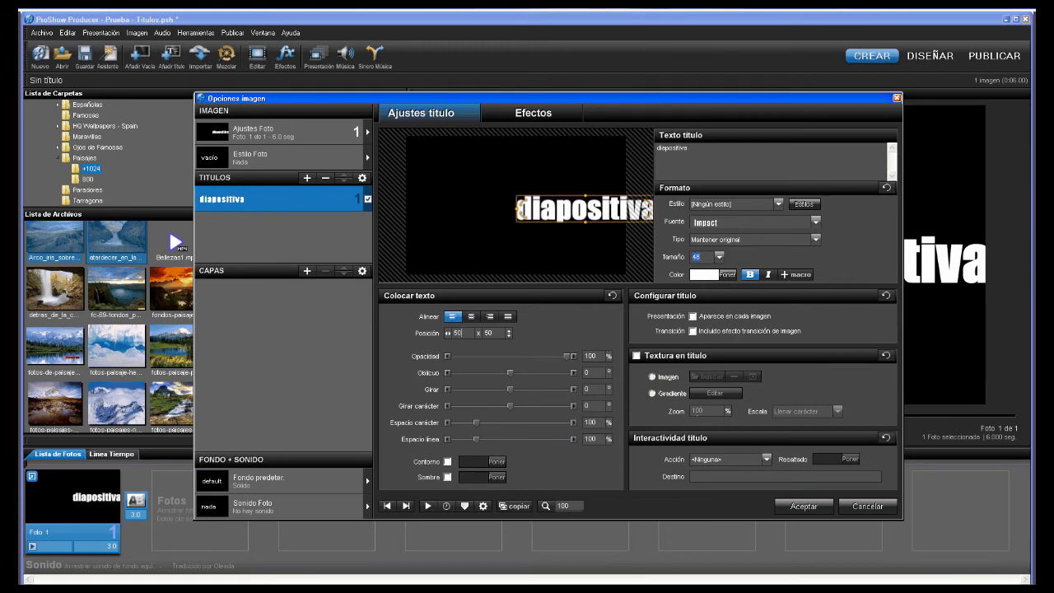
click(470, 316)
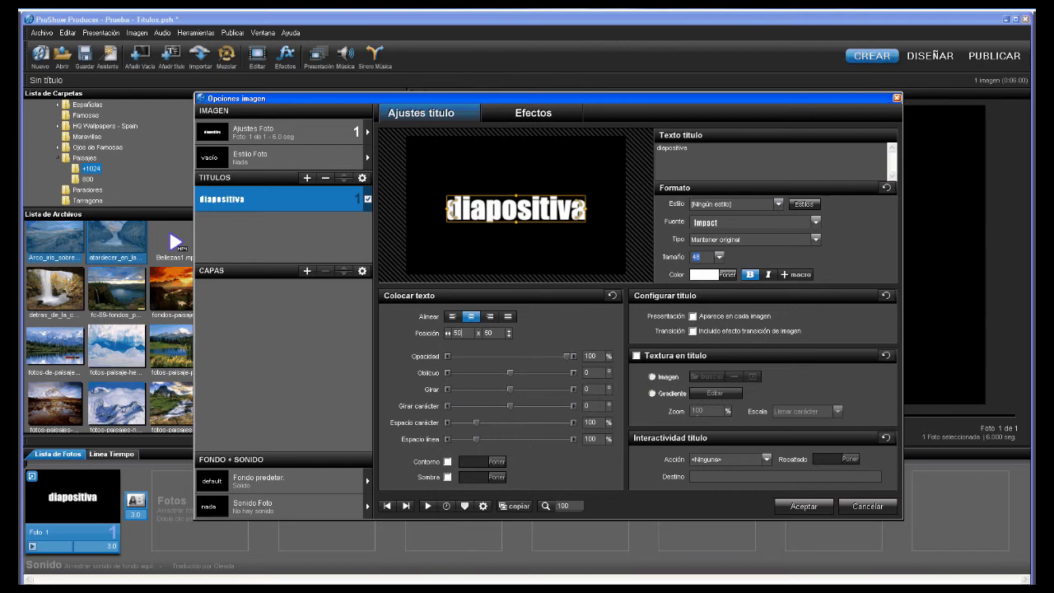
click(542, 114)
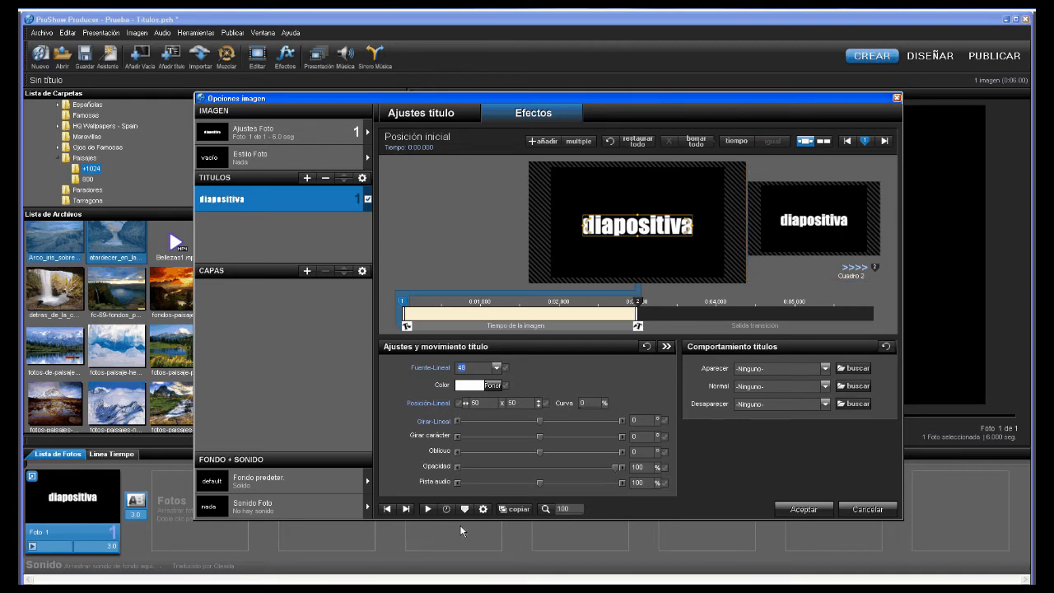
- Switch the diapositiva title to its final-position keyframe (Cuadro 2) at 0:03
click(797, 226)
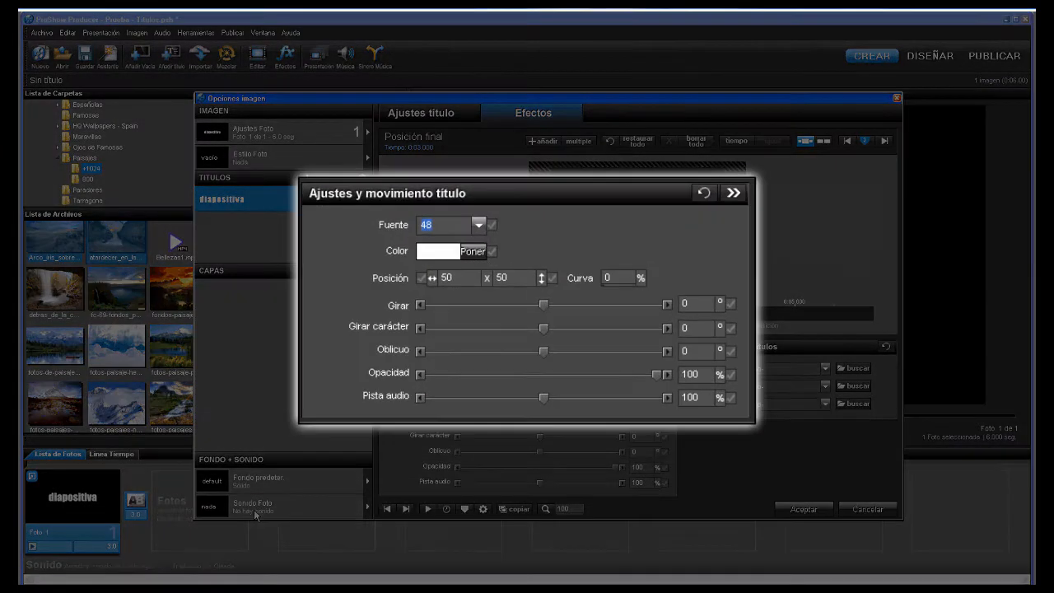
- Give the title's end position size 200 and red colour, then preview the animation
click(478, 226)
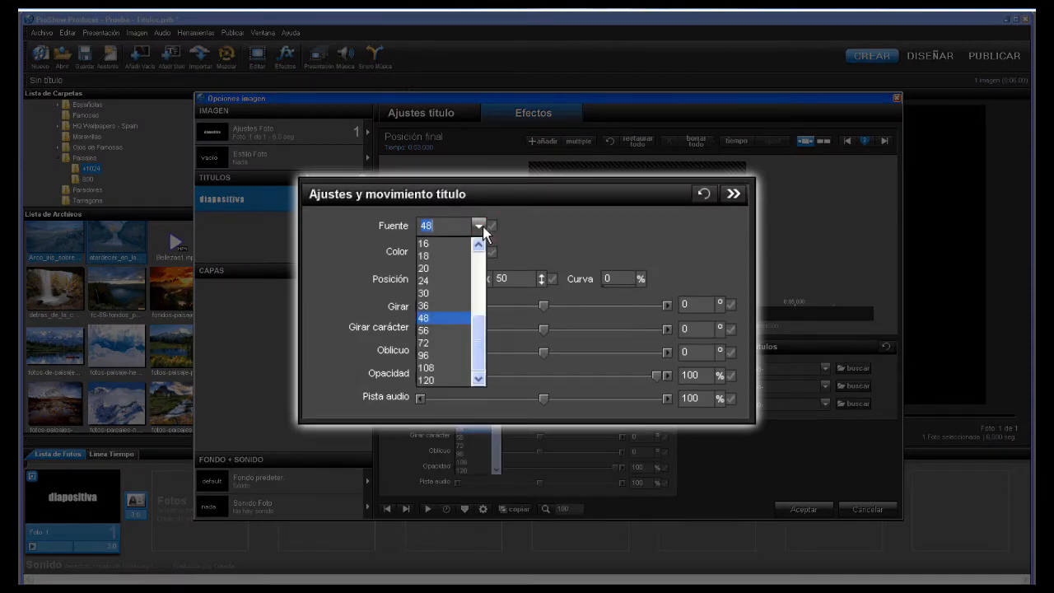
click(453, 241)
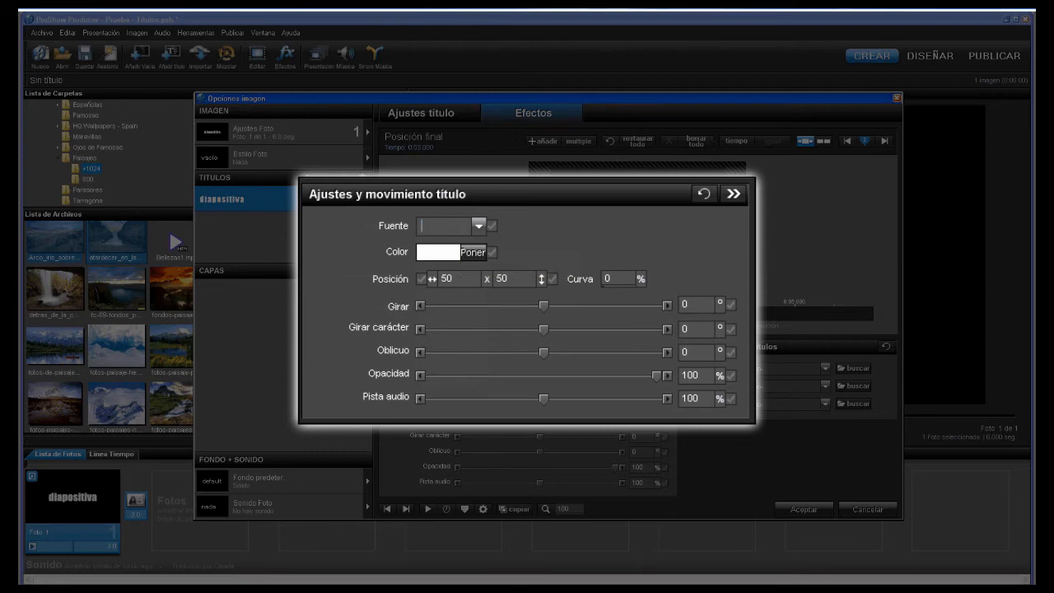
text(200)
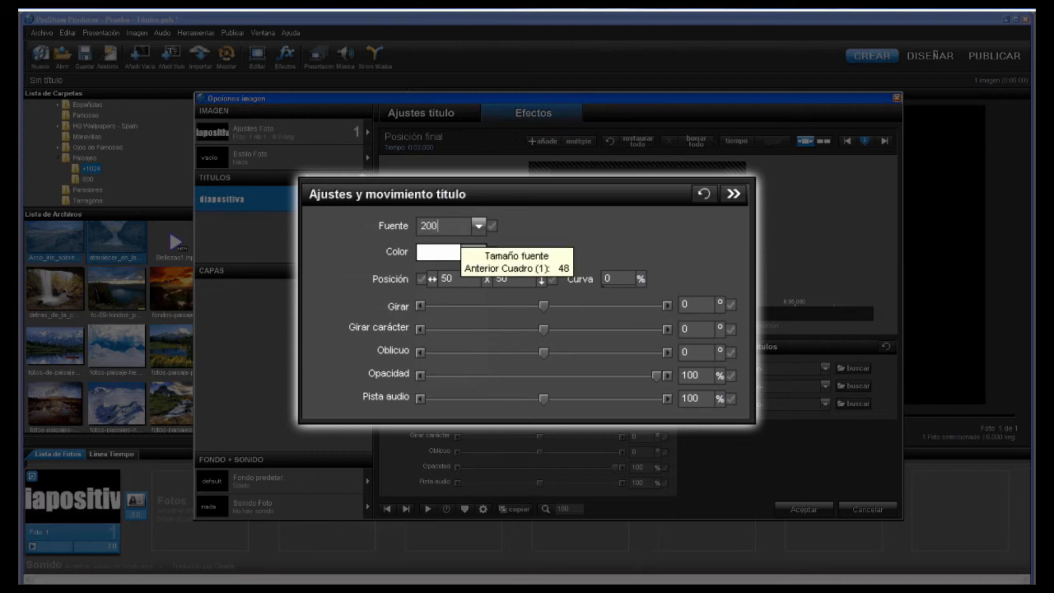
click(477, 254)
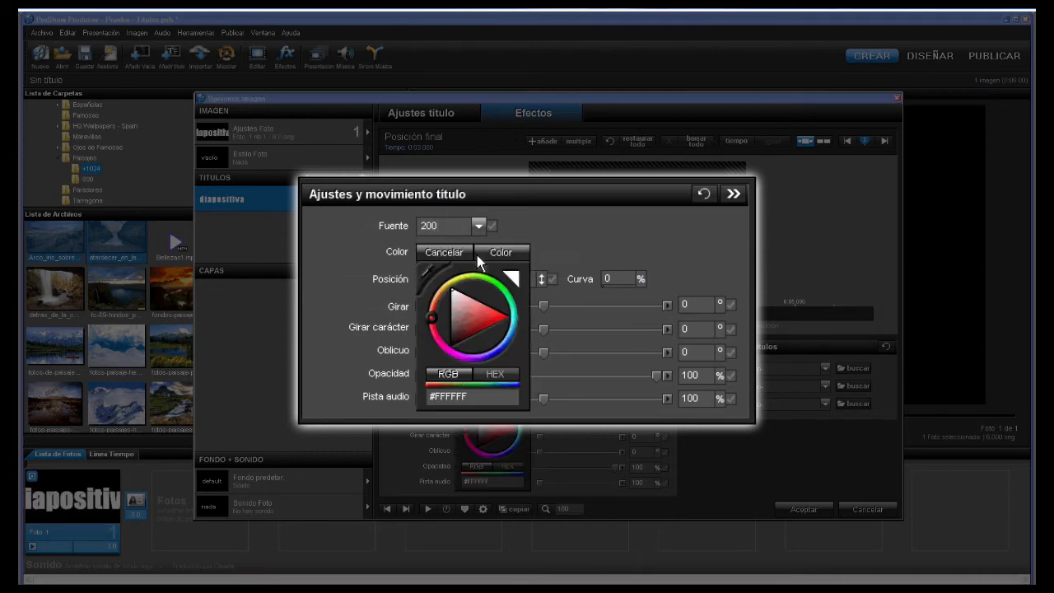
double_click(434, 391)
text(red)
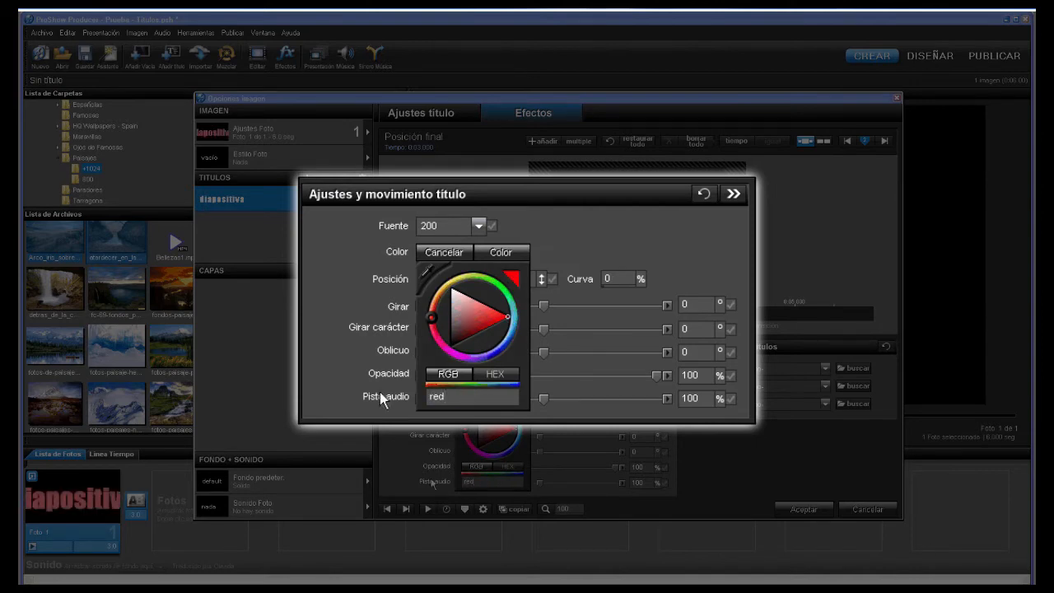
click(500, 252)
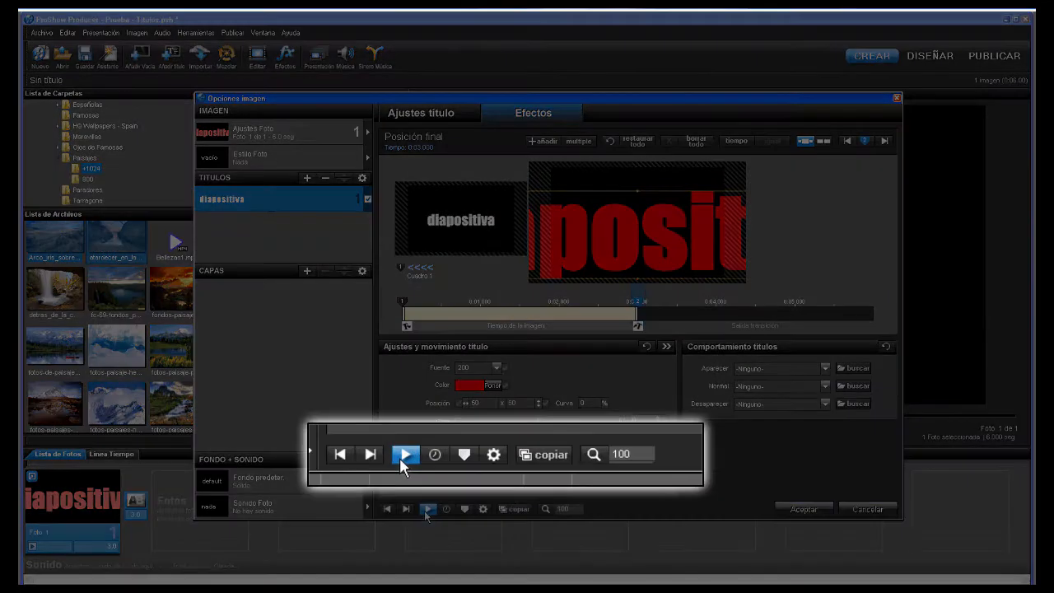
click(427, 508)
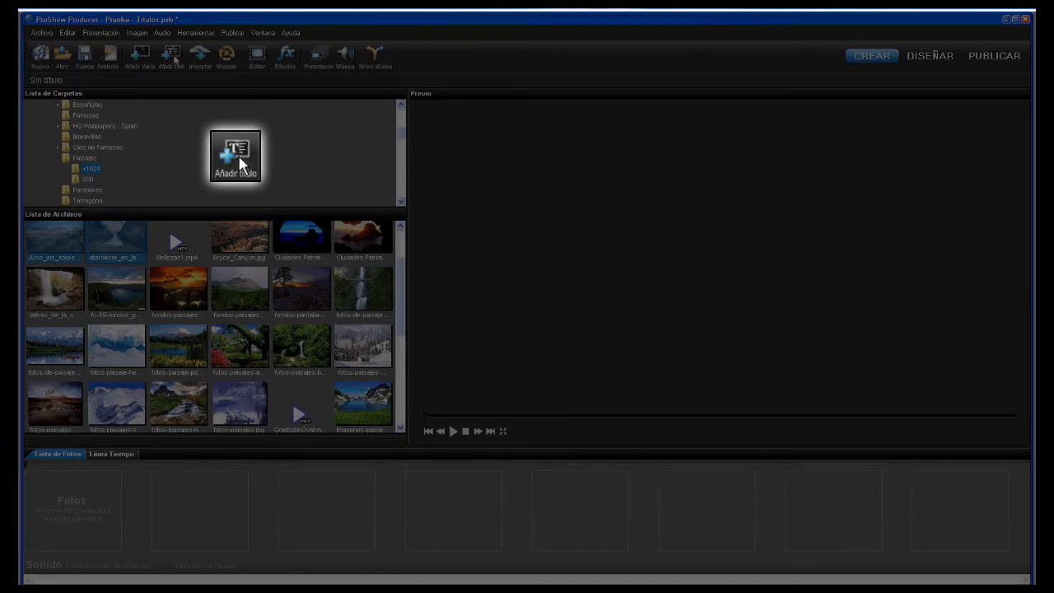
- Add a new slide titled 'prueba' with the formatting reset to defaults
click(172, 58)
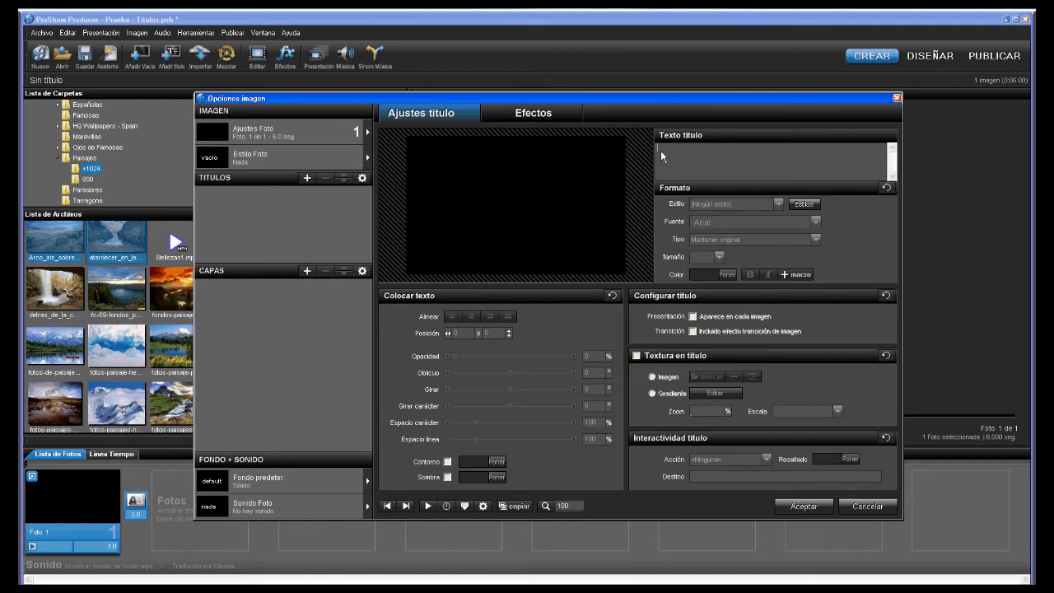
text(prueb)
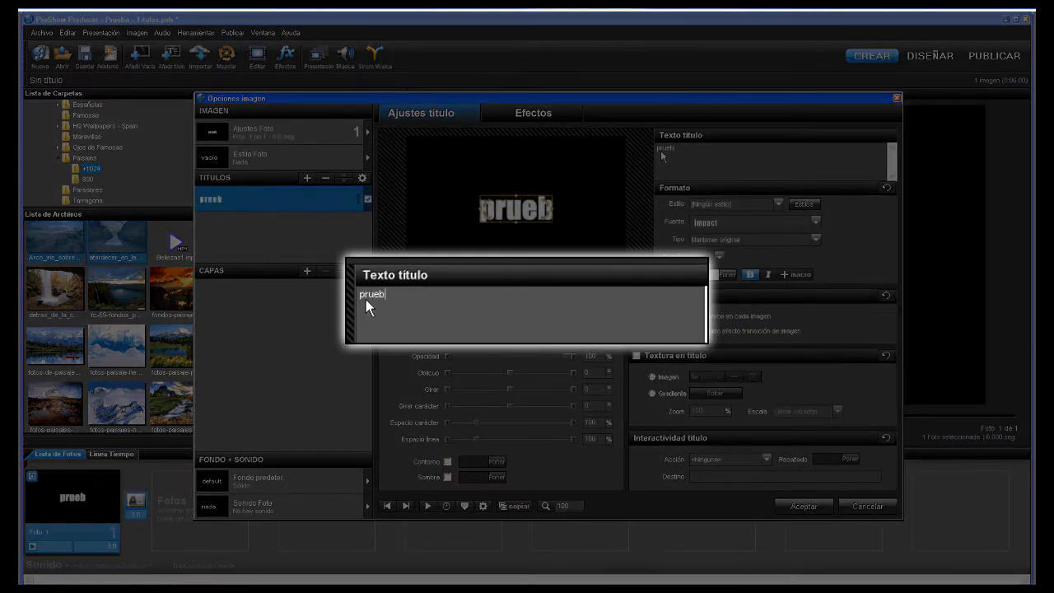
text(a)
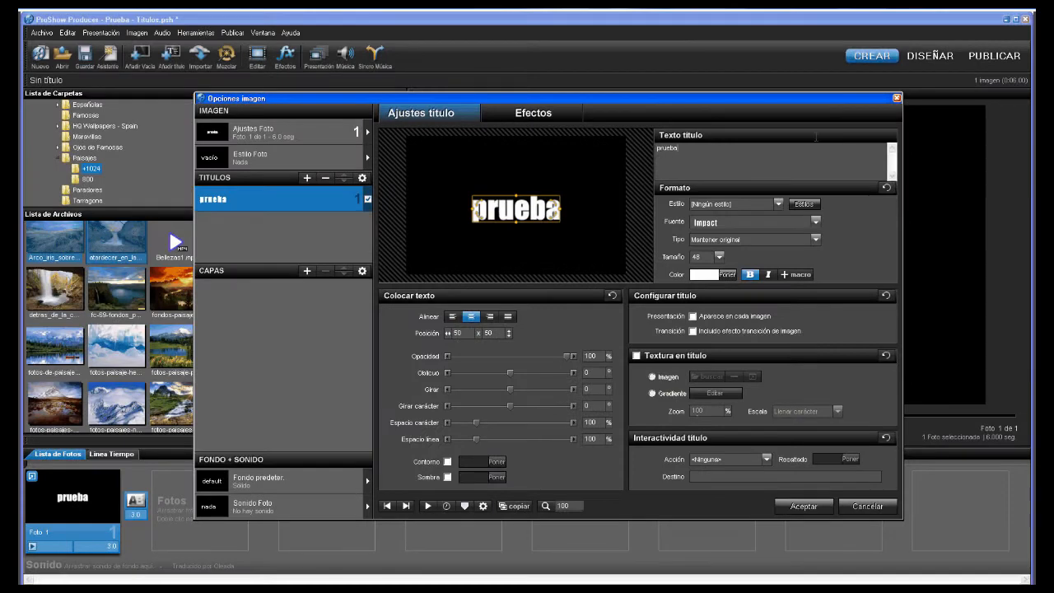
click(886, 187)
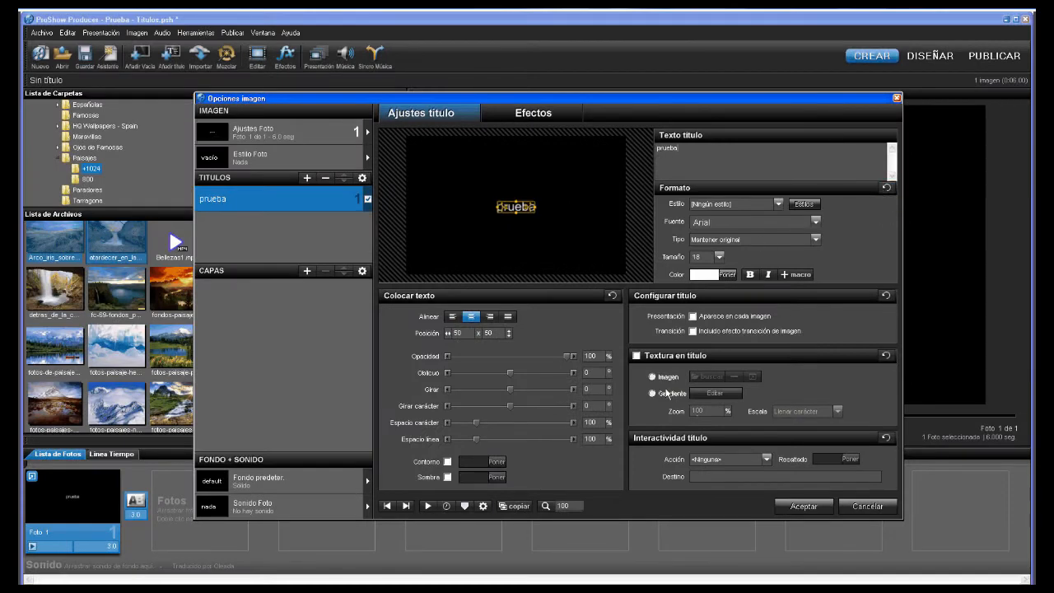
- Try 0-fondos-pantalla-paisajes-1024.jpg as the title's texture image, then turn the texture off
click(635, 355)
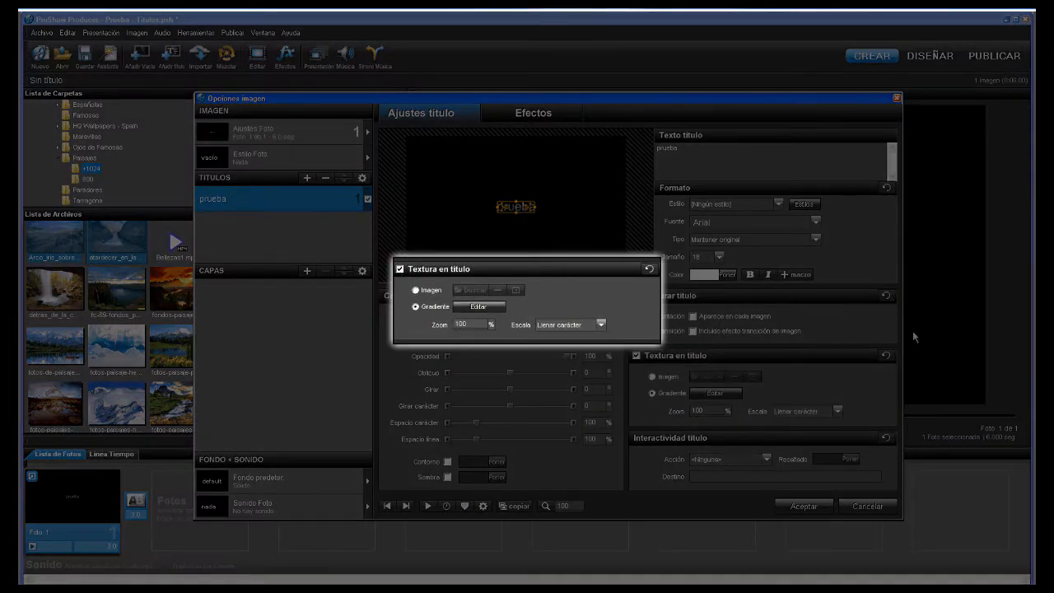
click(652, 376)
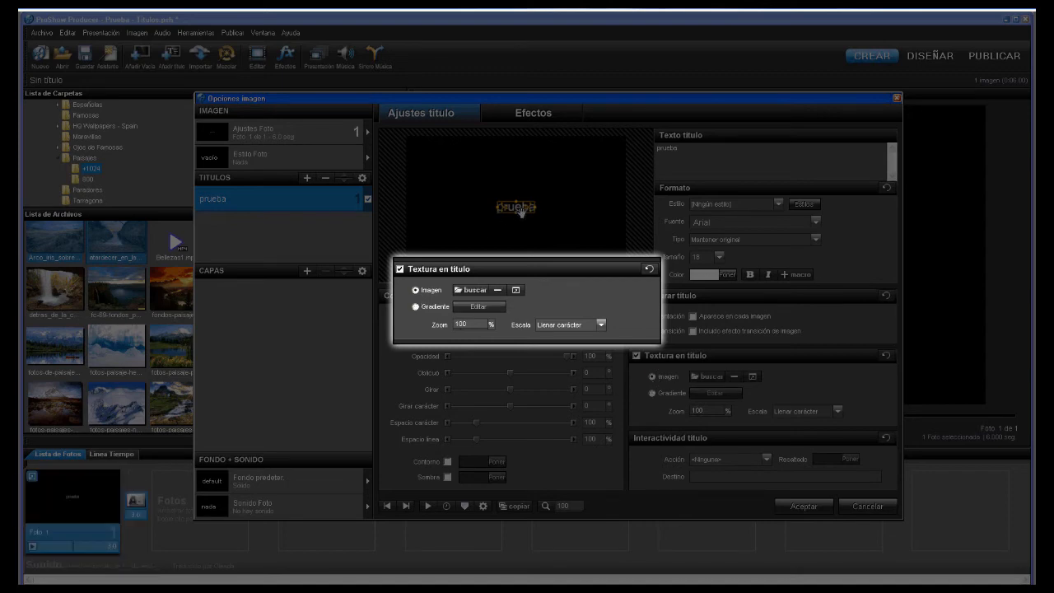
scroll(520, 211, up, 10)
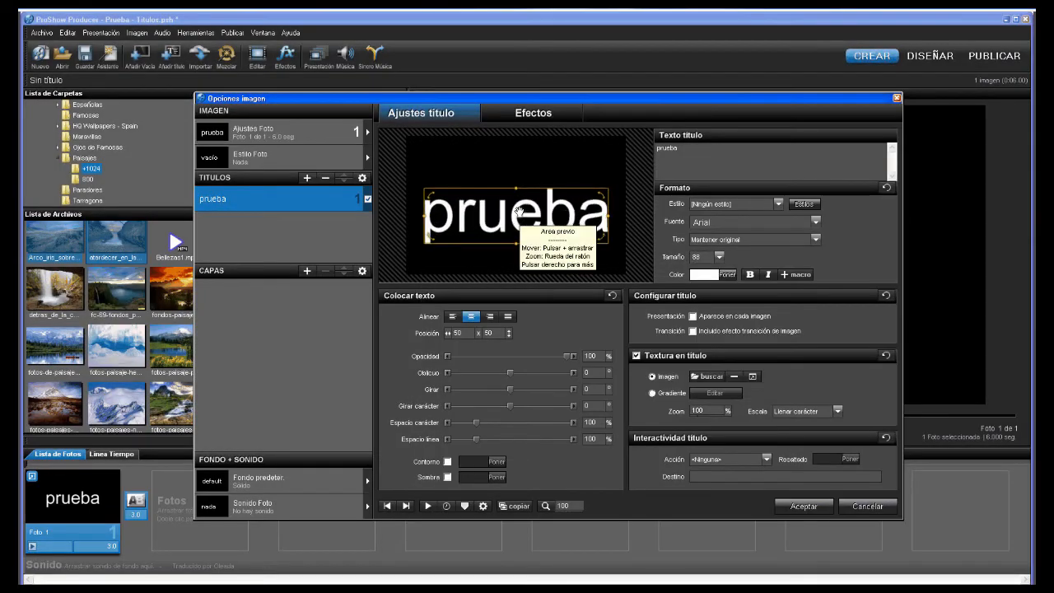
scroll(519, 210, up, 5)
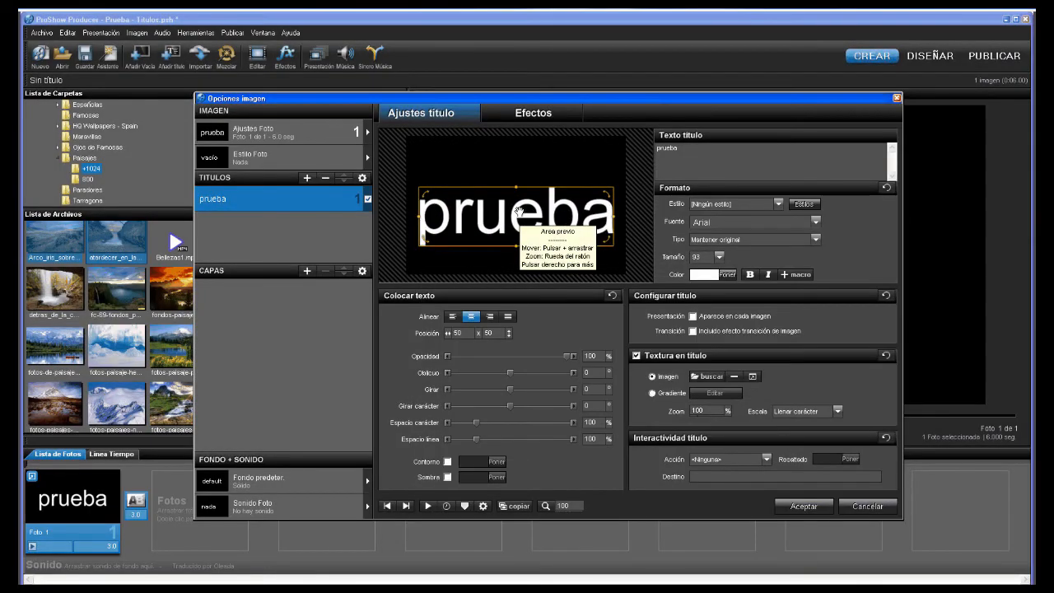
click(705, 376)
click(724, 385)
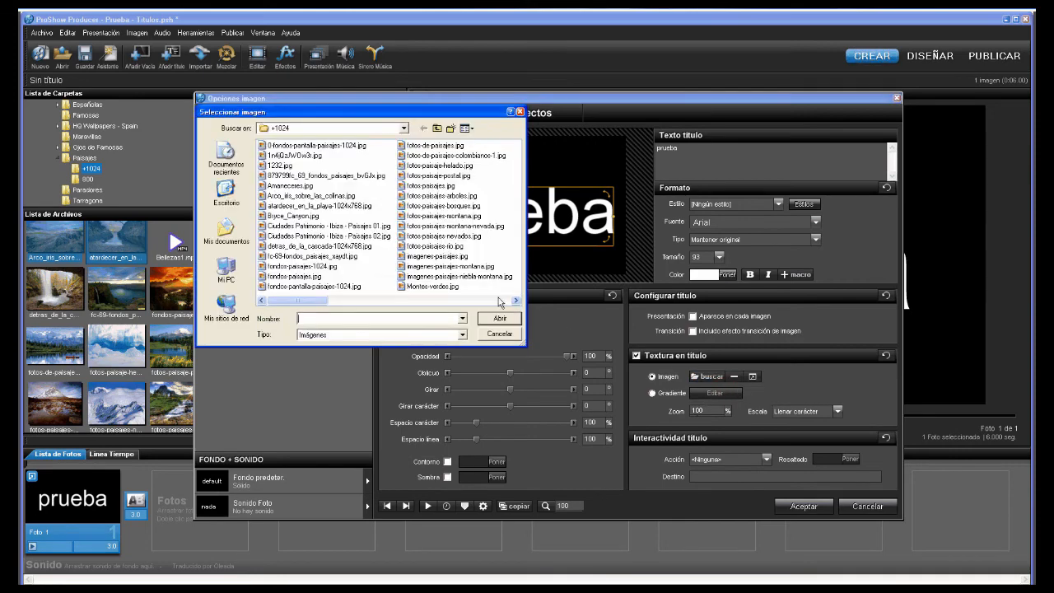
double_click(280, 145)
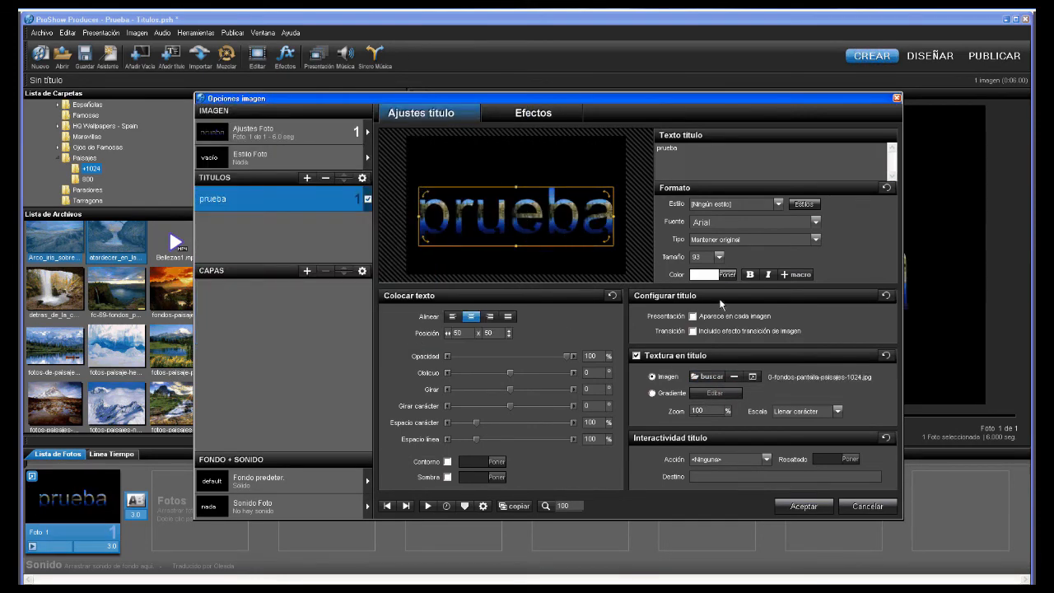
click(749, 274)
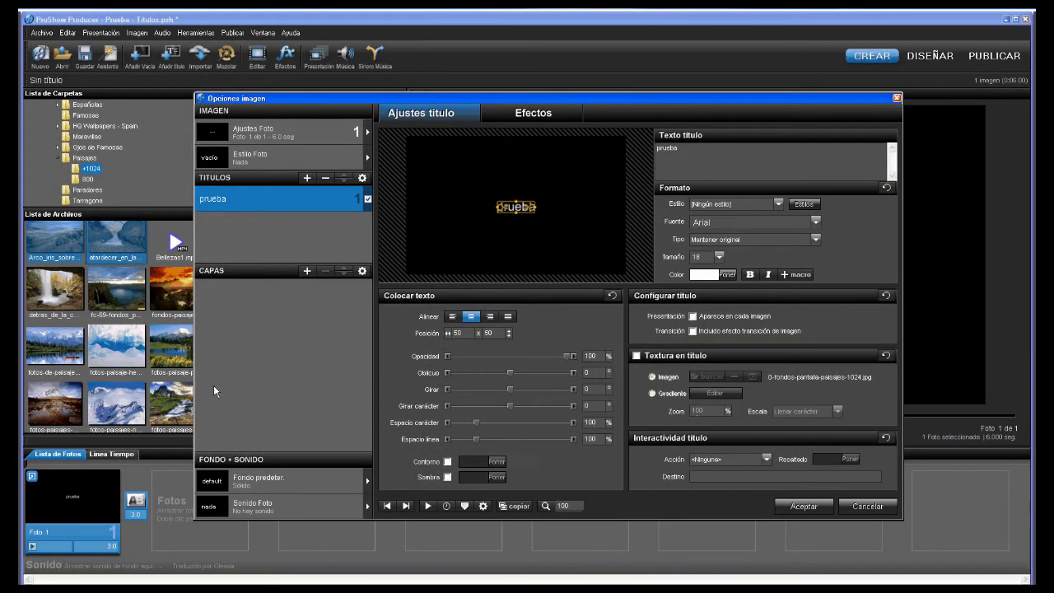
- Enlarge 'prueba' to size 73 and fill its letters with the yellow-to-red gradient preset
scroll(515, 210, up, 10)
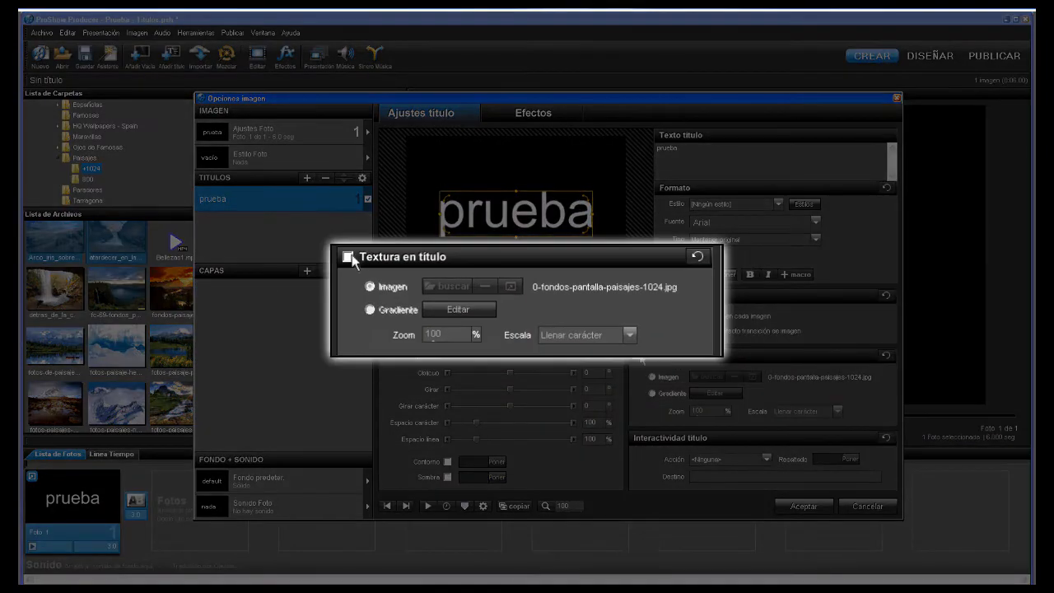
click(635, 356)
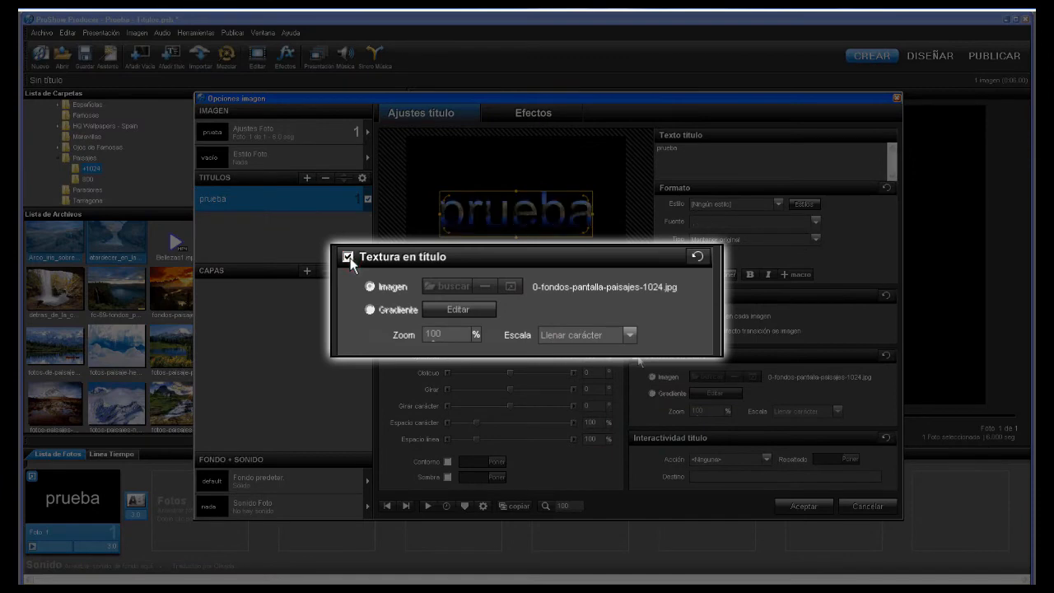
click(370, 309)
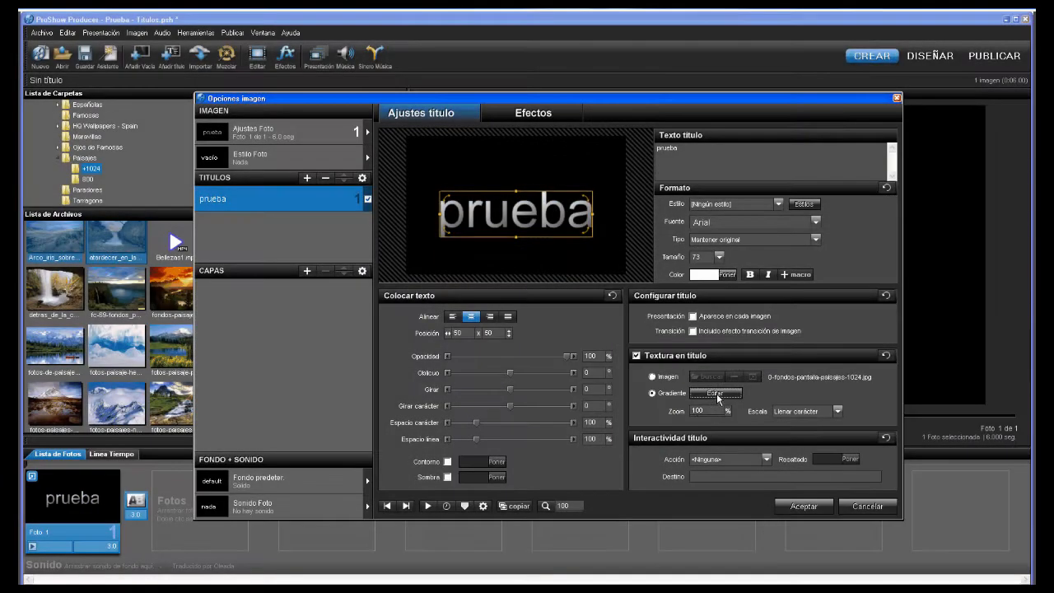
click(716, 394)
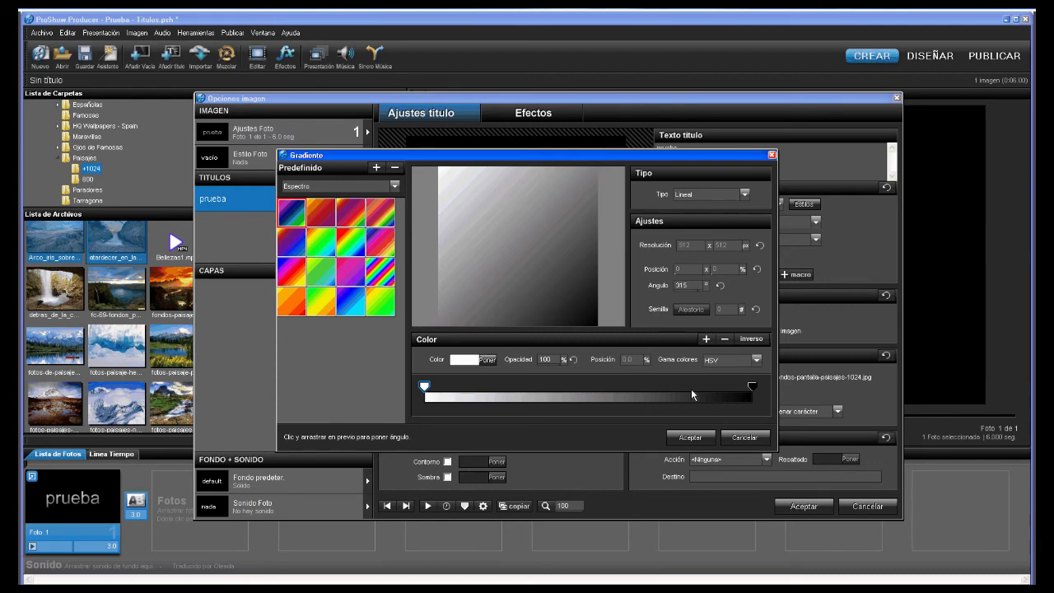
click(295, 301)
click(694, 438)
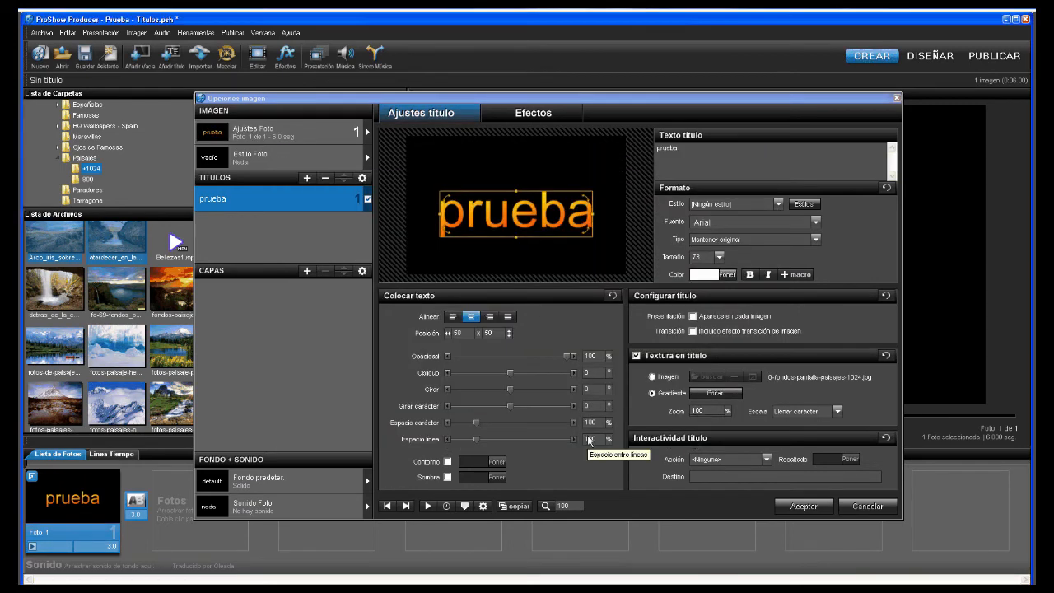
click(590, 440)
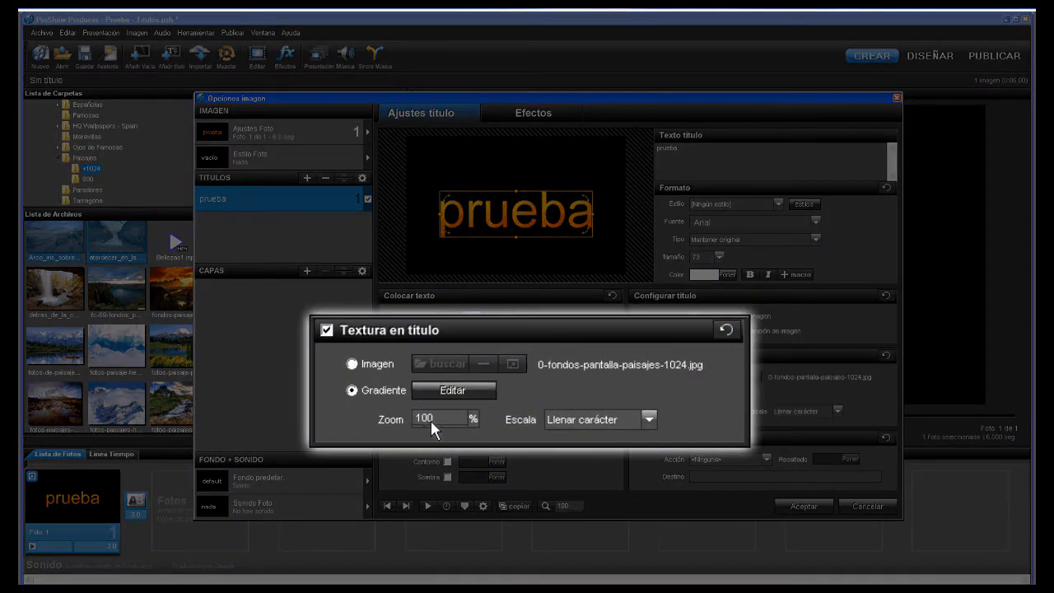
click(431, 420)
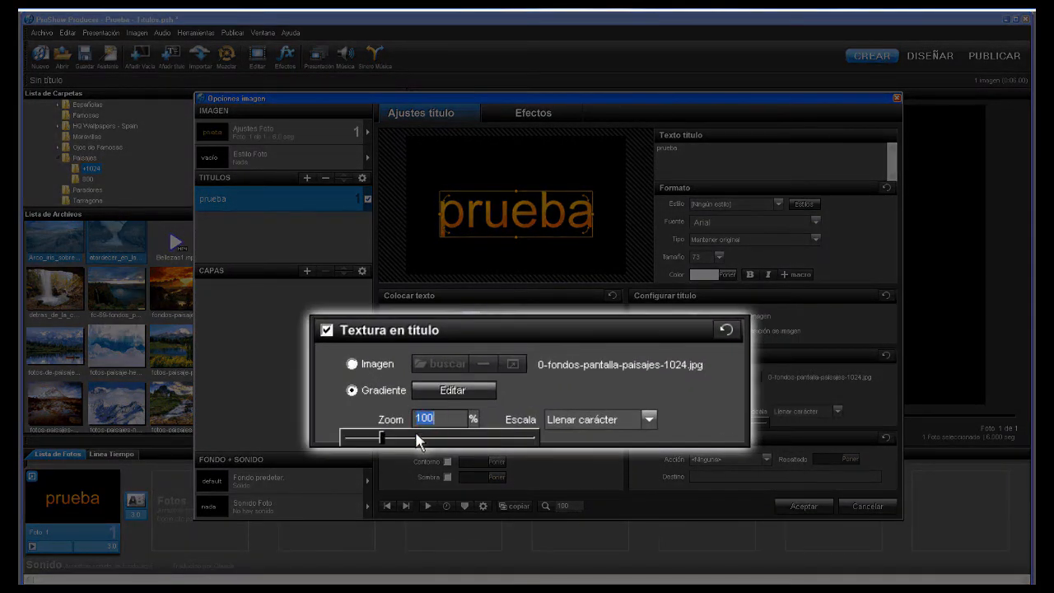
- Try the texture Escala options Extender imagen, Extender título and Llenar imagen
drag(381, 437, 350, 443)
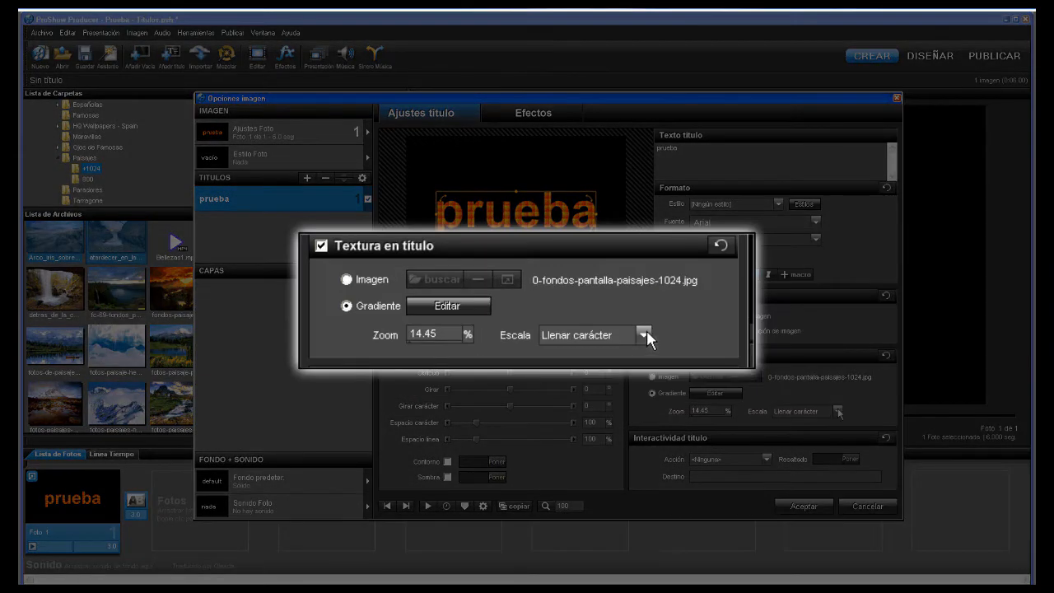
click(837, 410)
click(812, 431)
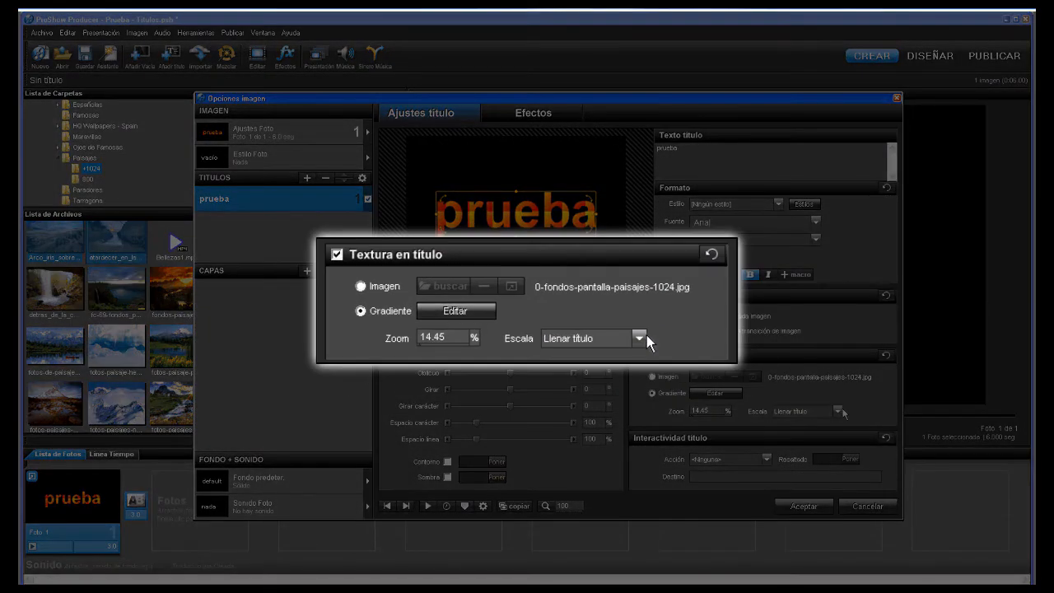
click(837, 409)
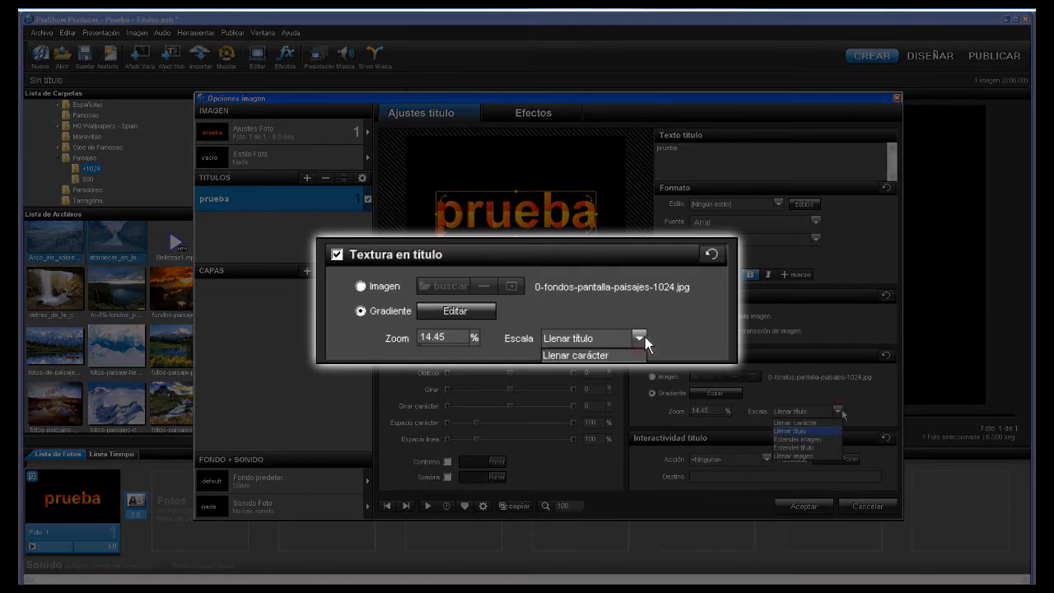
click(809, 439)
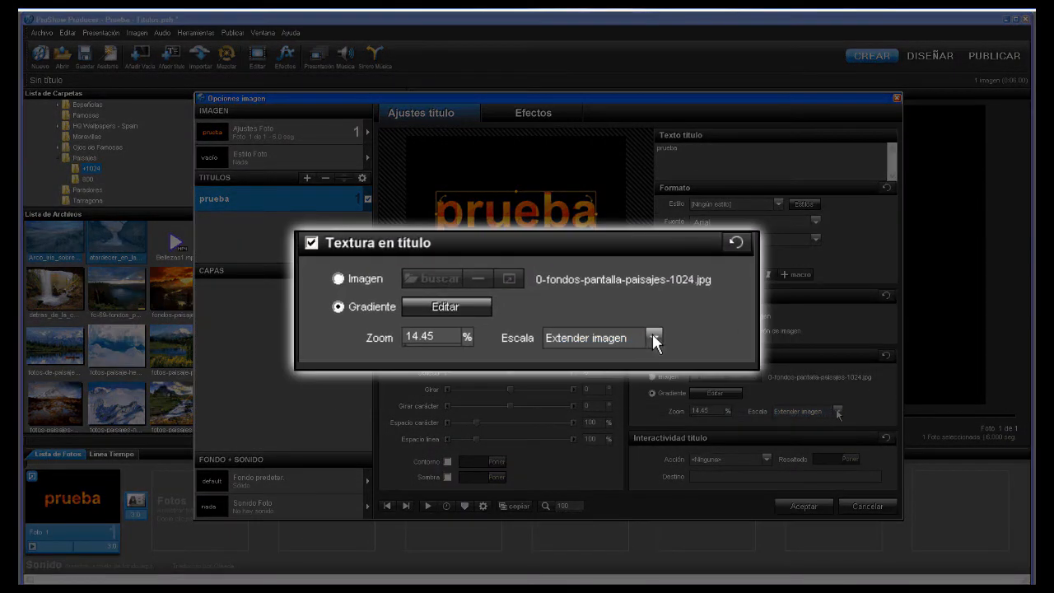
click(837, 411)
click(800, 448)
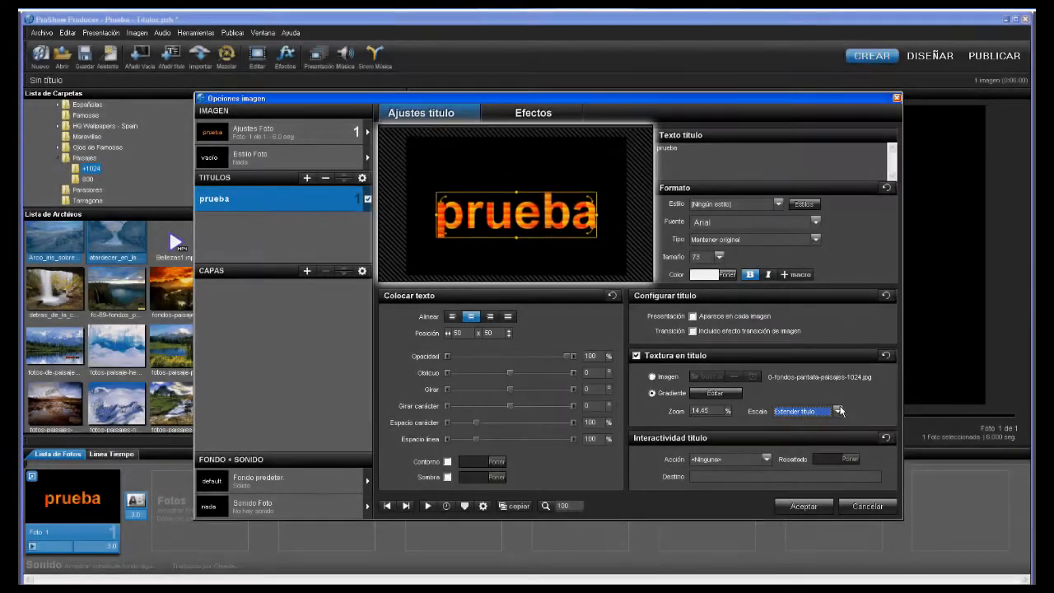
click(837, 410)
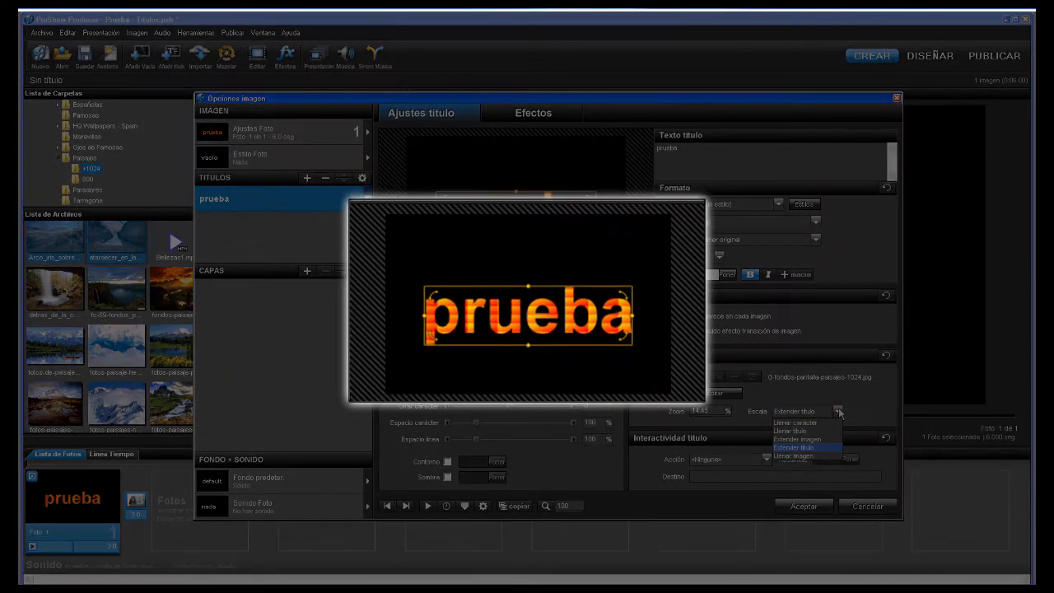
click(802, 456)
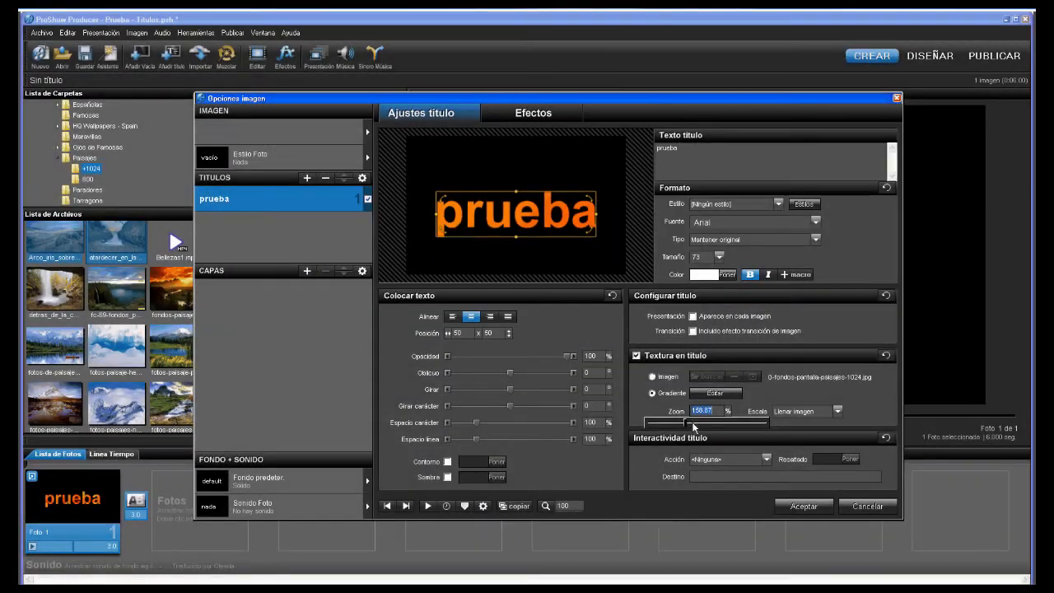
- Set texture Escala to Extender título with zoom at 114.05%
drag(700, 422, 657, 423)
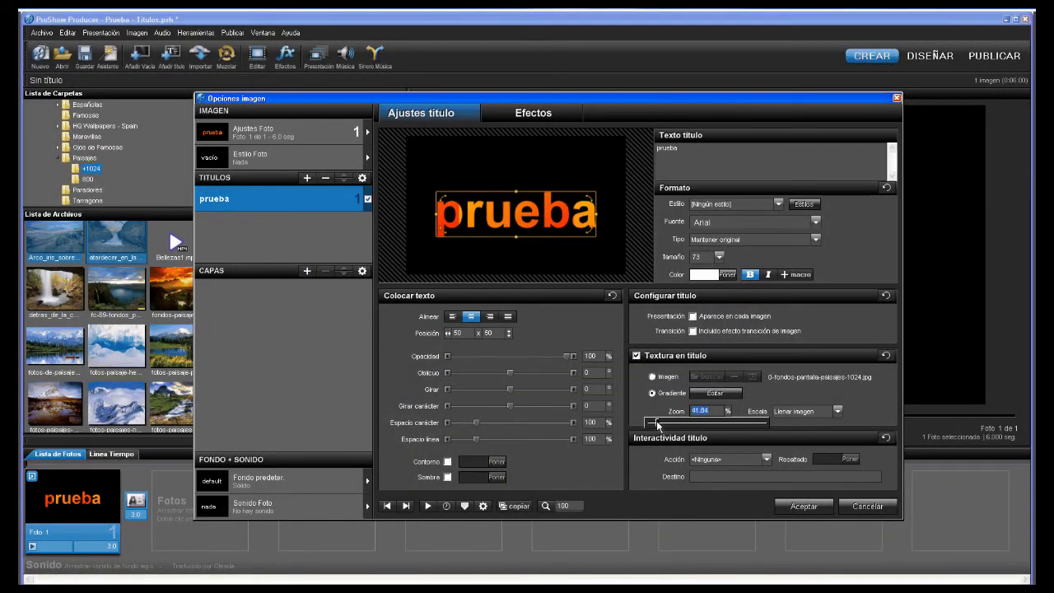
click(837, 410)
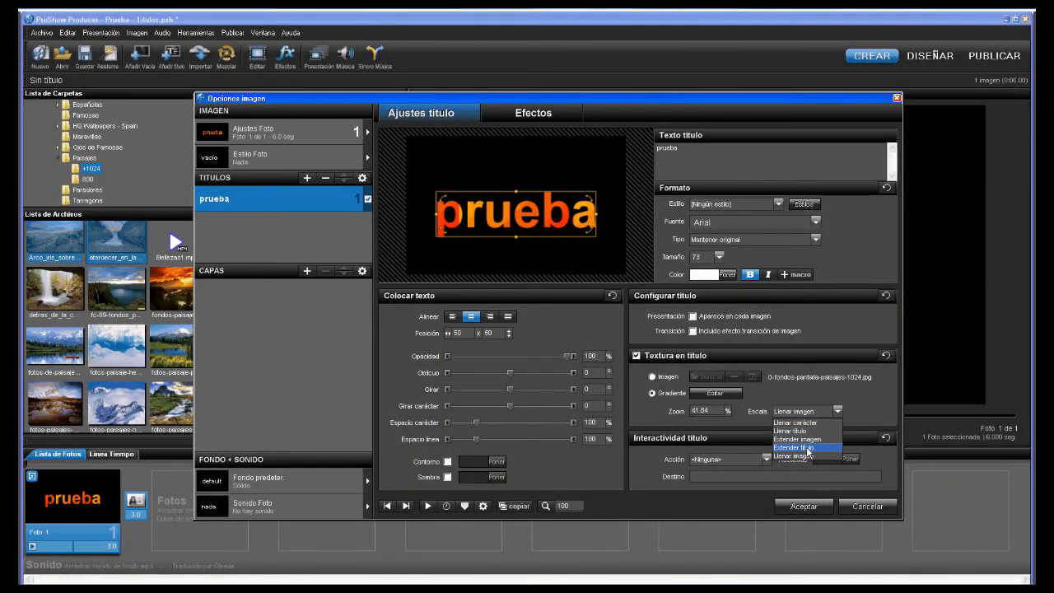
click(796, 447)
click(701, 410)
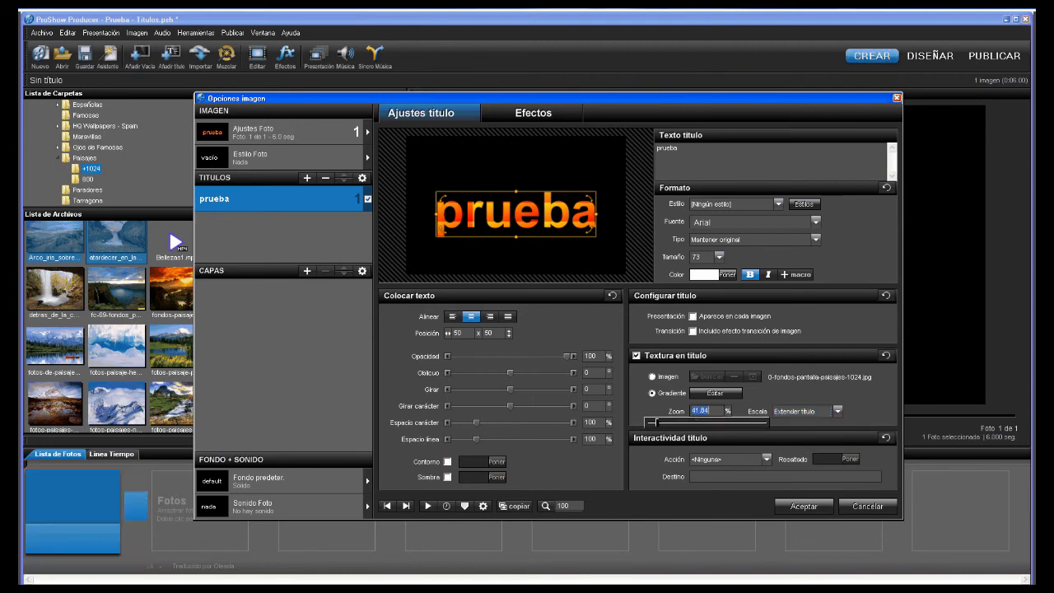
mouse_move(656, 423)
mouse_down()
mouse_move(671, 425)
mouse_move(660, 424)
mouse_up()
- Lower the prueba title's texture zoom to 61.76%
click(600, 469)
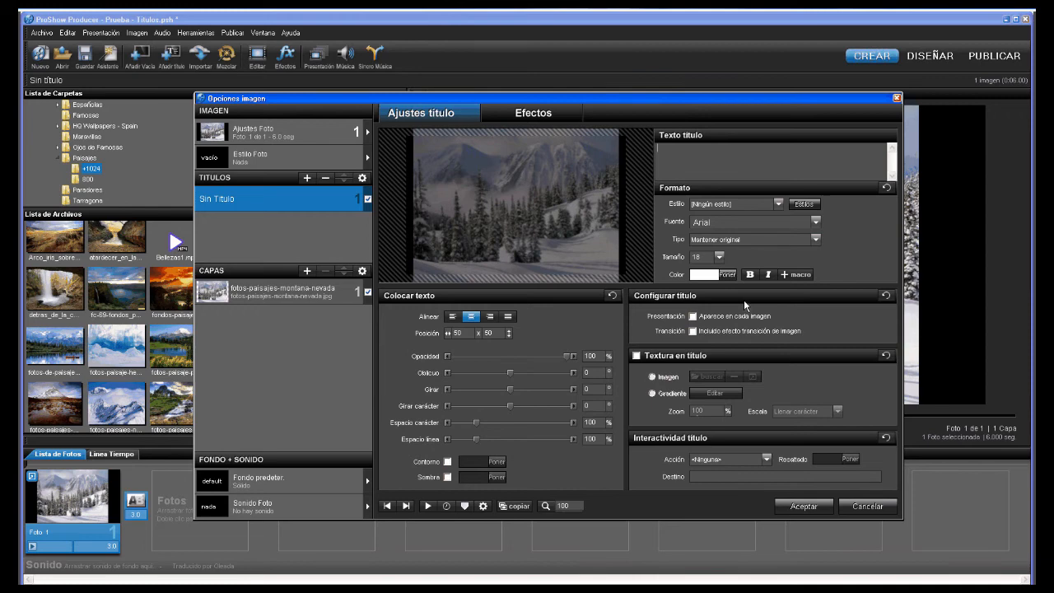
click(795, 274)
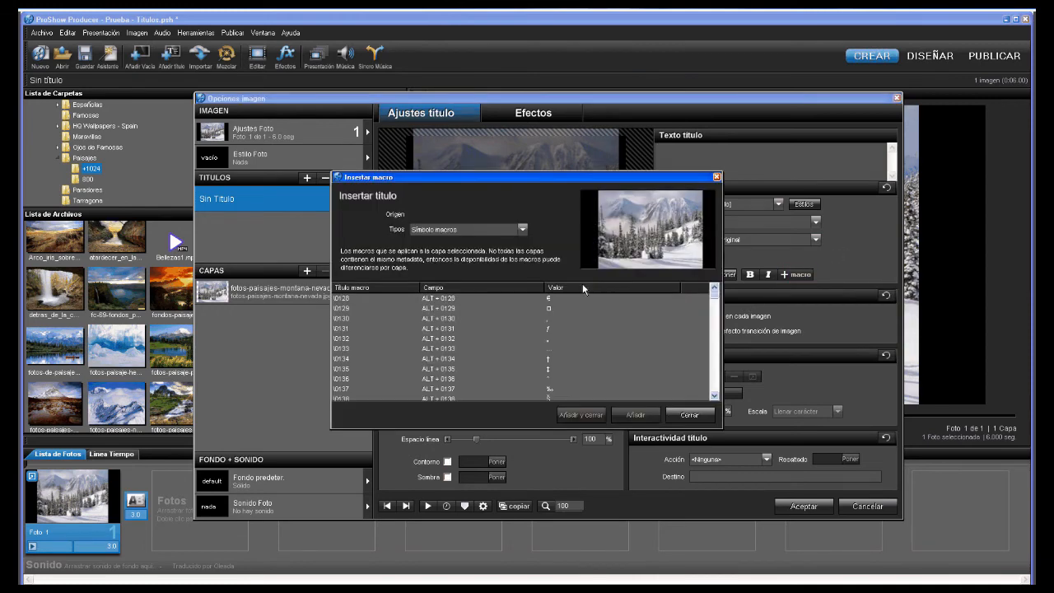
click(524, 228)
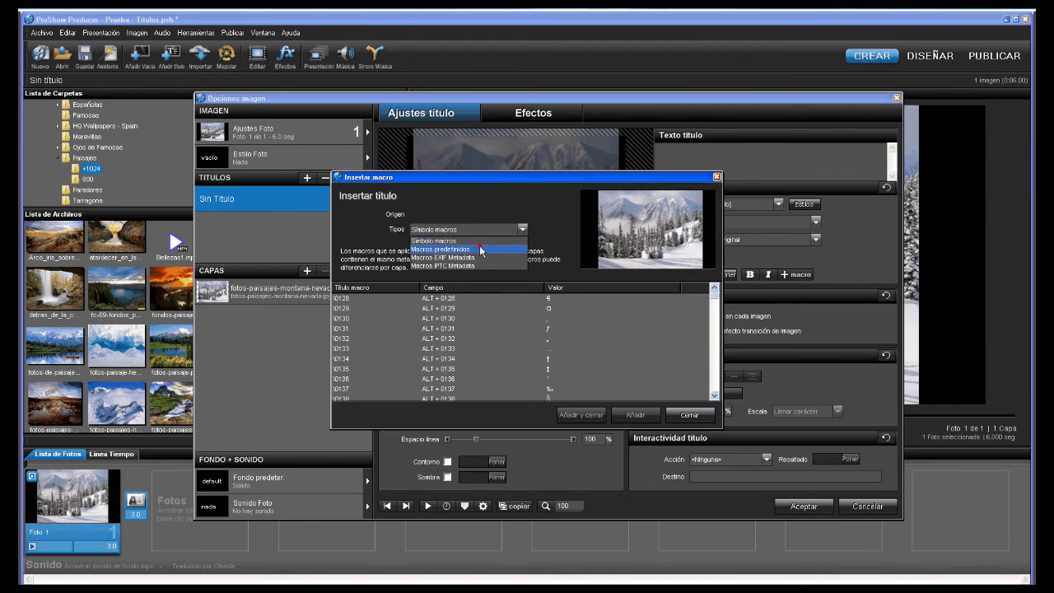
click(483, 249)
click(523, 228)
click(466, 260)
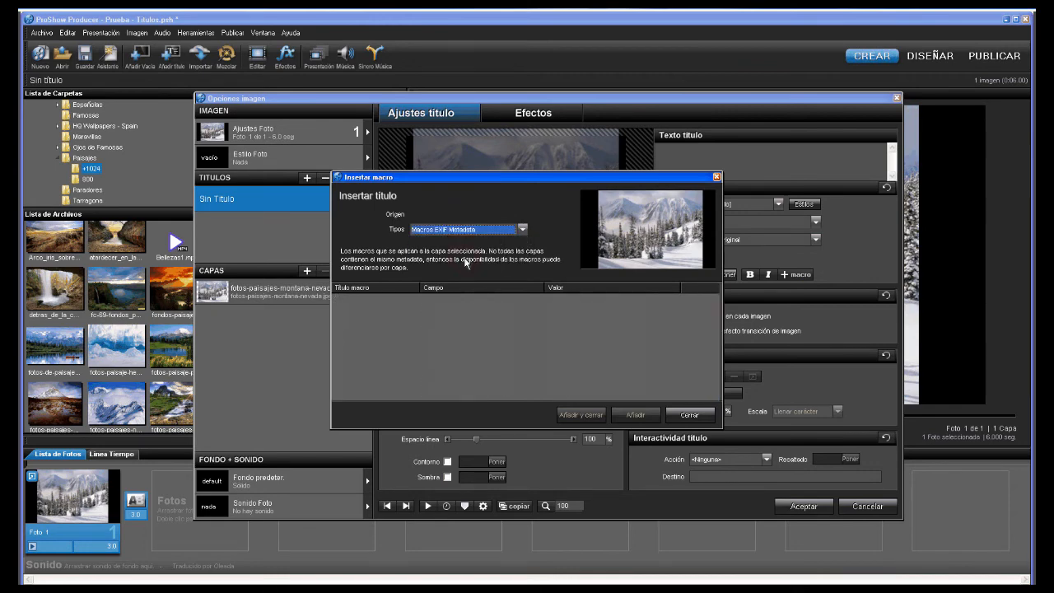
click(524, 228)
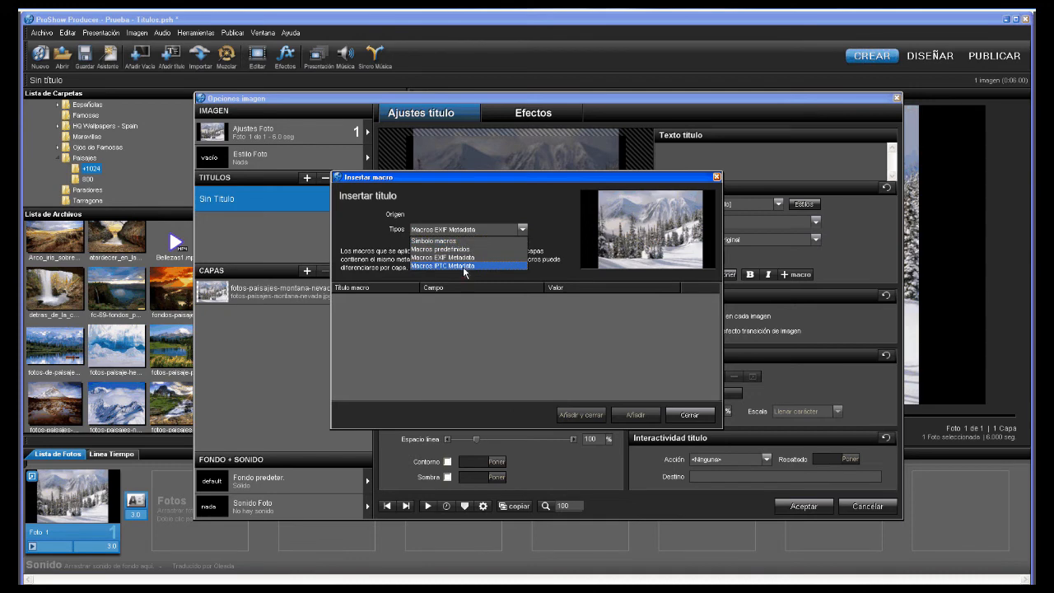
click(466, 272)
click(522, 229)
click(467, 240)
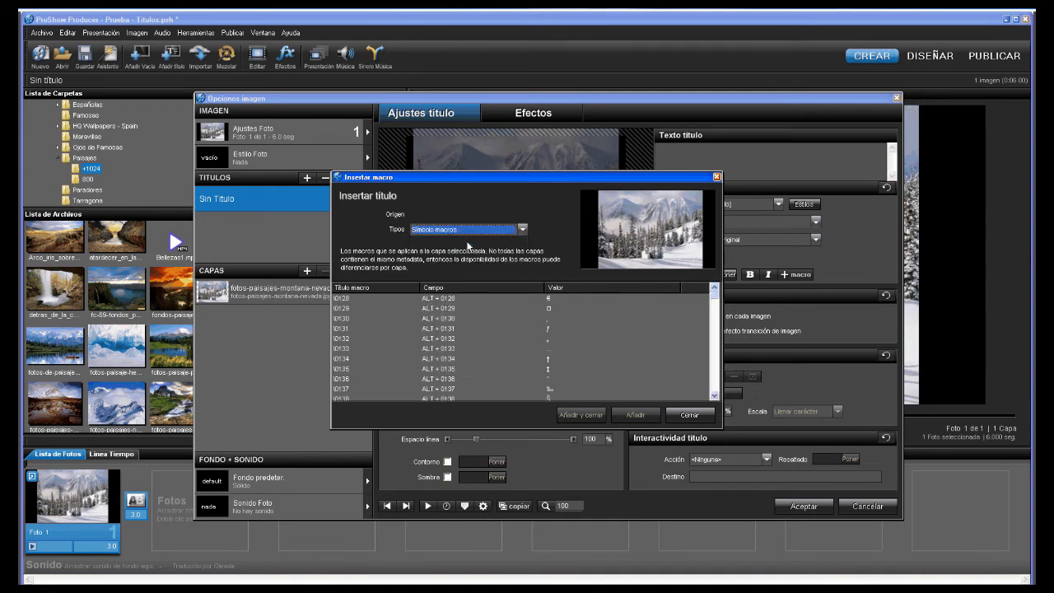
click(689, 420)
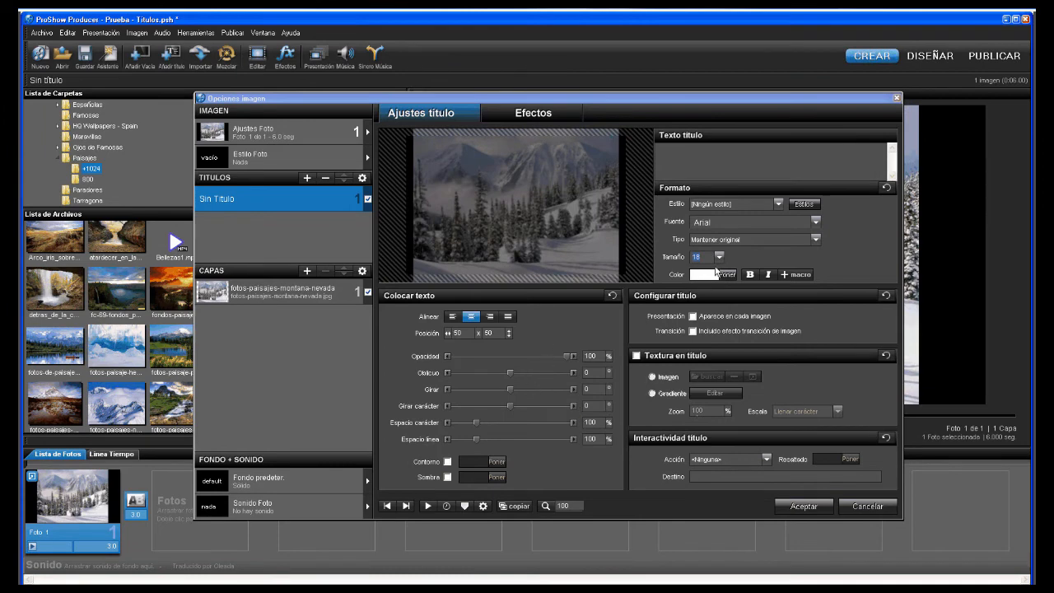
- Delete the old title, add a new empty one in TITULOS and list its macros
key(Delete)
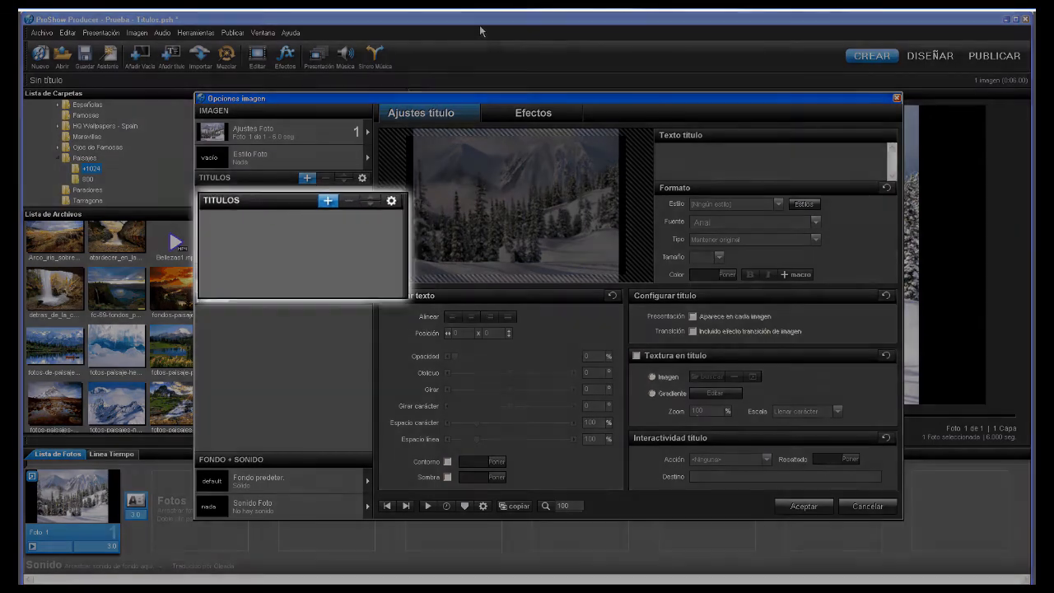
click(307, 178)
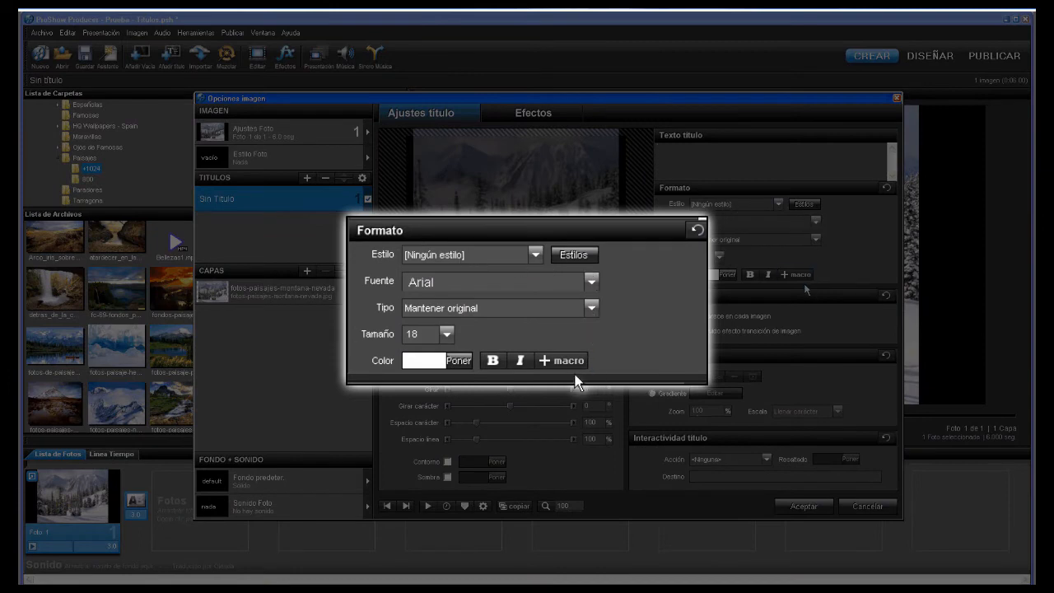
click(796, 274)
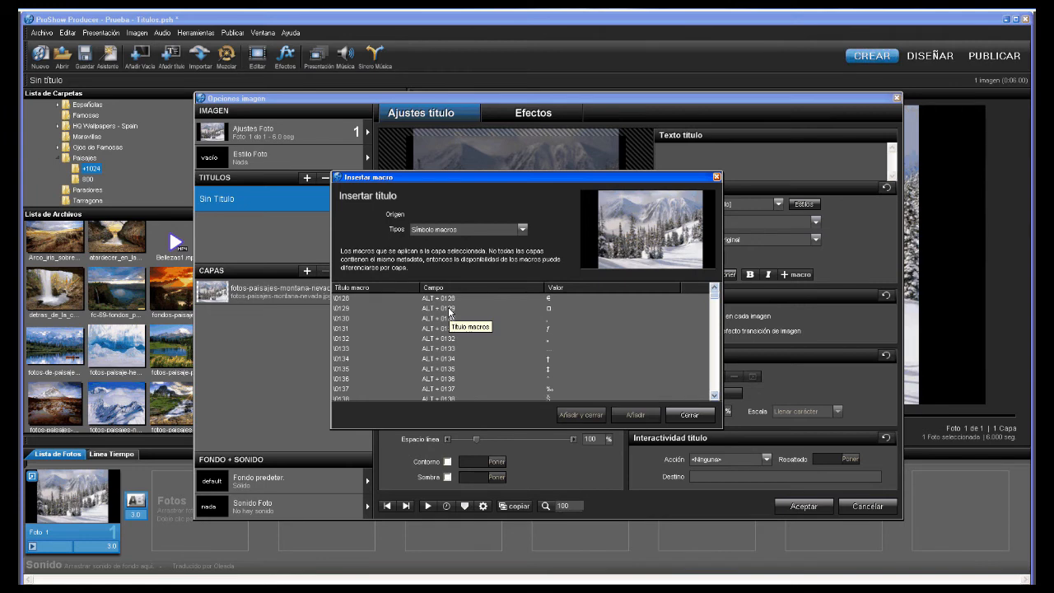
- Insert the ALT + 0128 euro symbol, enlarge it to size 68, then erase it
click(447, 299)
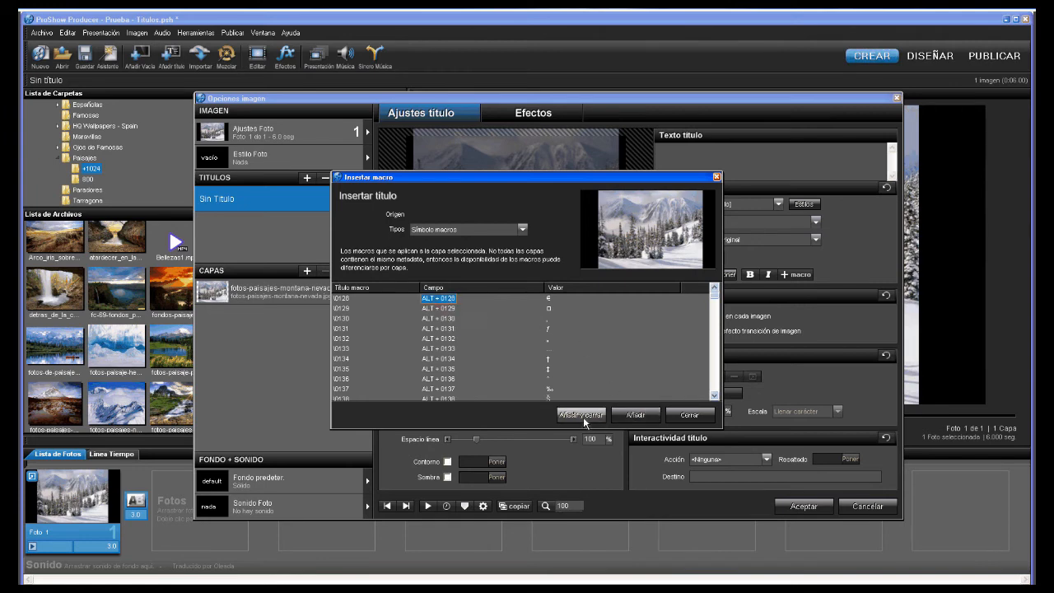
click(582, 414)
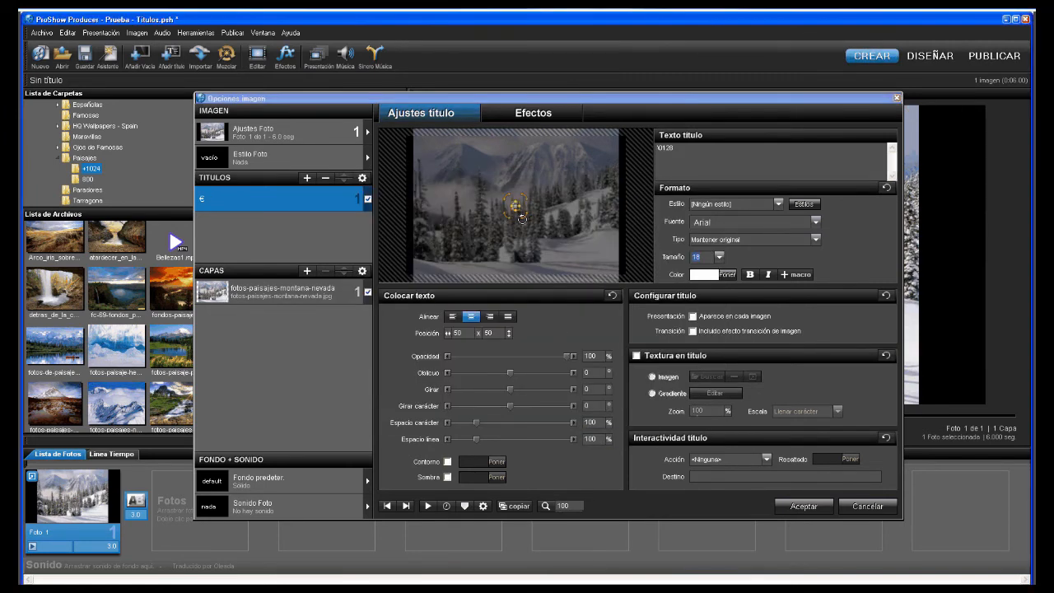
scroll(518, 209, up, 5)
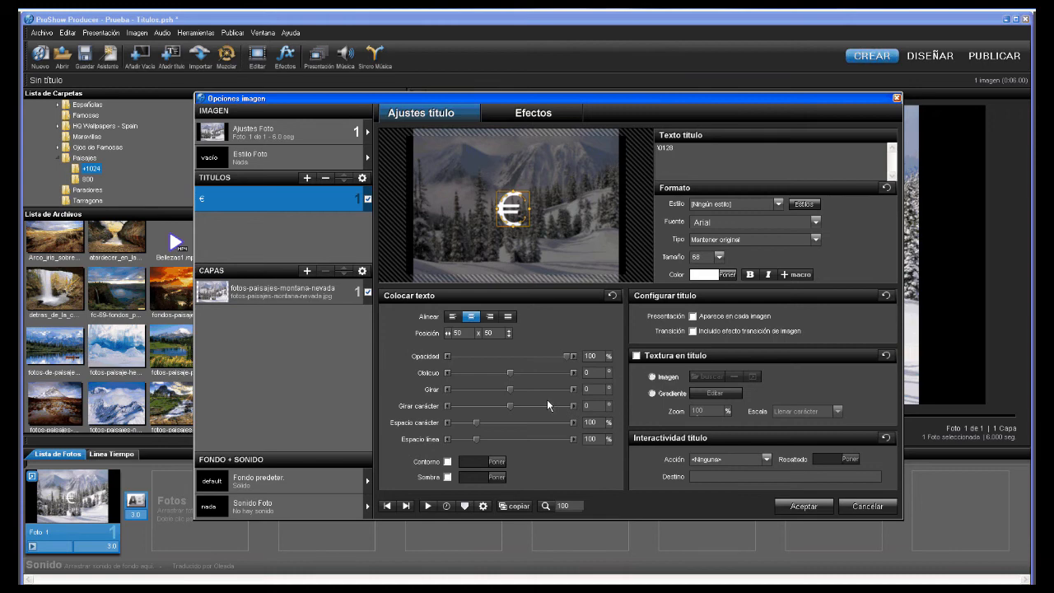
key(BackSpace)
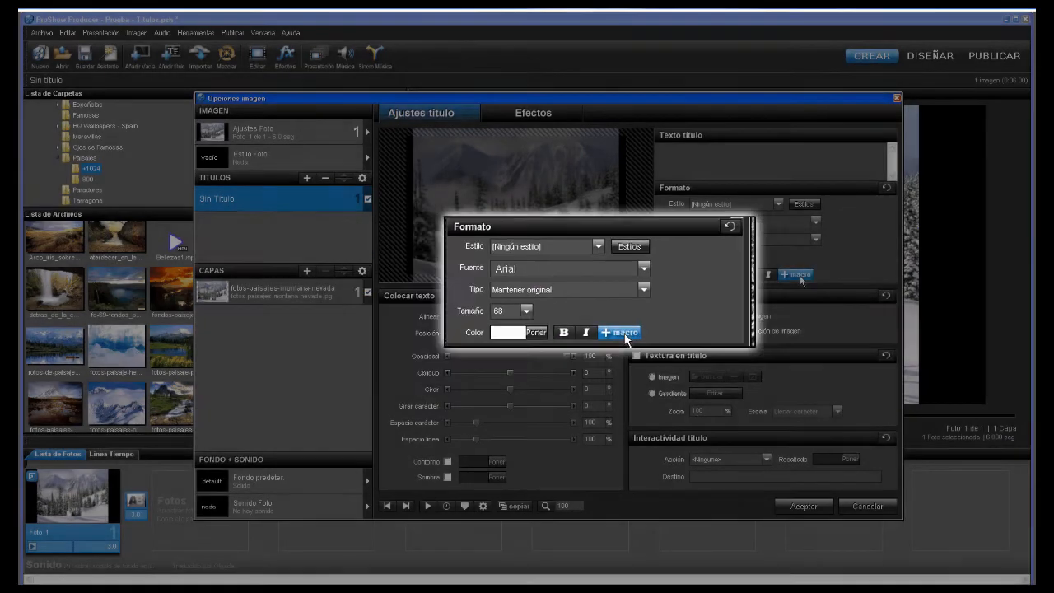
- Insert the ALT + 0174 registered-trademark symbol macro and select its \0174 code
click(798, 275)
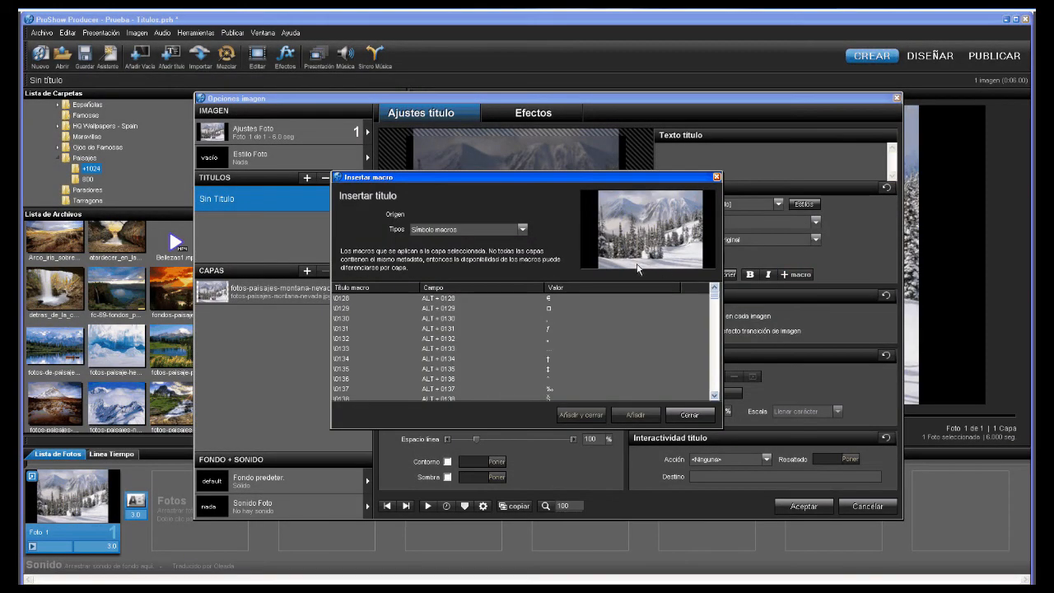
click(522, 229)
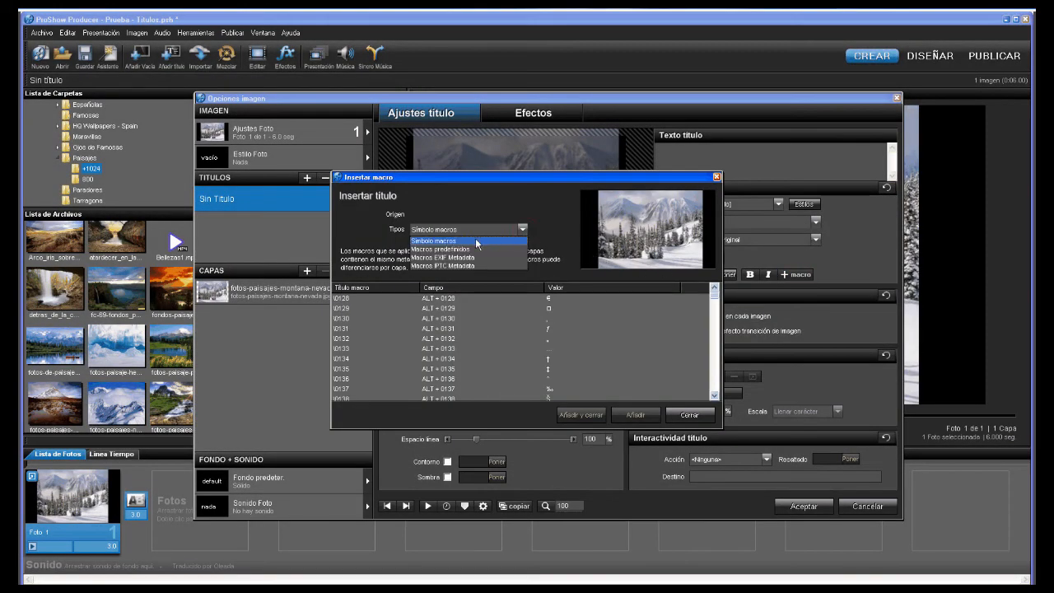
click(504, 208)
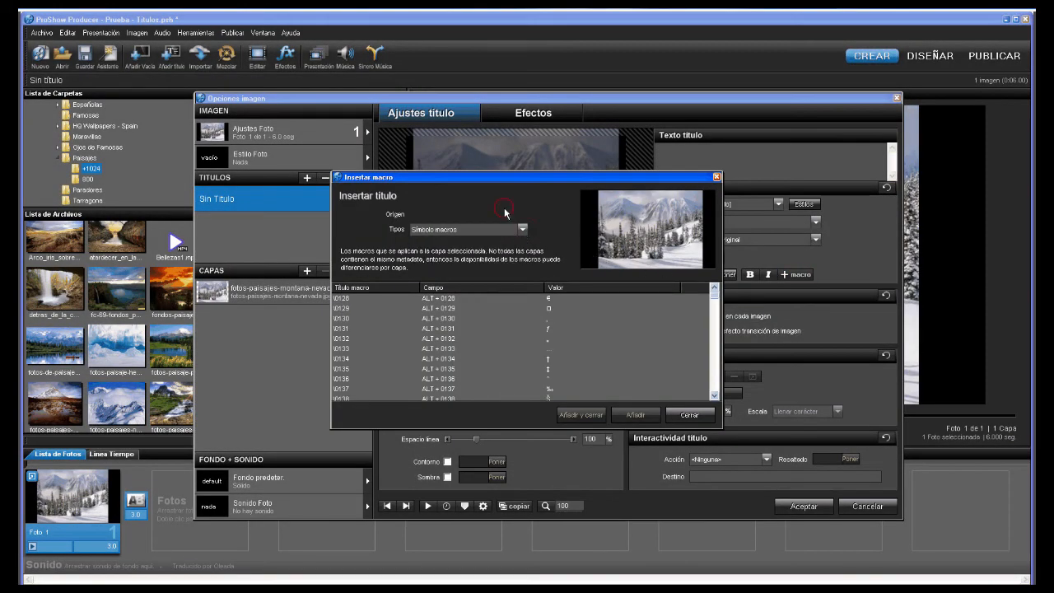
click(450, 337)
click(445, 348)
click(441, 379)
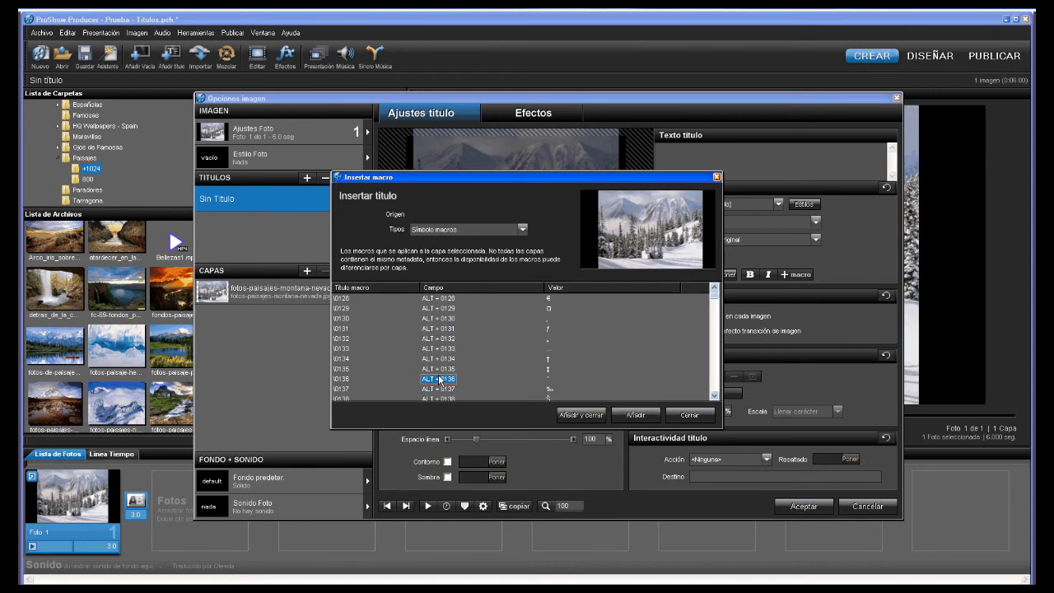
scroll(440, 378, down, 8)
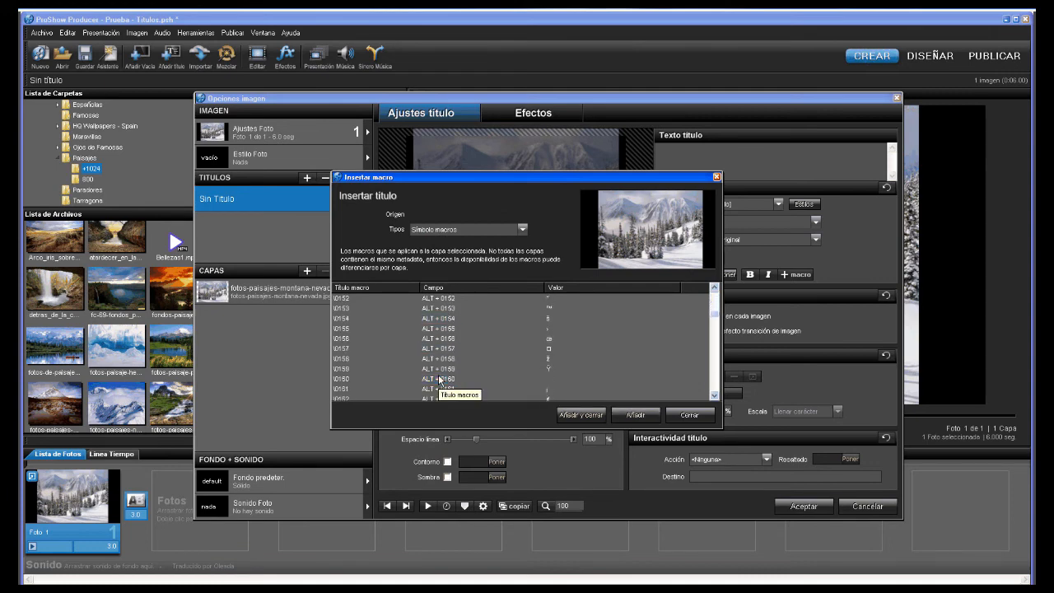
scroll(441, 378, down, 4)
scroll(440, 379, down, 2)
click(431, 338)
scroll(428, 345, down, 1)
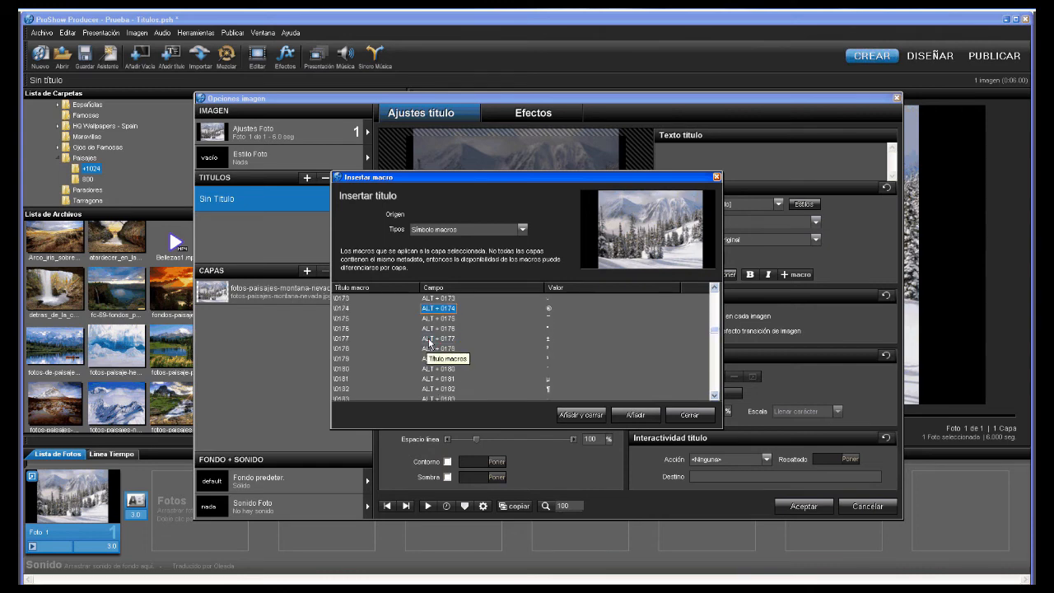
click(581, 414)
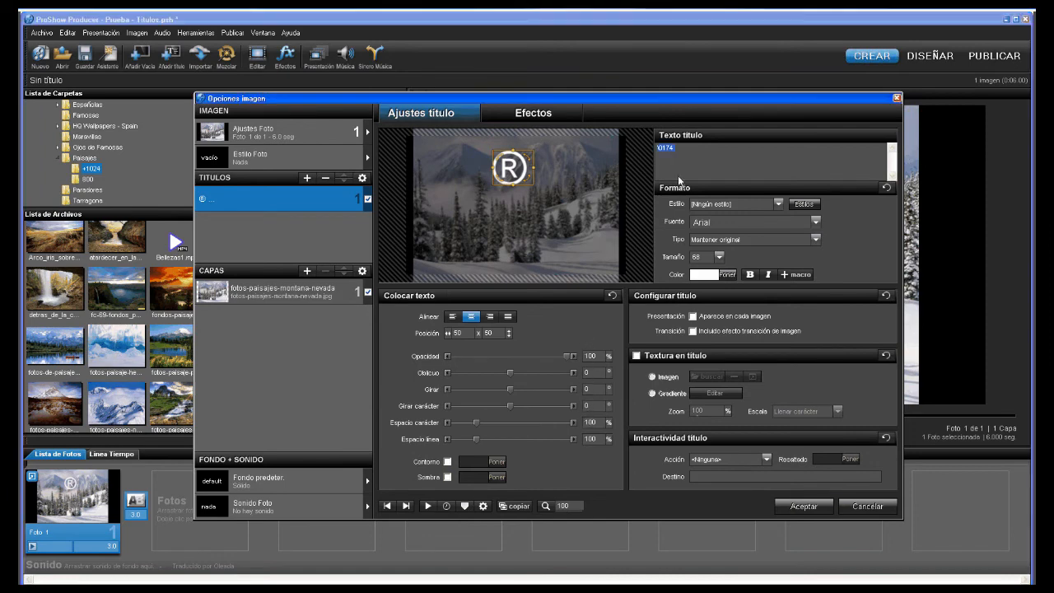
drag(676, 147, 645, 147)
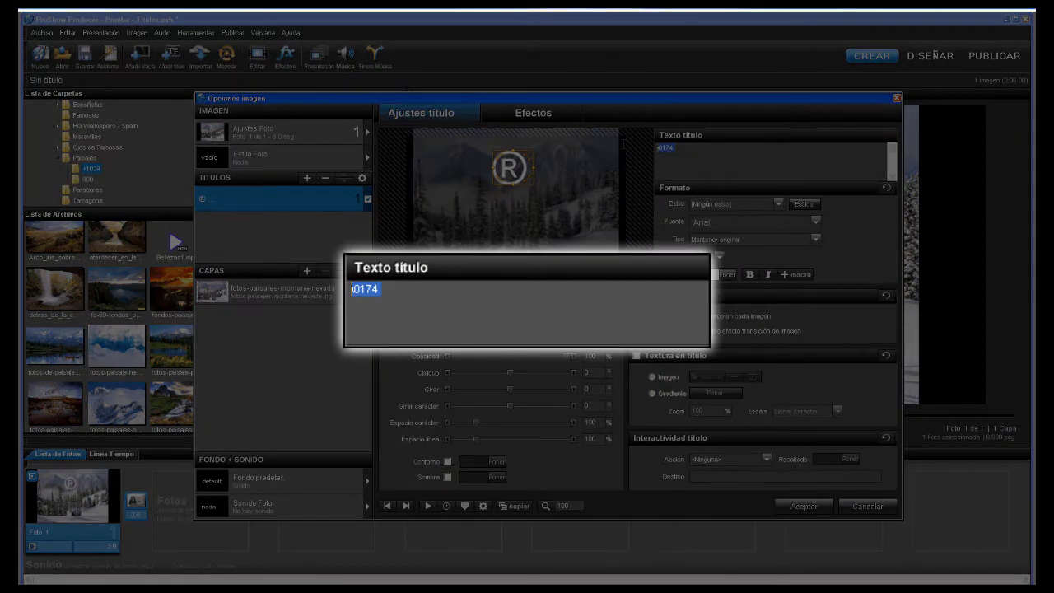
- Change the code to \0169 for a © sign, then clear the title text
text(\0169)
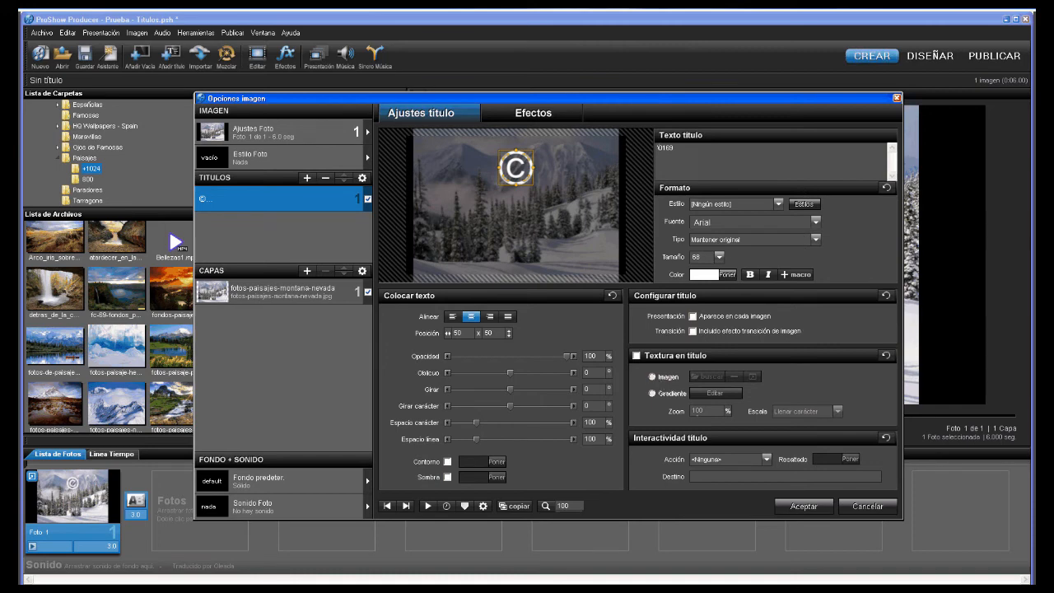
key(ctrl+a)
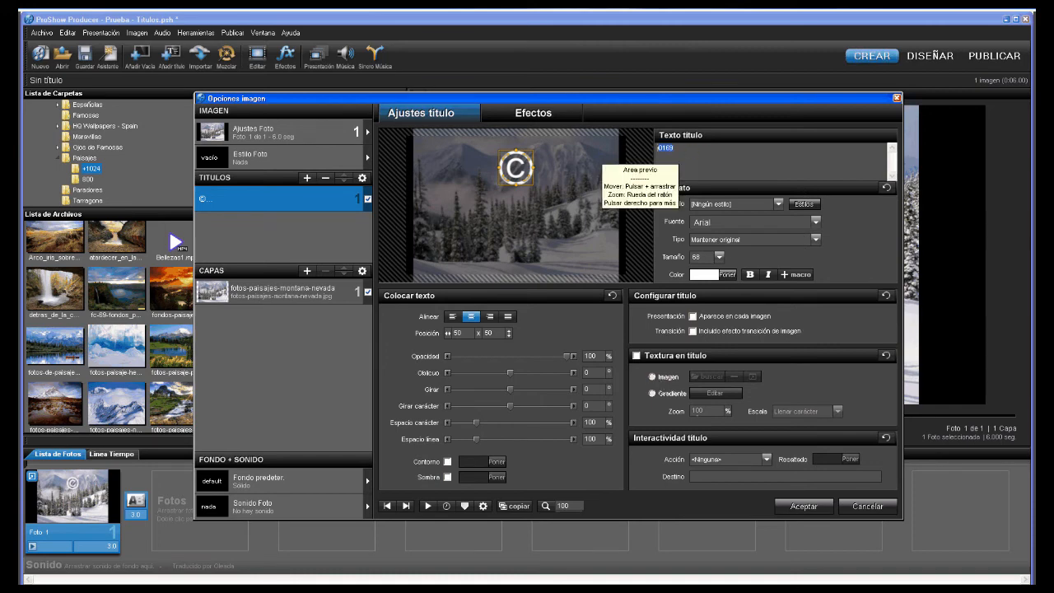
key(Delete)
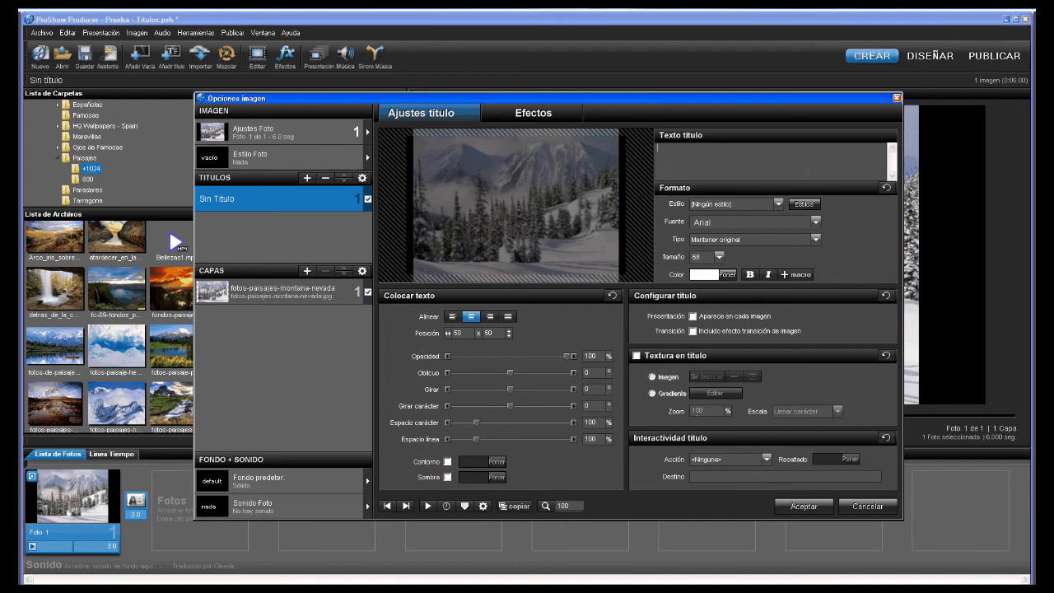
text(©)
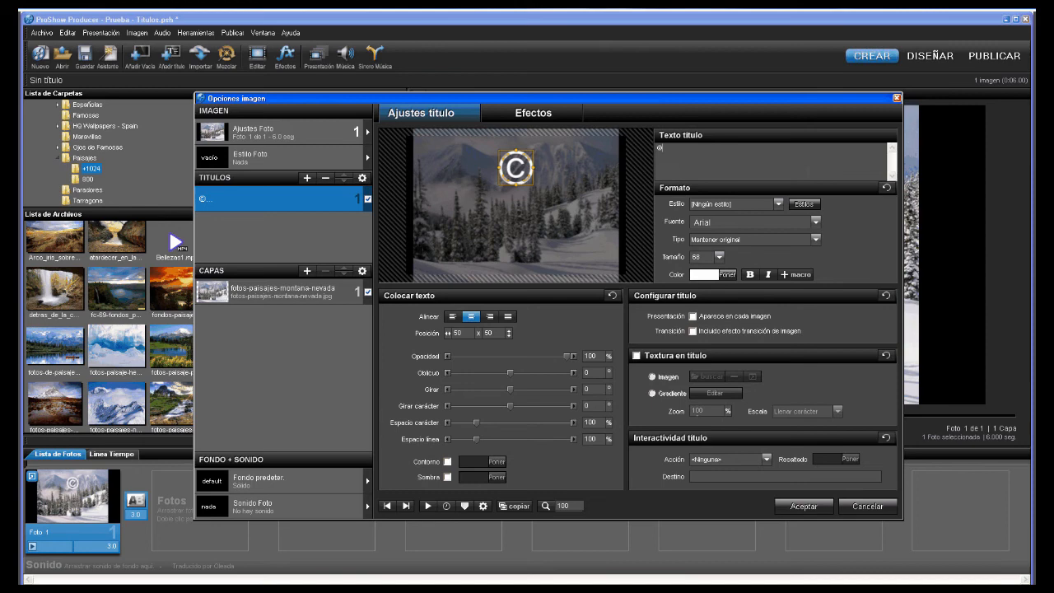
key(BackSpace)
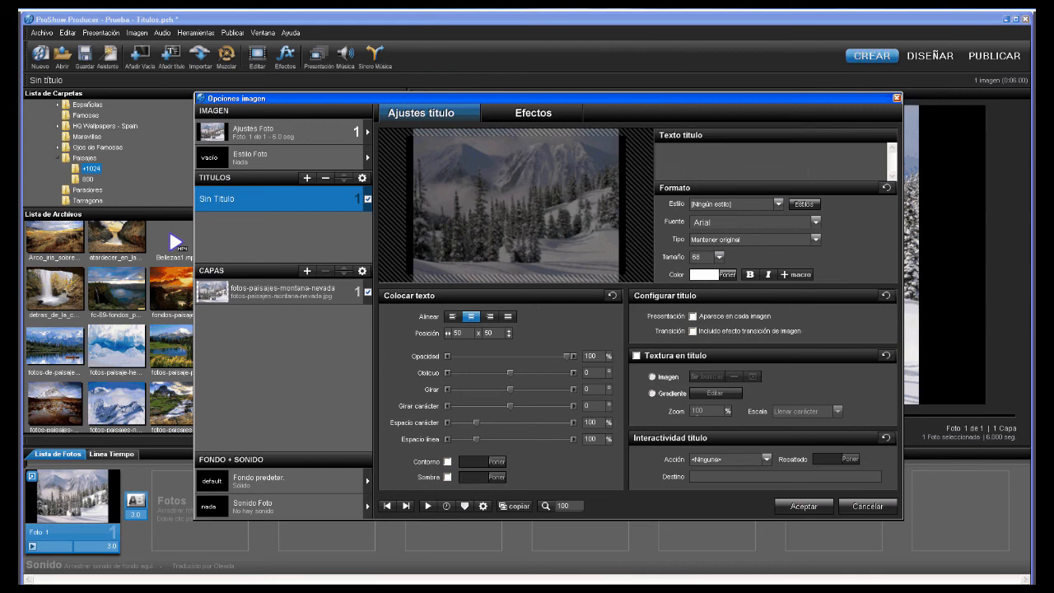
- Browse the predefined macros: file name, extension, resolution, width, height, date and colour count
click(797, 274)
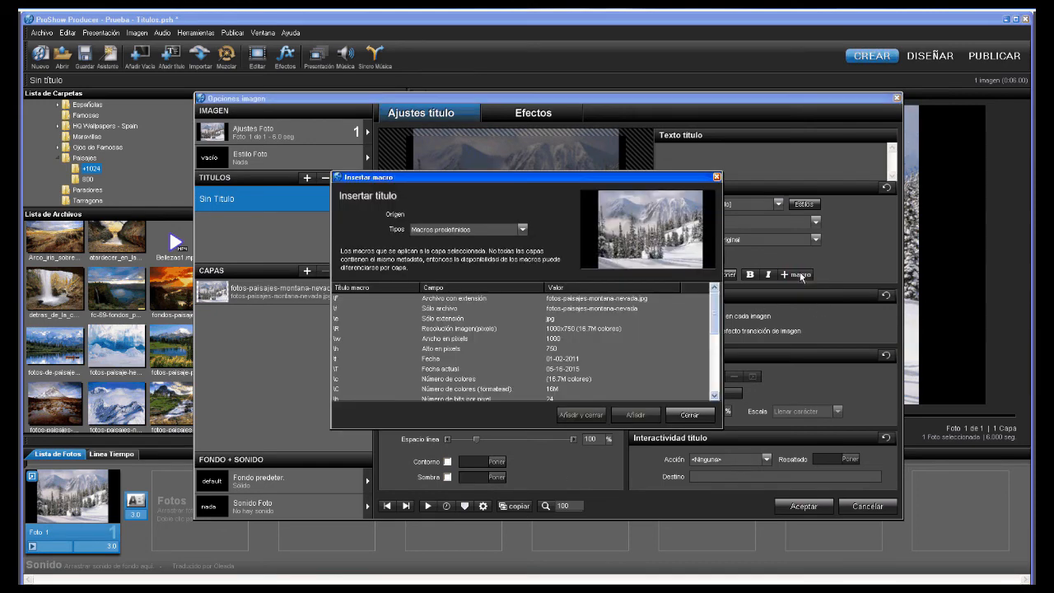
click(523, 230)
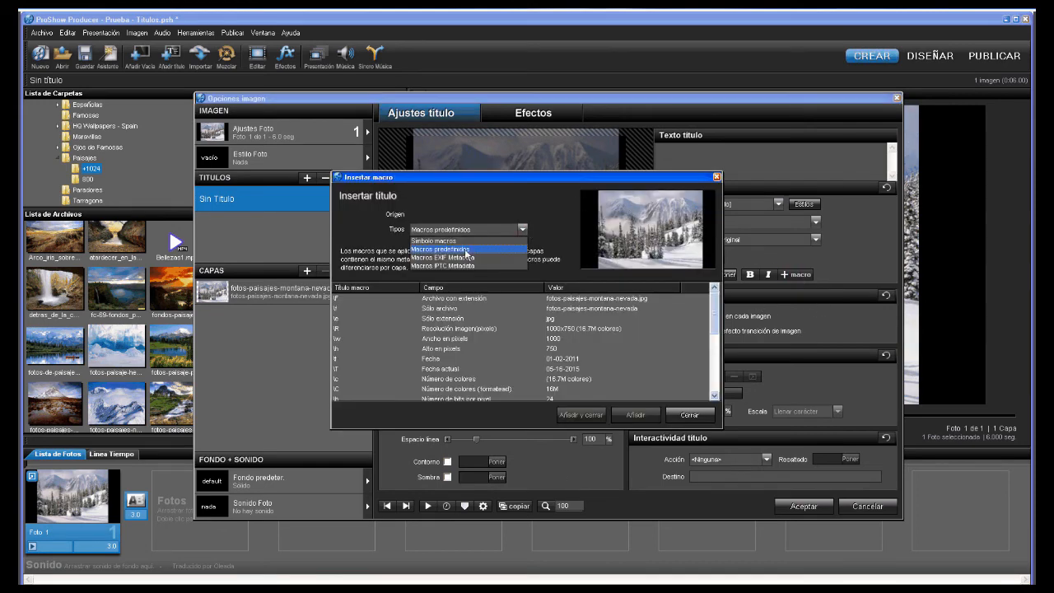
click(466, 249)
click(457, 299)
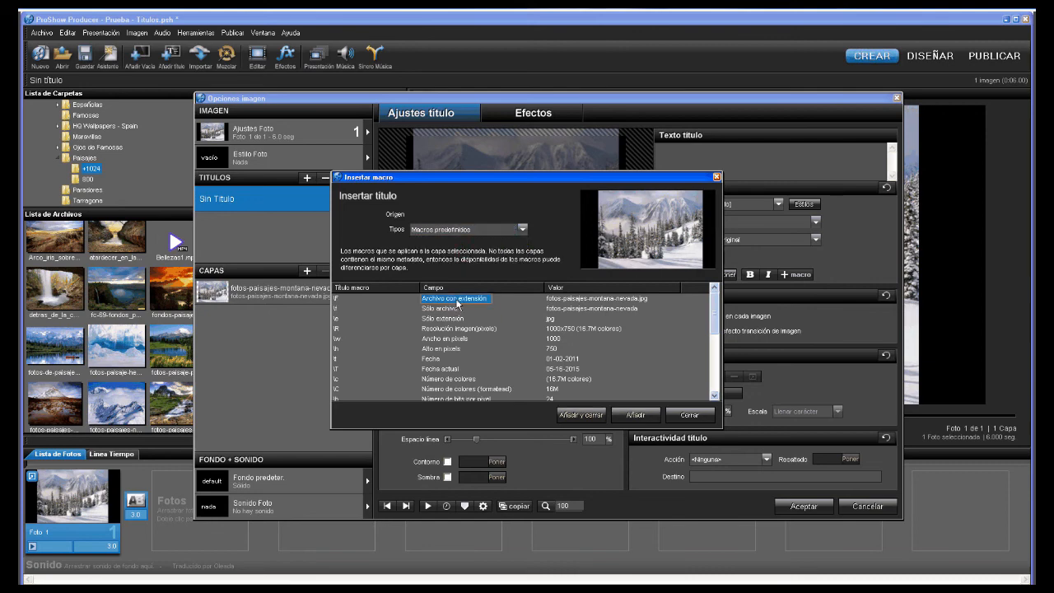
click(448, 308)
click(447, 320)
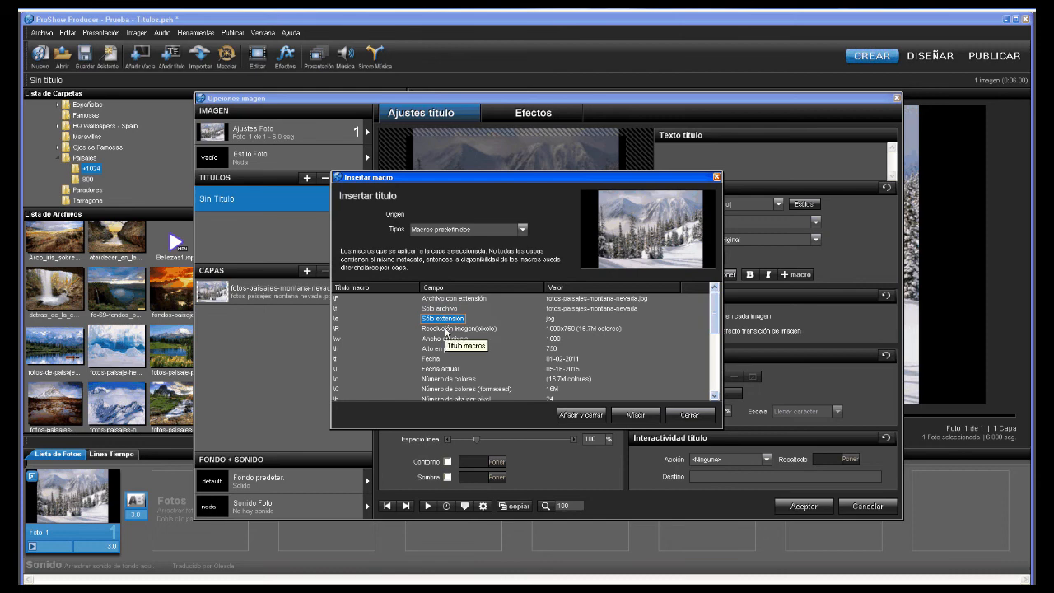
click(445, 330)
click(445, 339)
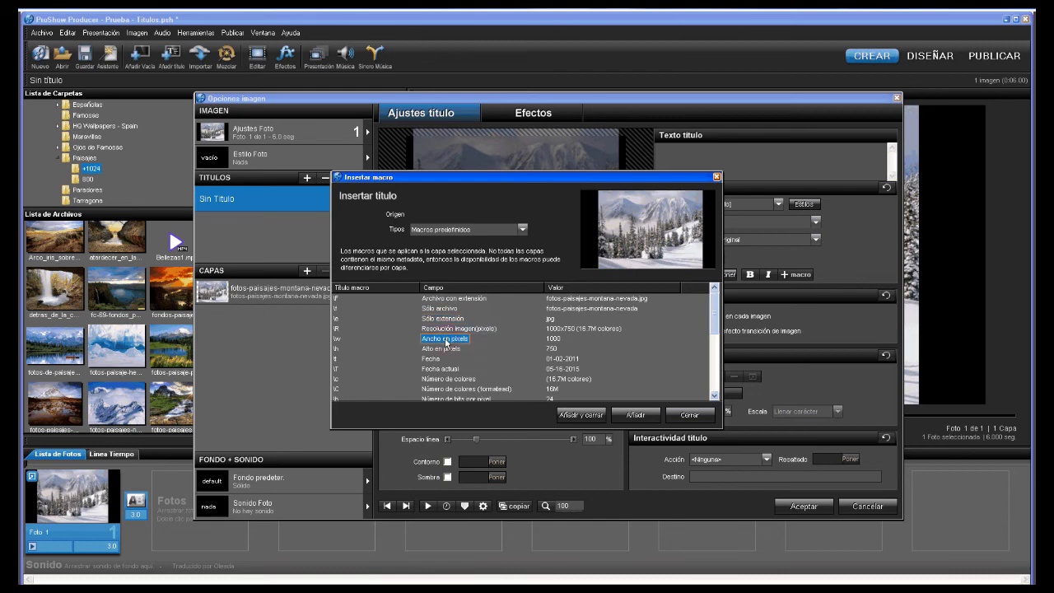
click(444, 349)
click(439, 360)
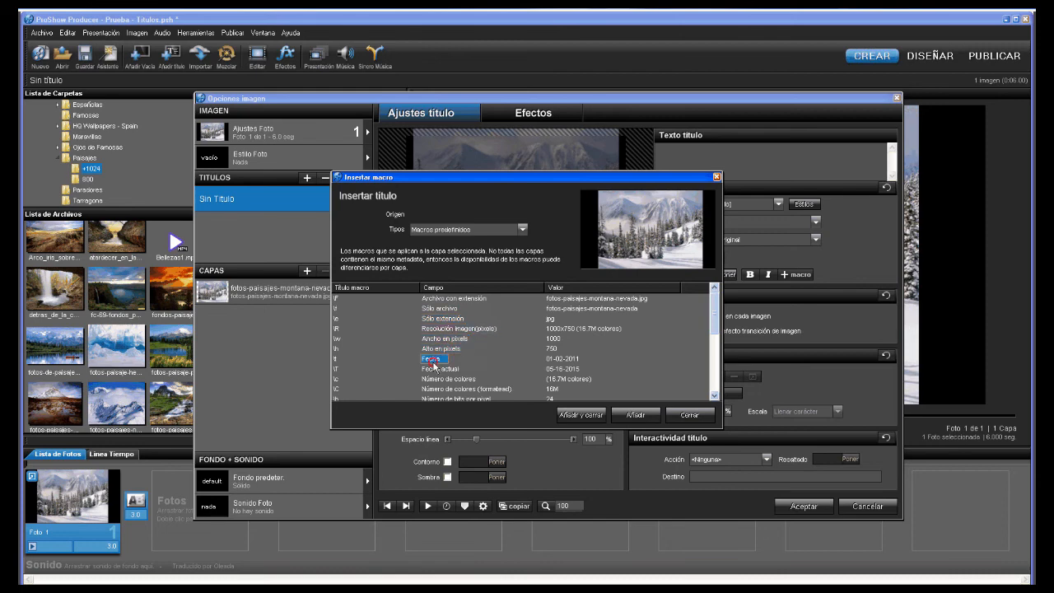
click(434, 371)
click(434, 380)
click(435, 389)
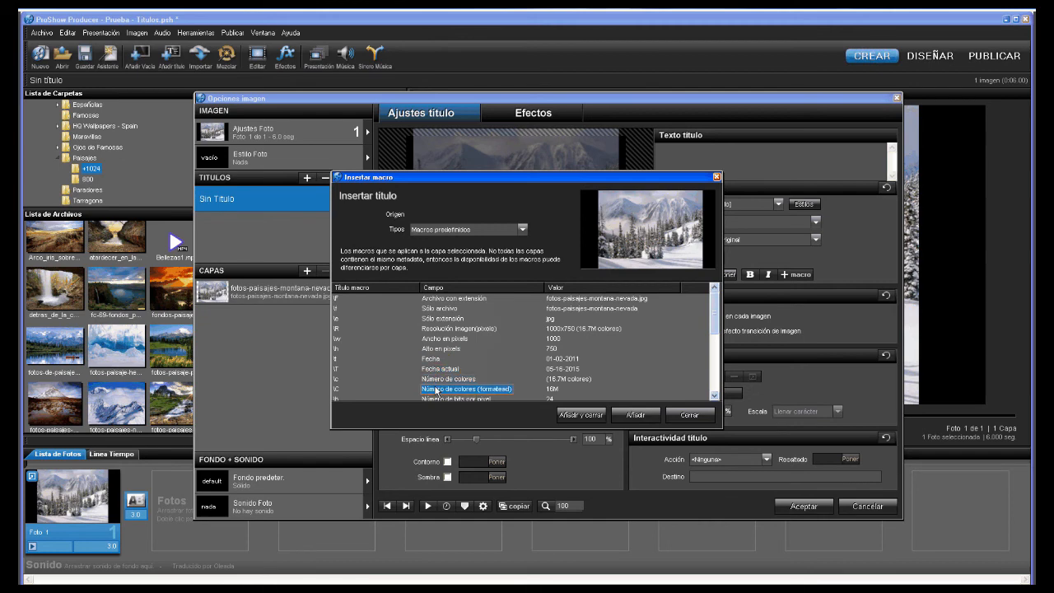
- Insert the 'Archivo con extensión' macro so the title reads fotos-paisajes-montana-nevada.jpg
scroll(437, 390, down, 2)
scroll(436, 390, down, 1)
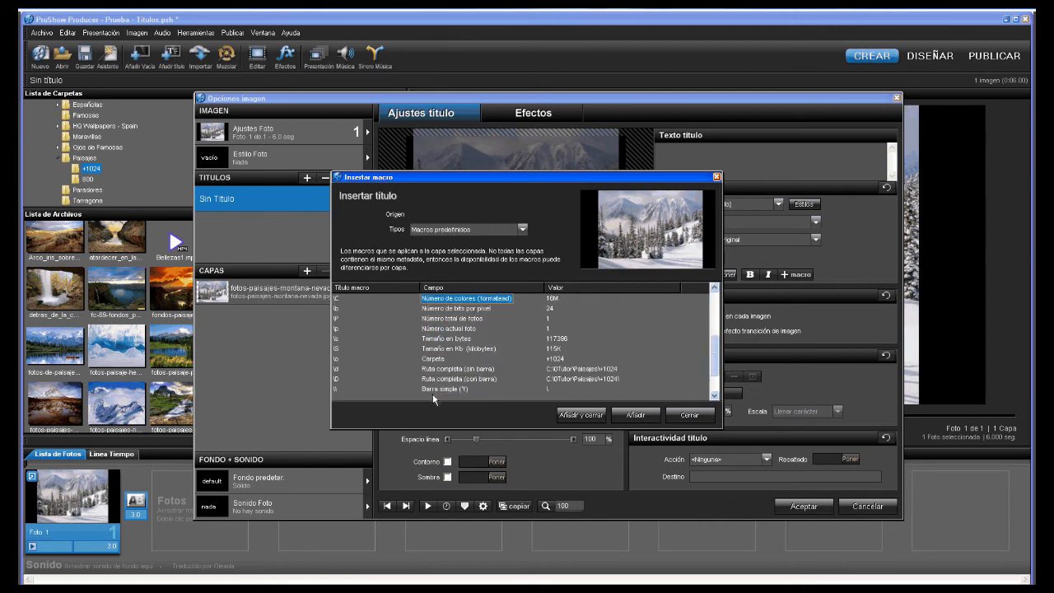
click(433, 391)
click(439, 380)
click(439, 369)
click(442, 338)
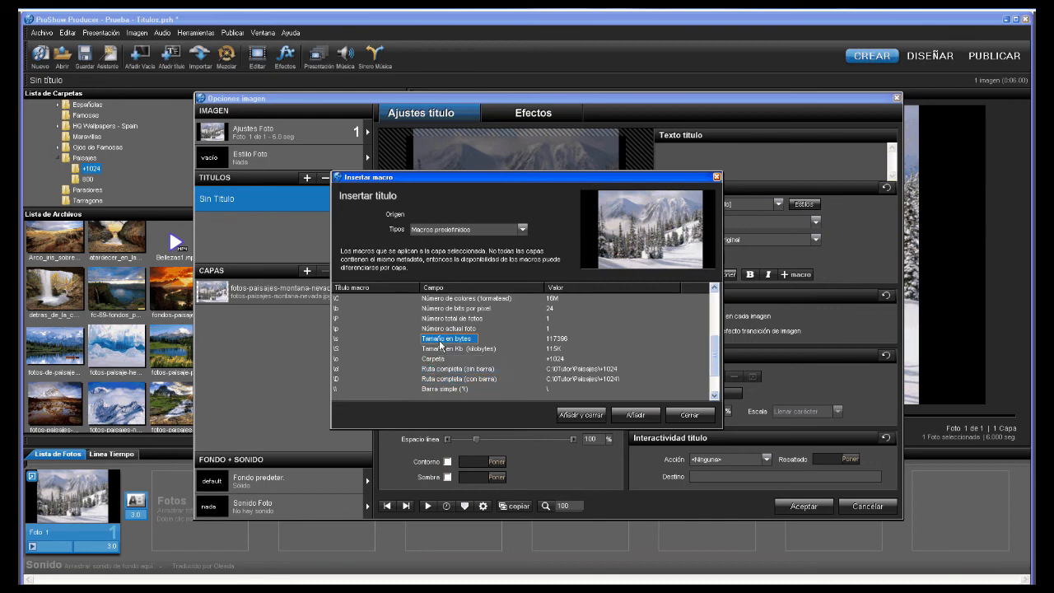
click(442, 309)
scroll(441, 311, up, 3)
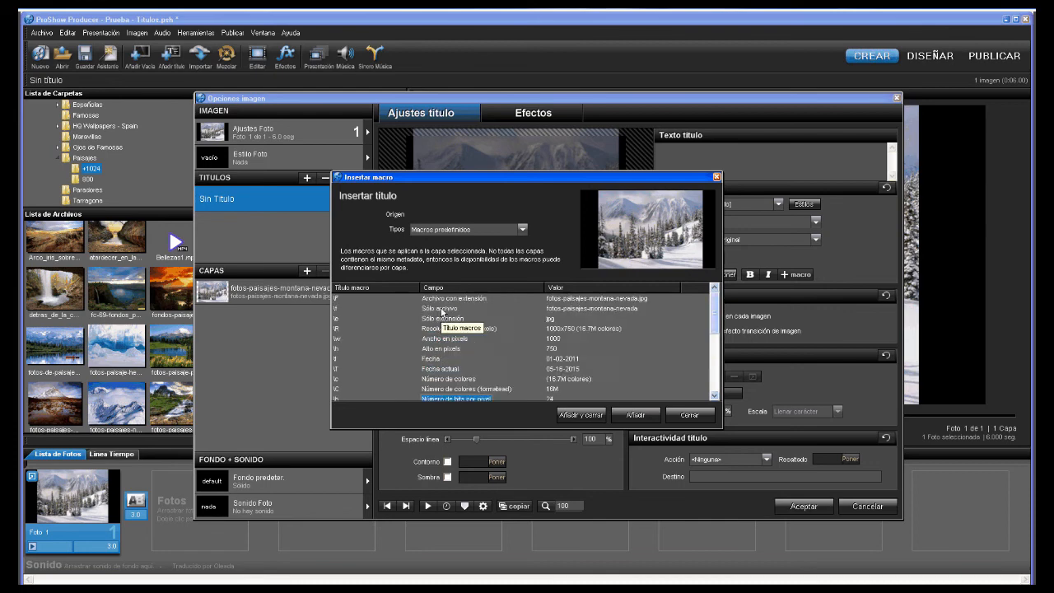
click(454, 298)
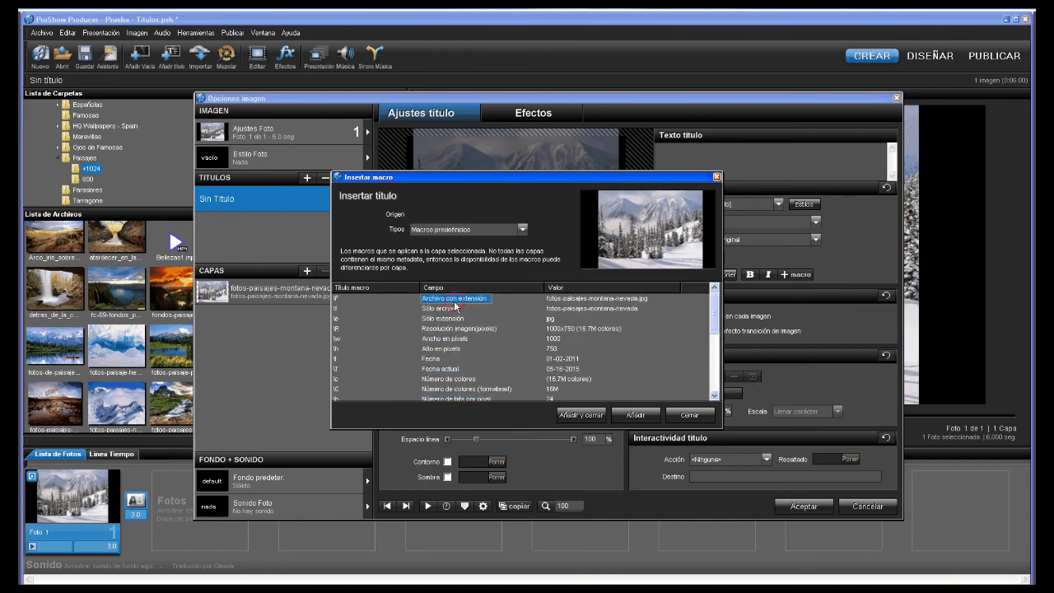
click(623, 419)
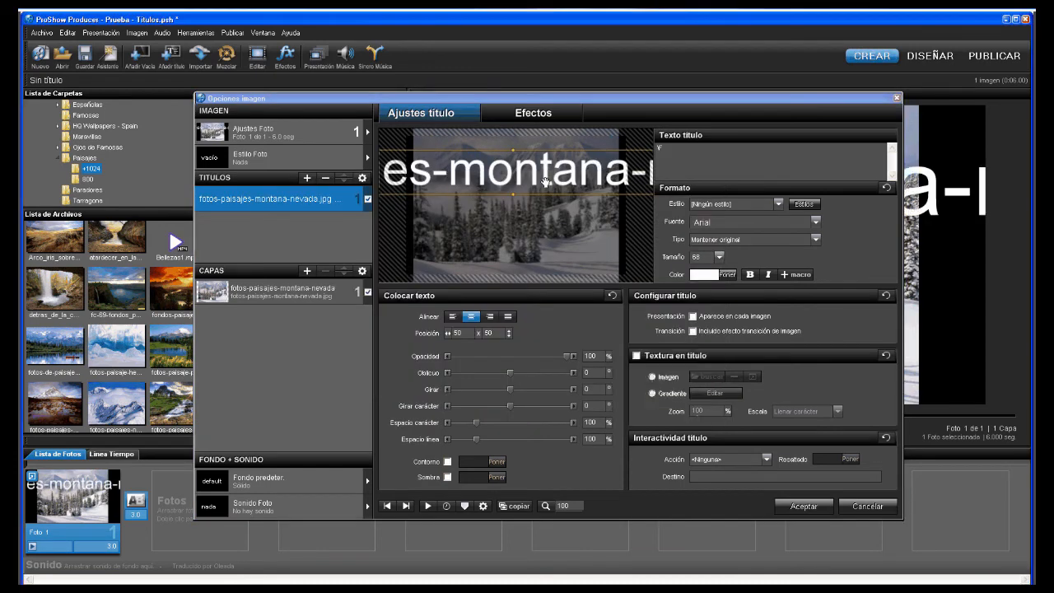
- Set the file-name title to text size 18 and drag it lower on the photo
scroll(545, 182, down, 10)
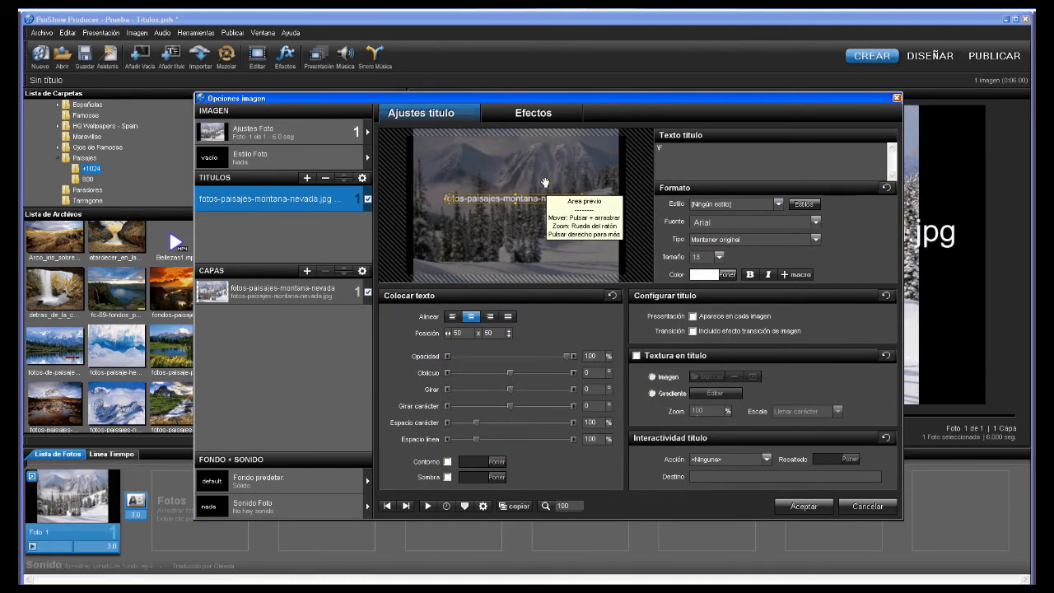
scroll(545, 182, up, 5)
drag(514, 200, 514, 273)
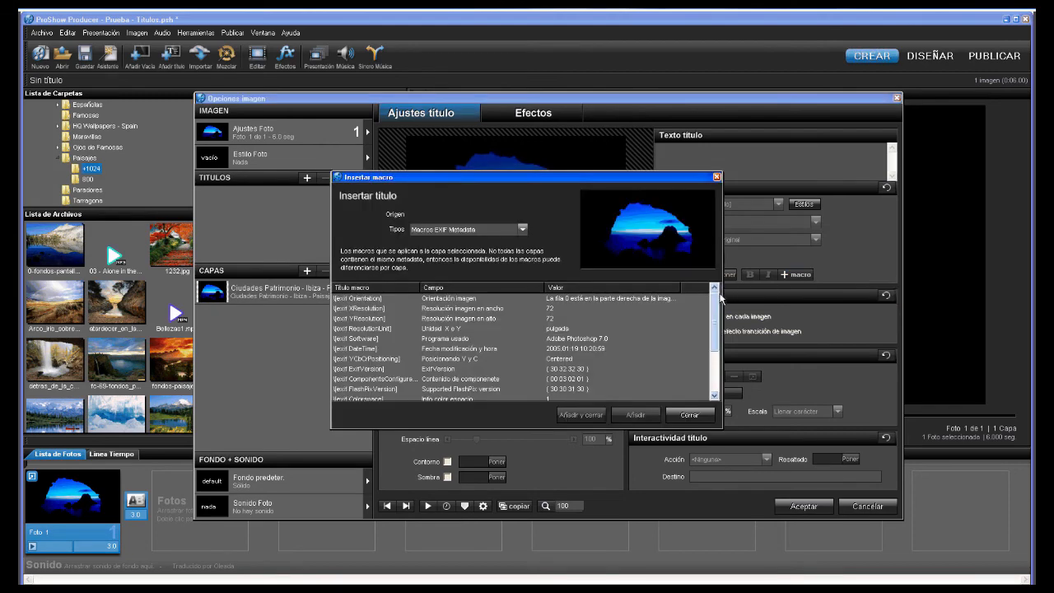
- Add the EXIF 'Programa usado' macro so the Ibiza photo's title reads Adobe Photoshop 7.0
drag(716, 299, 714, 317)
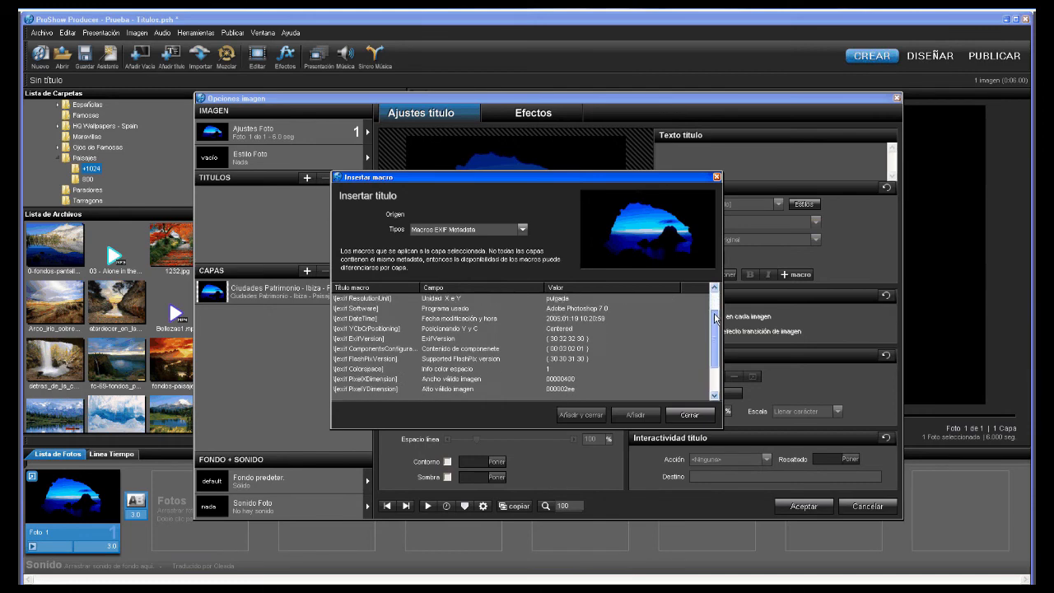
click(521, 231)
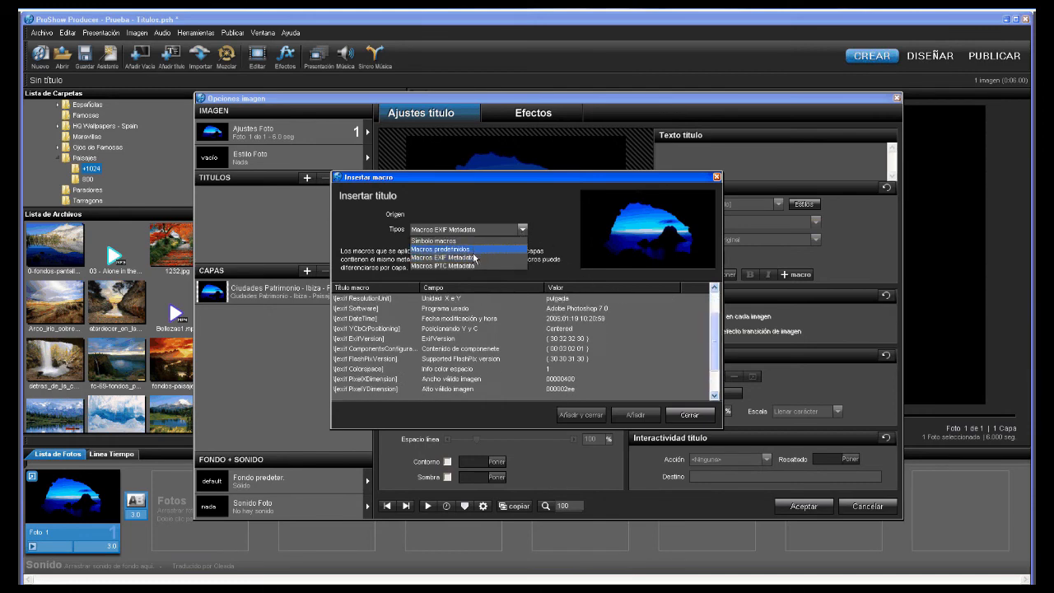
click(474, 258)
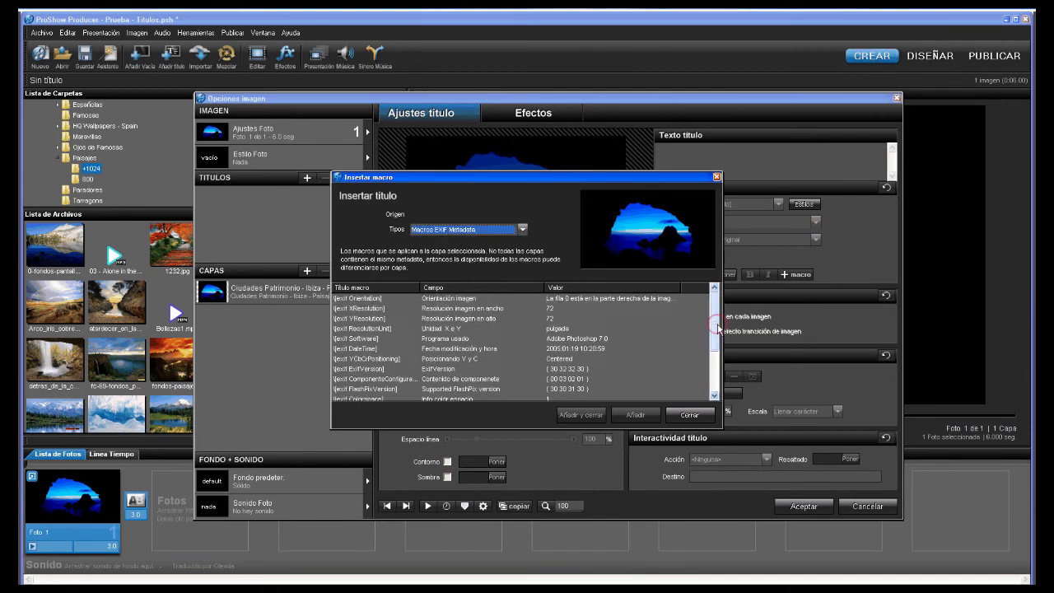
mouse_move(717, 328)
mouse_down()
mouse_move(717, 355)
mouse_move(717, 329)
mouse_up()
click(454, 308)
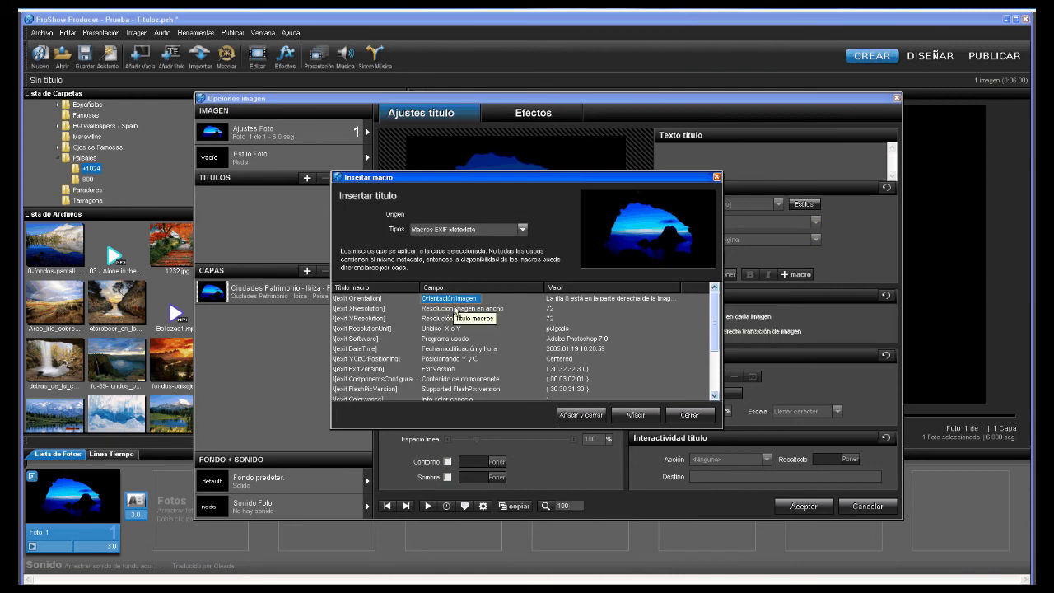
click(453, 328)
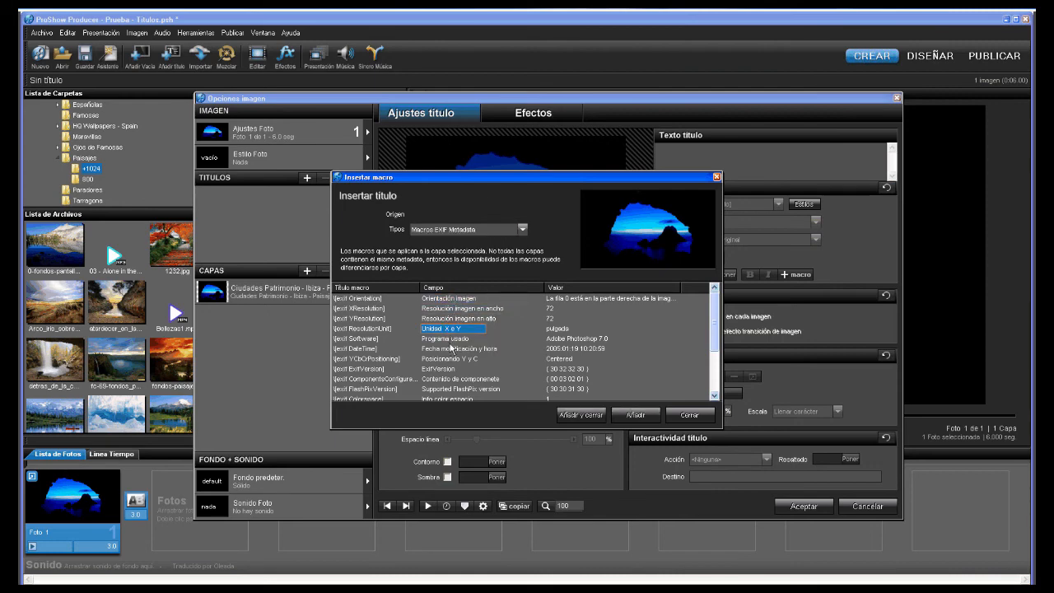
click(450, 339)
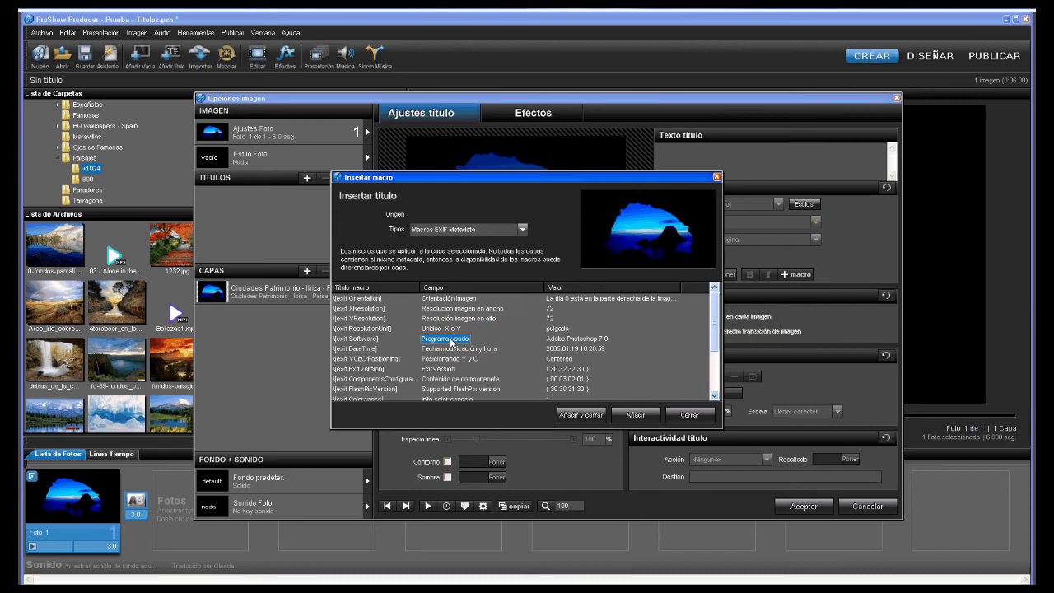
click(583, 416)
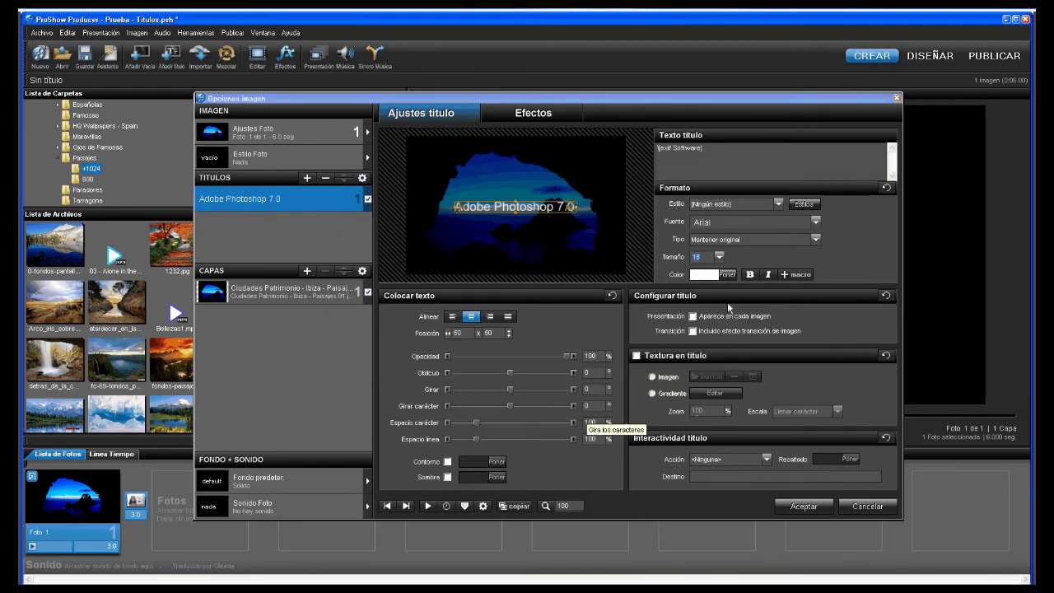
- Check the Macros IPTC Metadata list, find it empty, and close the dialog
click(795, 275)
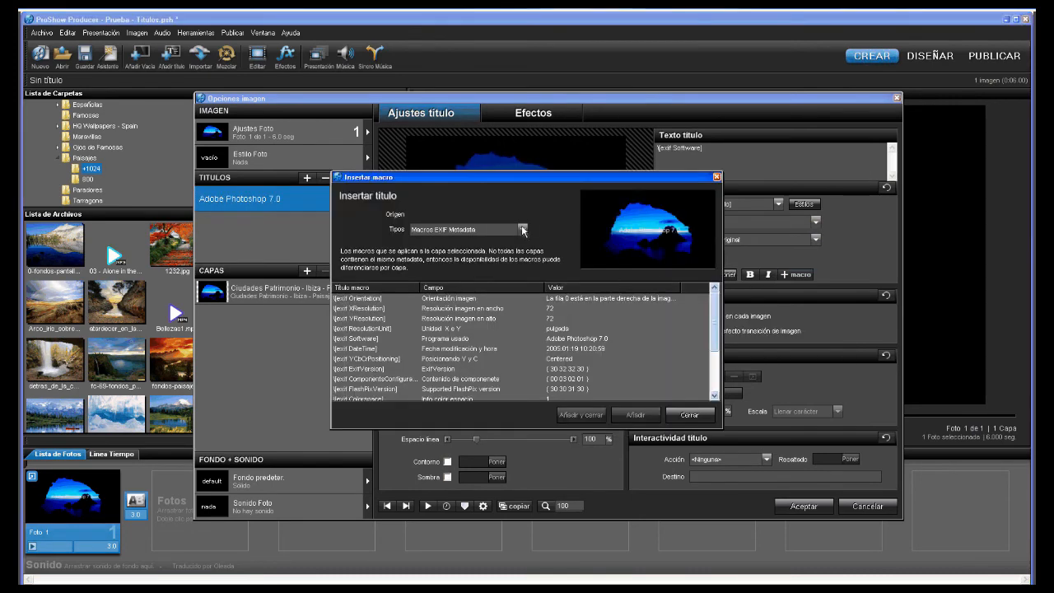
click(522, 229)
click(458, 266)
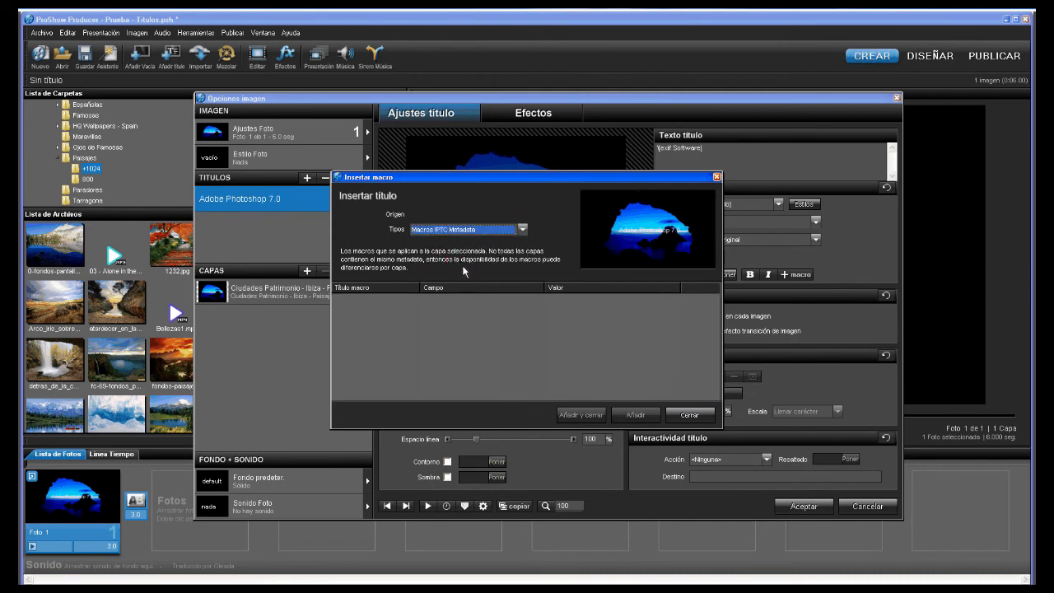
click(687, 415)
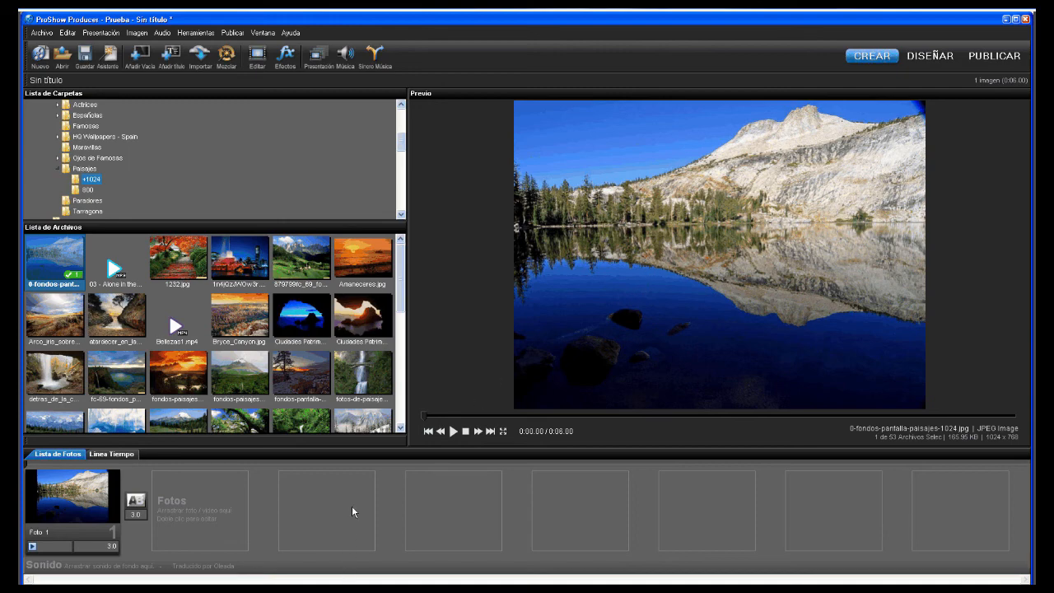
- Enter 'prueba' as the lake photo slide's title text
key(ctrl+e)
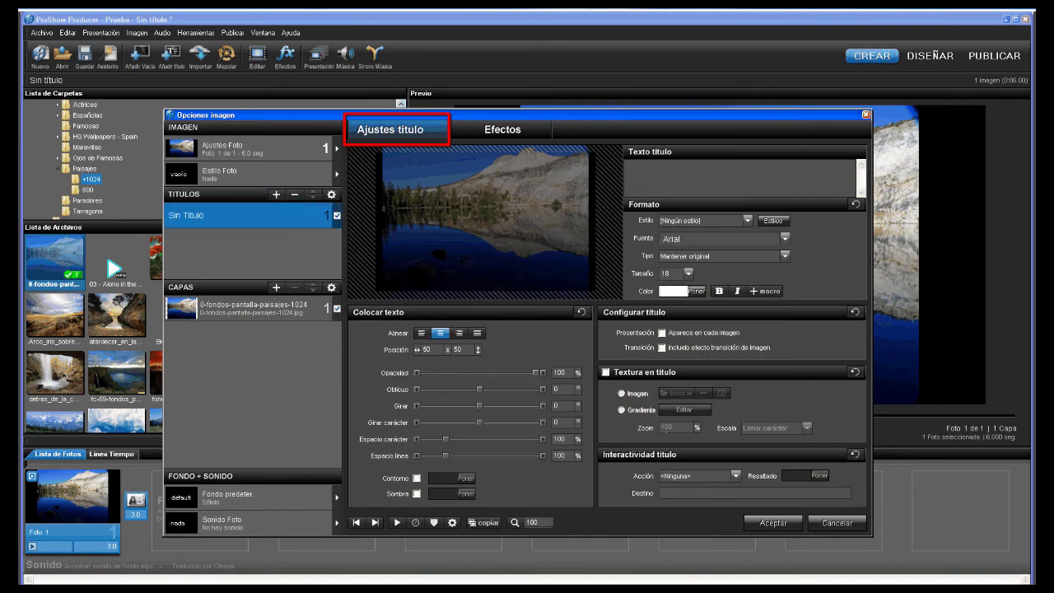
text(prueba)
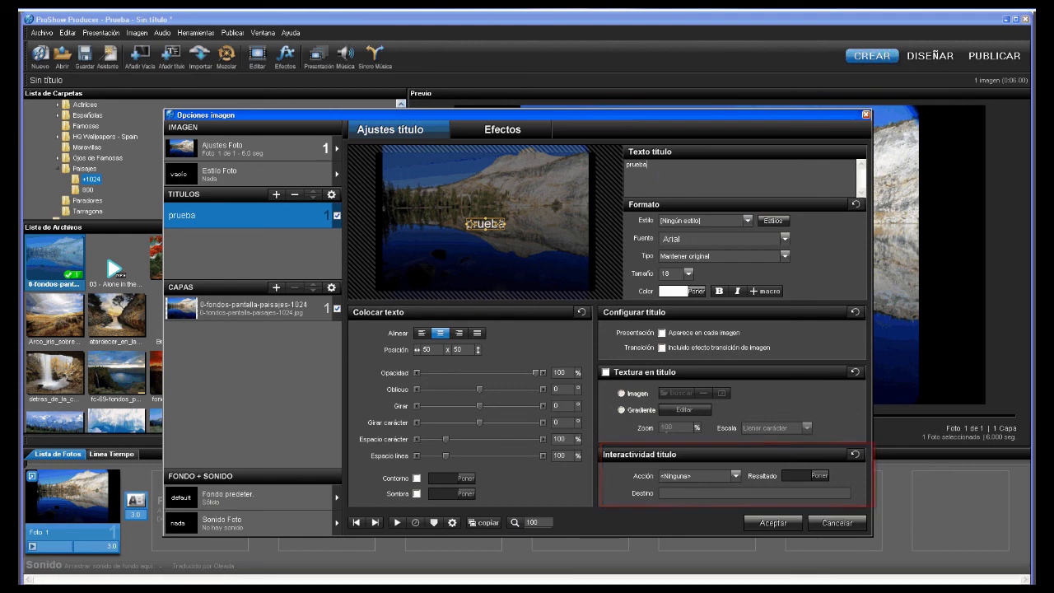
- Try Pausa, Alternar pausa and Reiniciar pausa as the title's click action, ending on Siguiente imagen
click(735, 475)
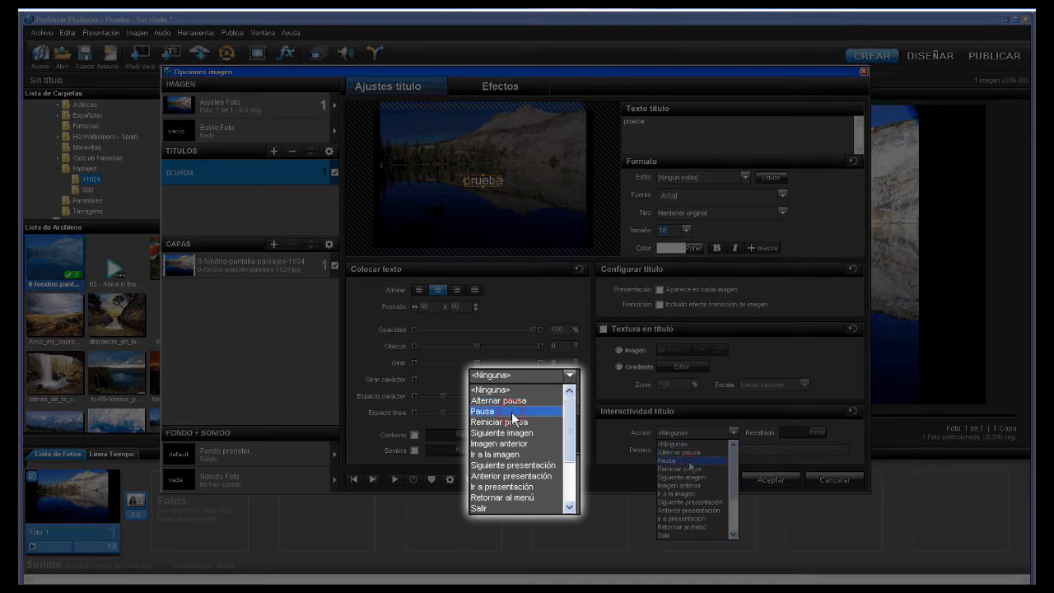
click(688, 460)
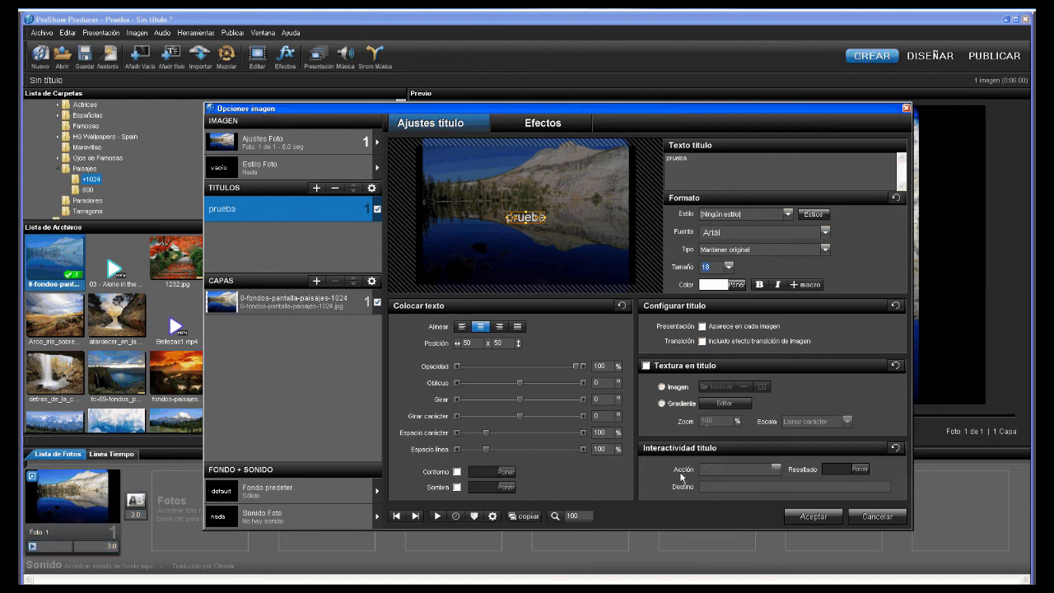
click(774, 468)
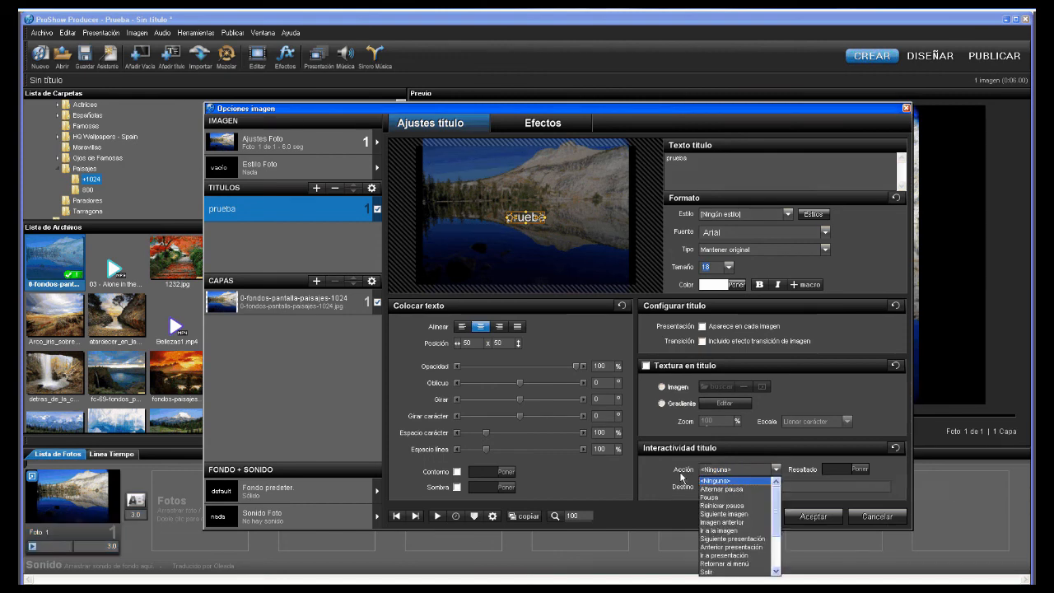
click(756, 489)
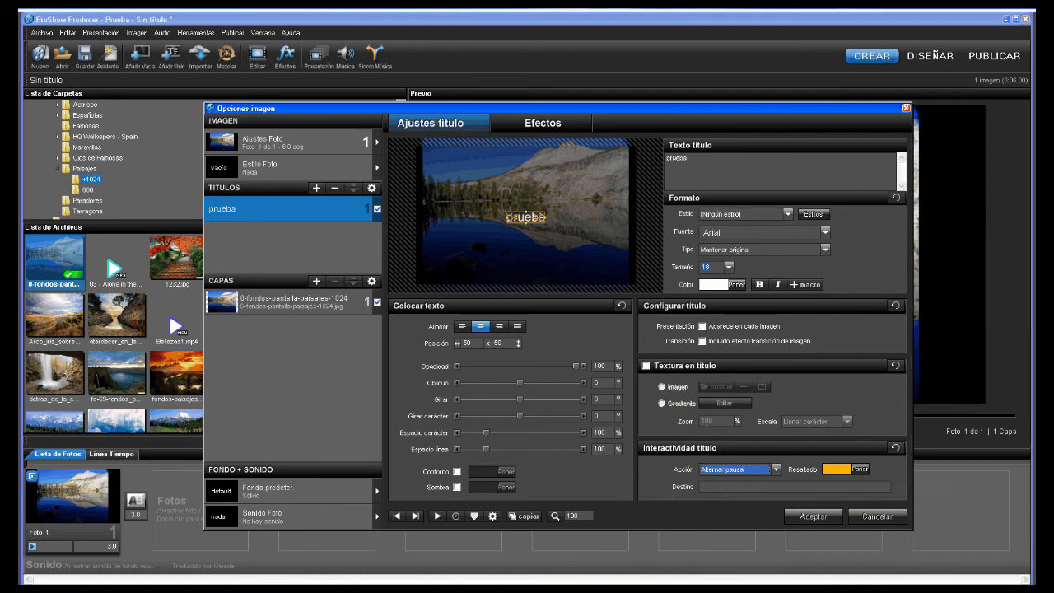
click(776, 469)
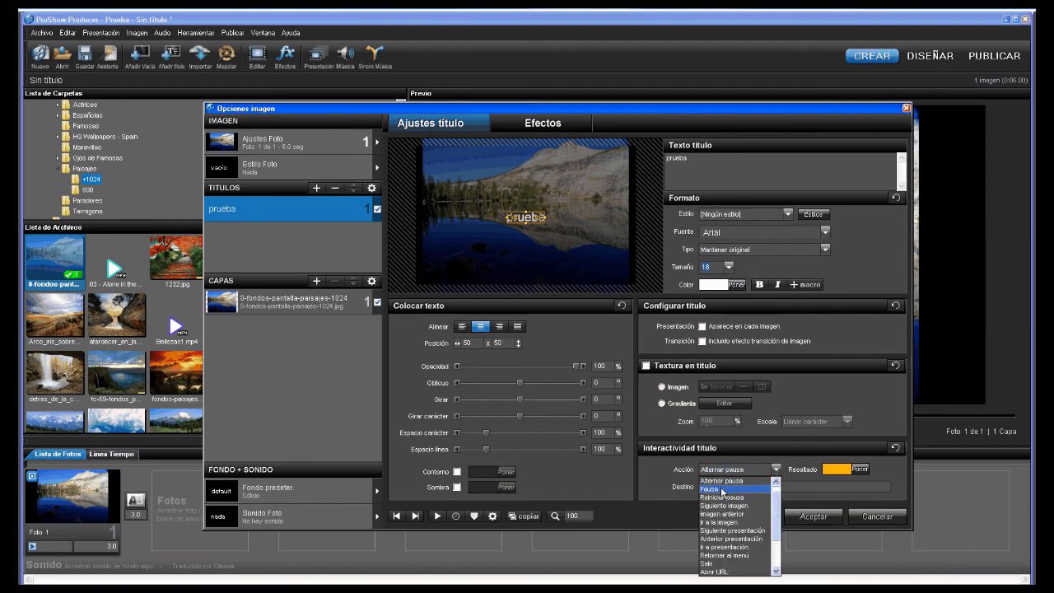
click(723, 492)
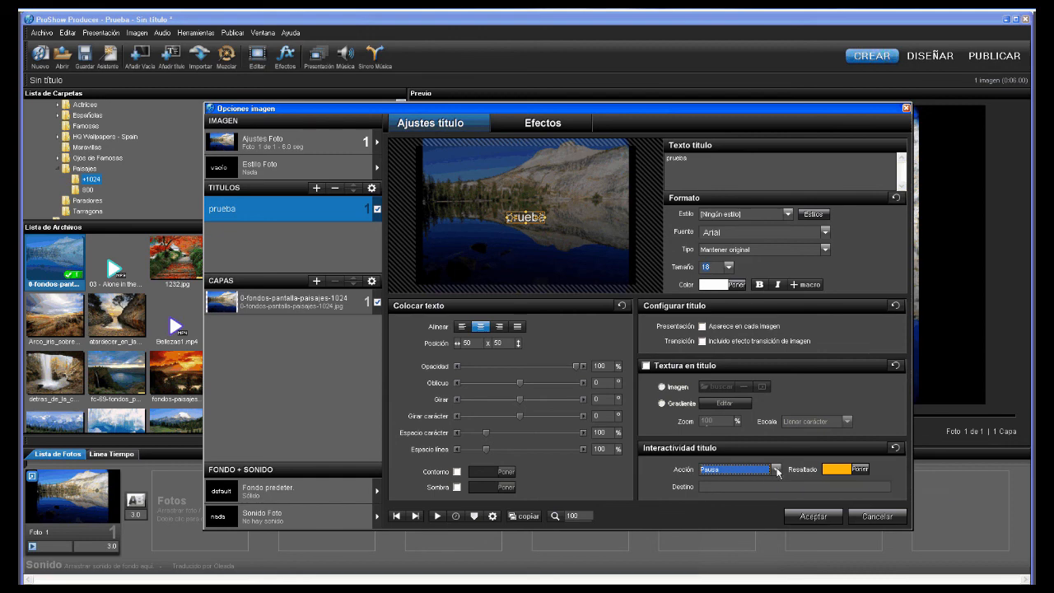
click(776, 468)
click(738, 492)
click(776, 468)
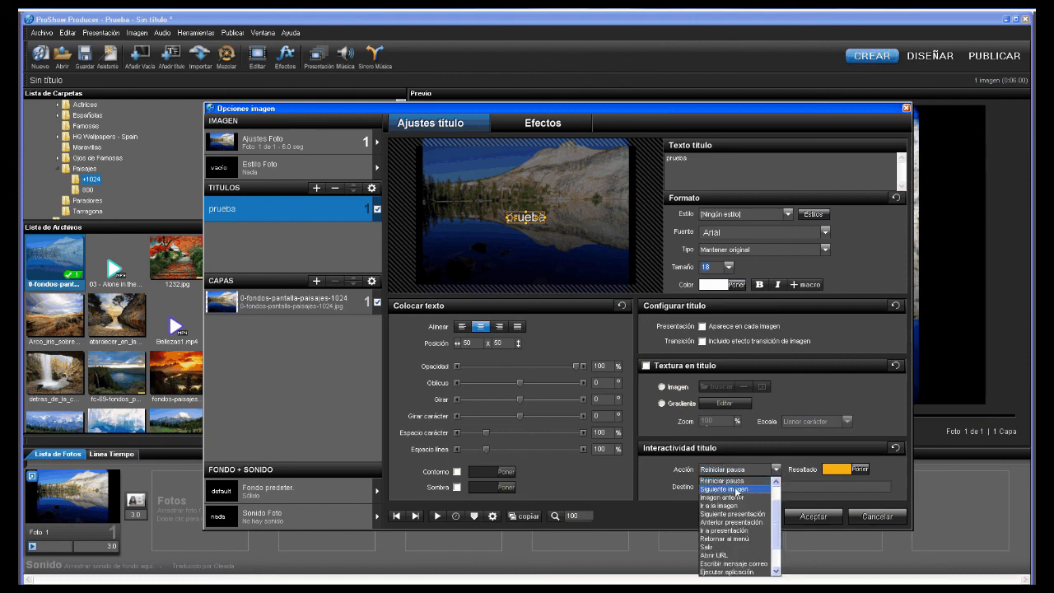
click(739, 494)
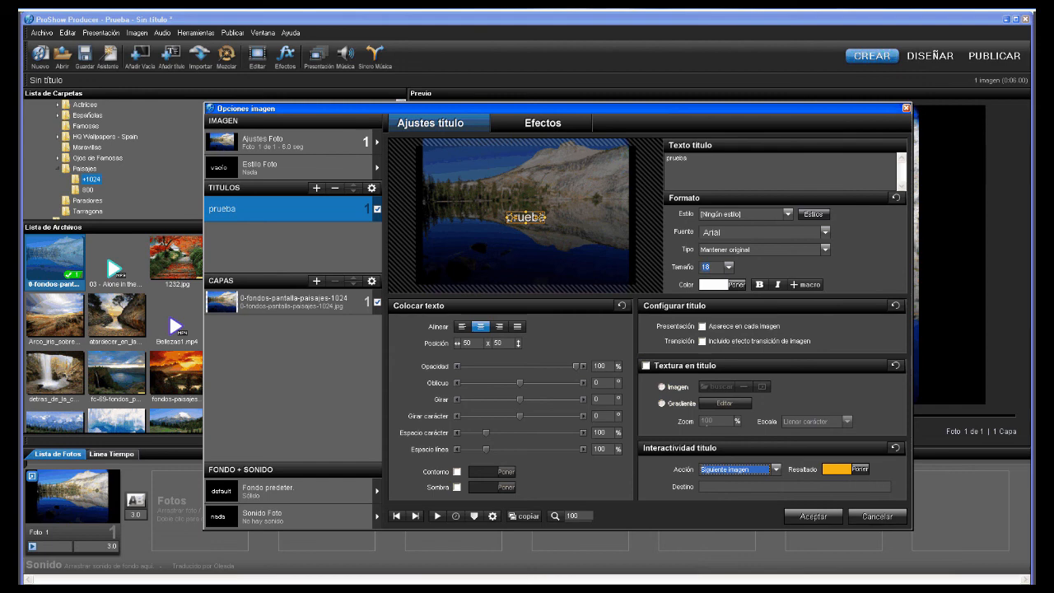
- Try Imagen anterior, then set the click action to Ir a la imagen with destination 10
click(776, 469)
click(717, 489)
click(776, 468)
click(738, 492)
click(717, 486)
text(10)
- Try Siguiente and Anterior presentación, then set Ir a presentación with destination 2
click(775, 469)
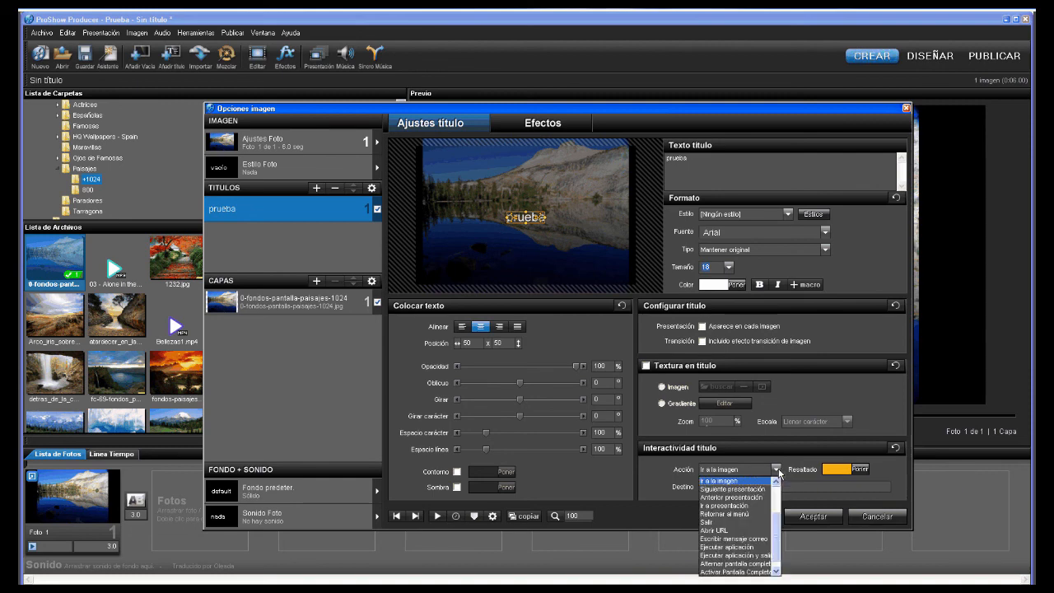
click(733, 494)
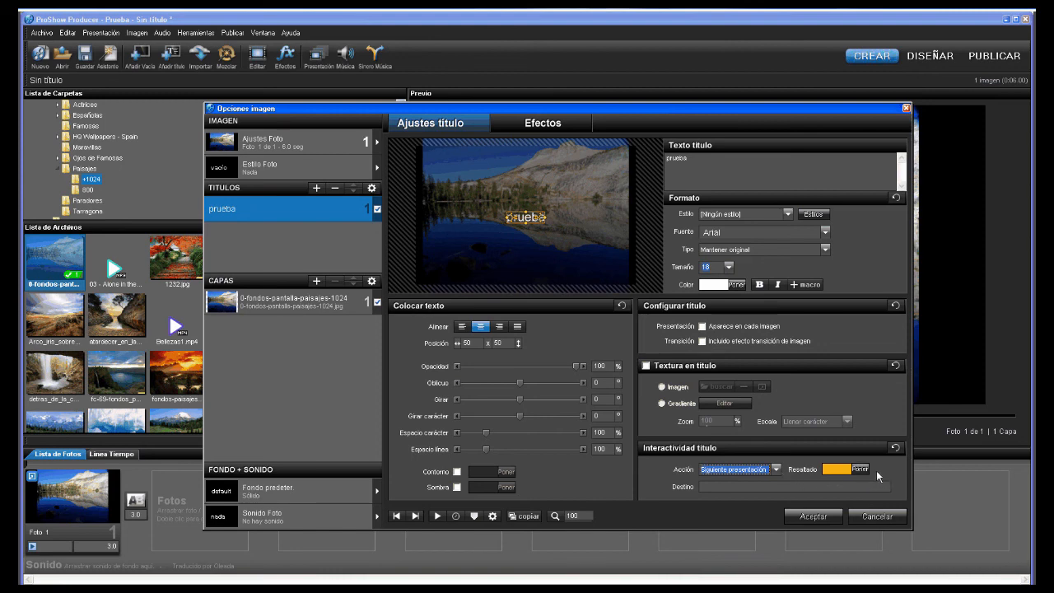
click(777, 469)
click(733, 492)
click(776, 469)
click(731, 497)
key(Tab)
key(BackSpace)
text(2)
- Try Retornar al menú, then leave the click action set to Salir
click(775, 470)
click(776, 471)
click(775, 469)
click(735, 505)
click(776, 471)
click(732, 514)
click(776, 471)
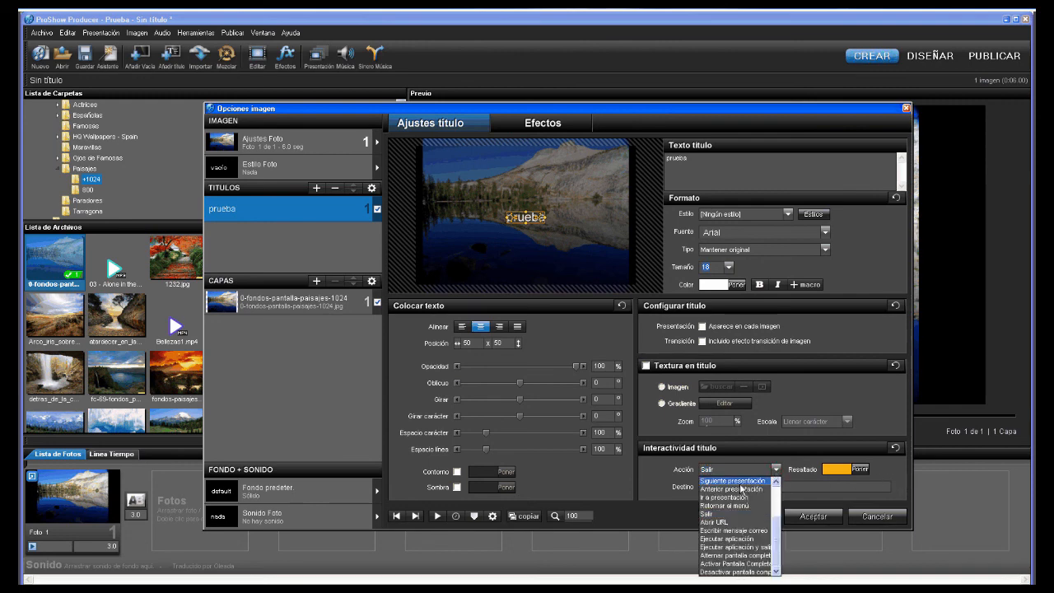
- Move from Abrir URL to Escribir mensaje correo and start typing the destination e-mail address
click(728, 524)
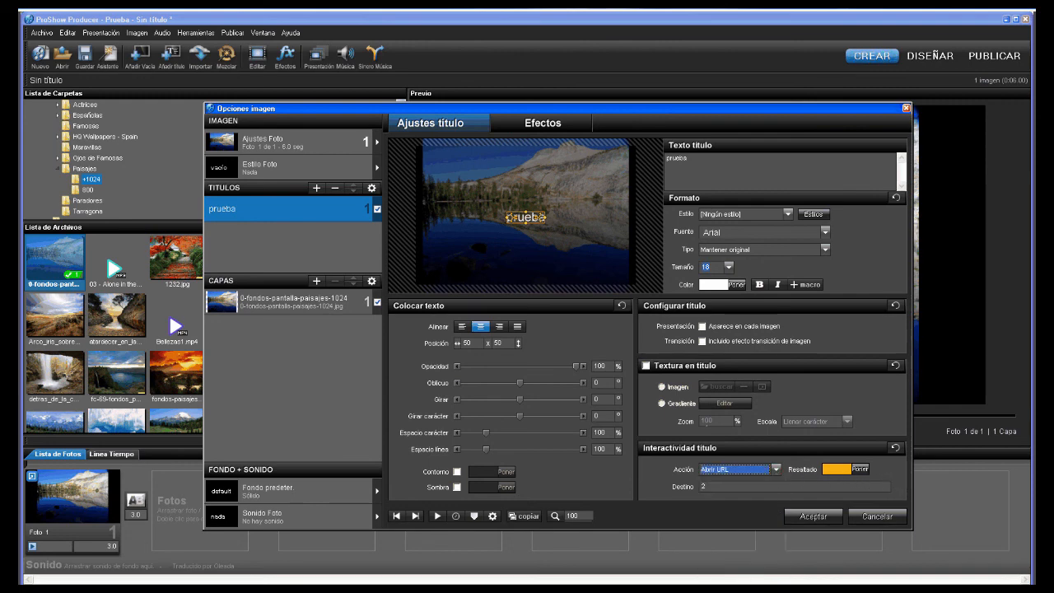
click(775, 469)
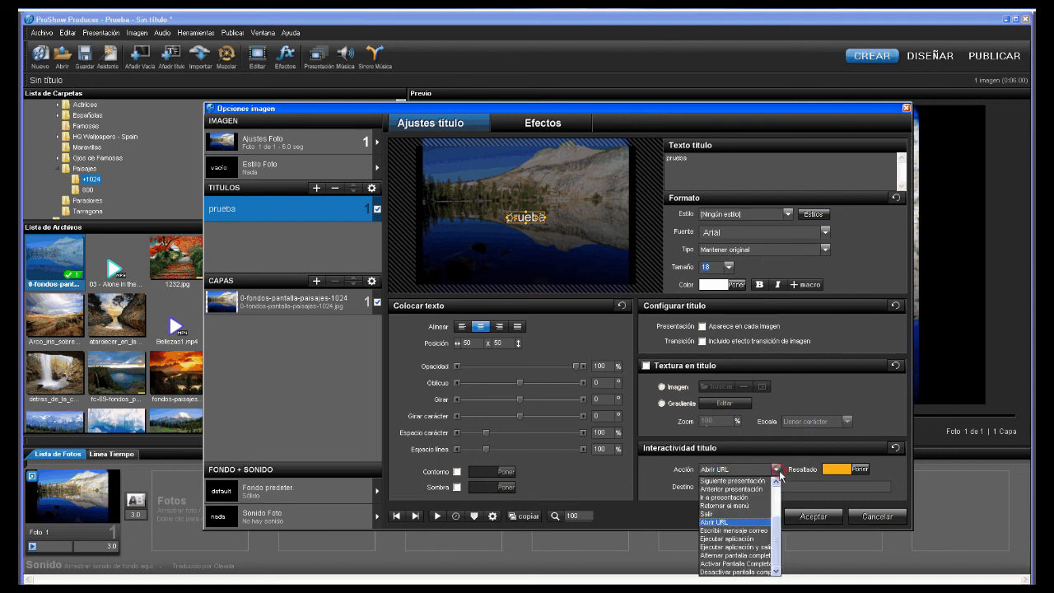
click(776, 470)
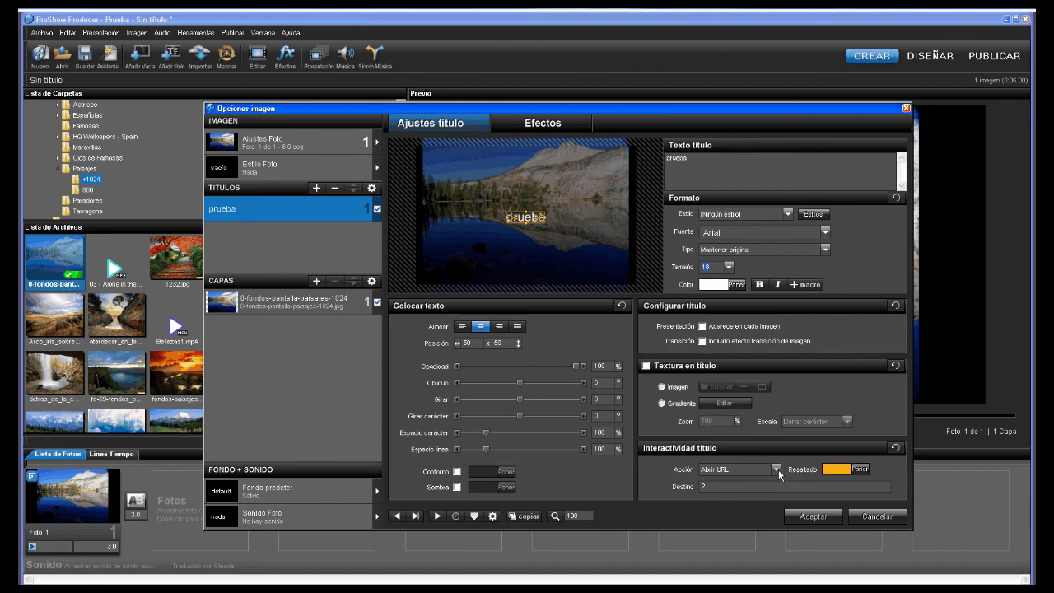
click(776, 470)
click(733, 531)
click(790, 486)
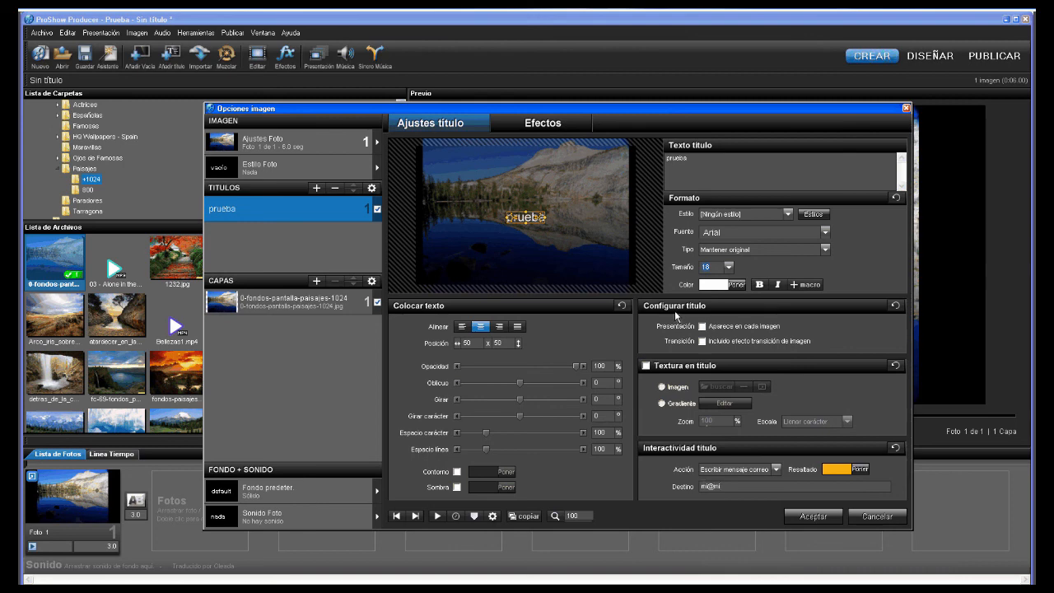
- Finish the destination e-mail address, then change the click action to Ejecutar aplicación
click(777, 470)
click(777, 470)
text(om)
click(777, 470)
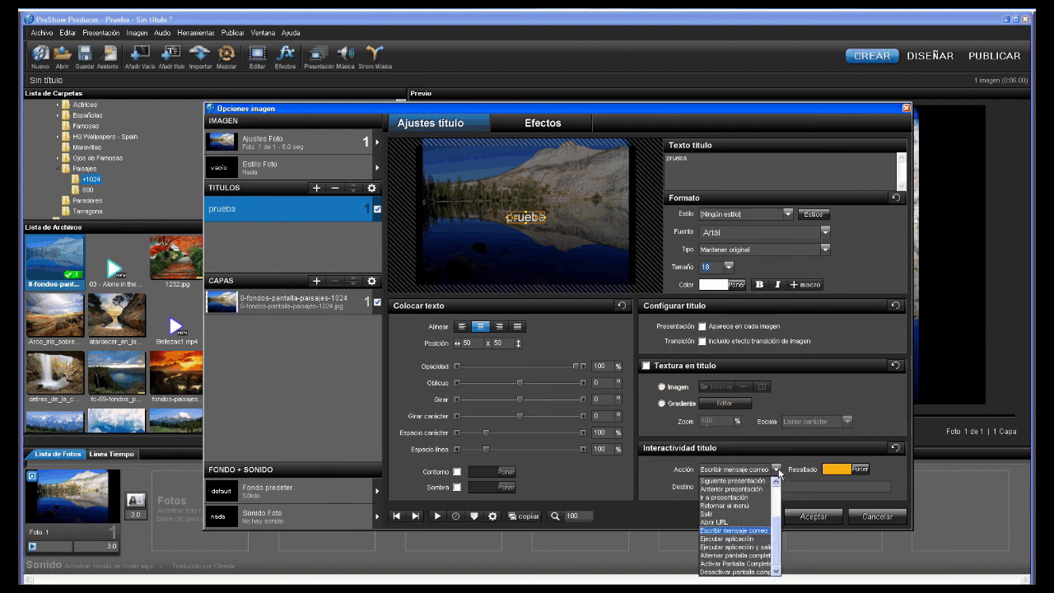
click(776, 470)
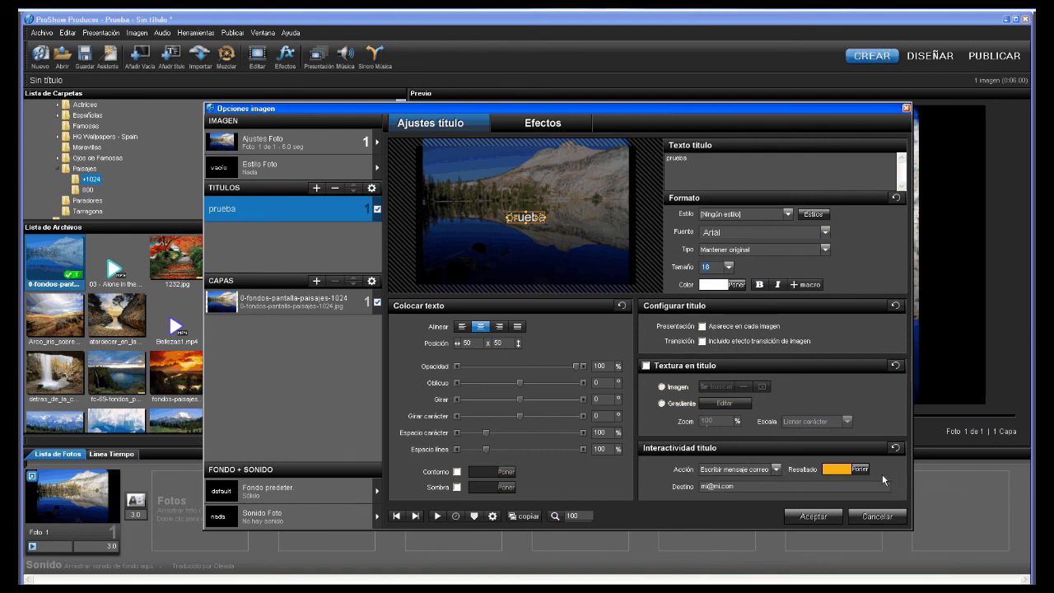
click(776, 469)
click(749, 538)
click(776, 469)
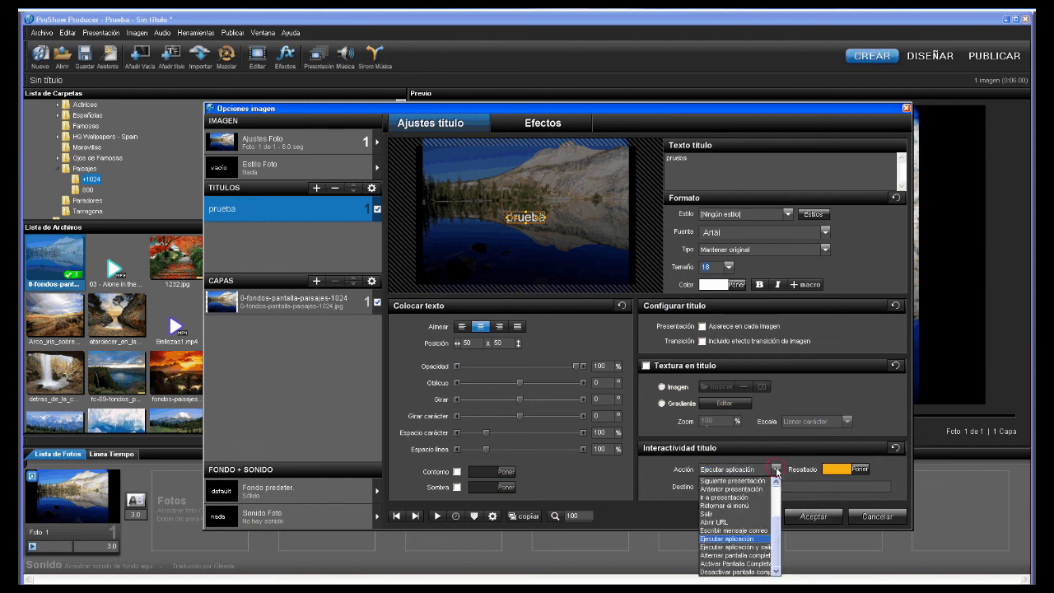
- Try Ejecutar aplicación y salir, Alternar and Activar Pantalla Completa, settling on Desactivar pantalla completa
click(753, 546)
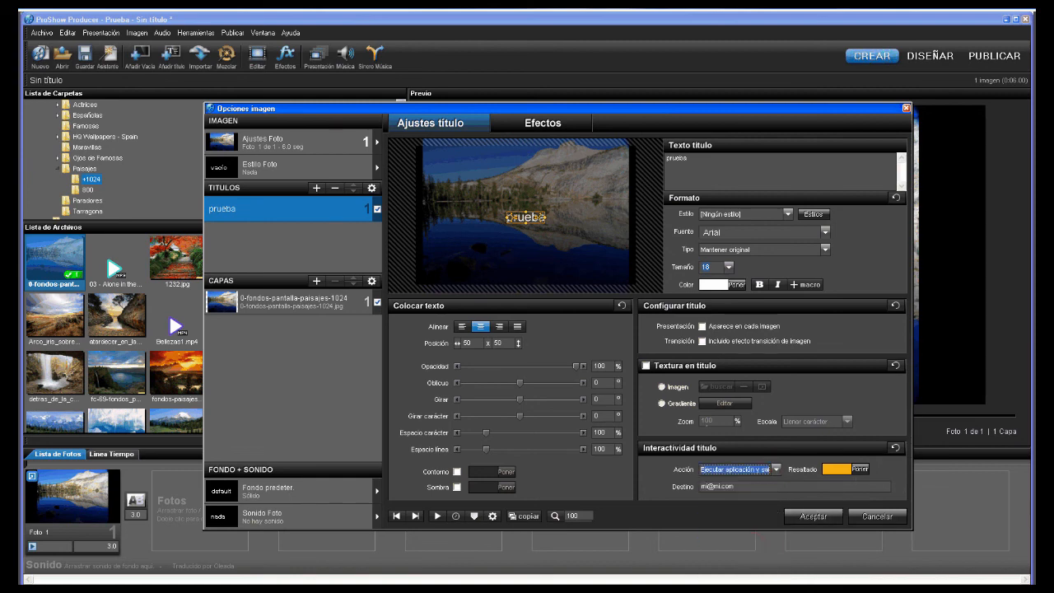
key(Tab)
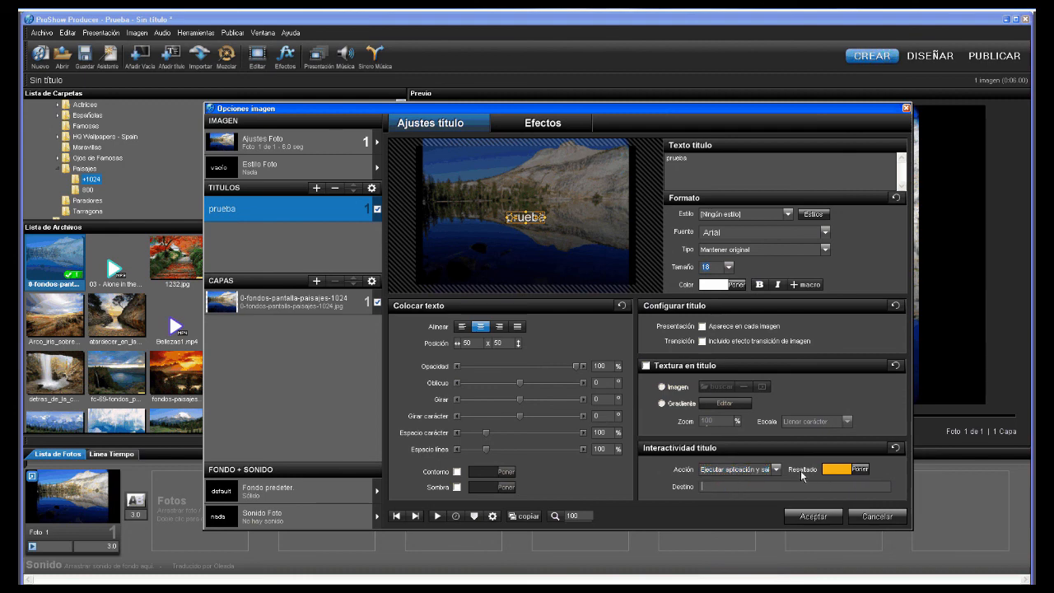
click(775, 469)
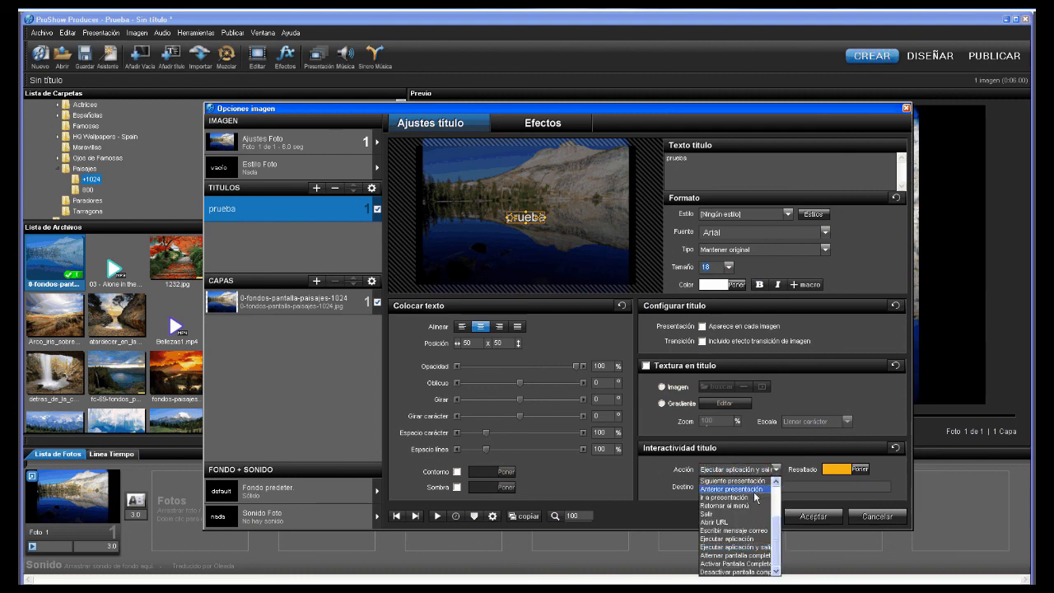
click(737, 555)
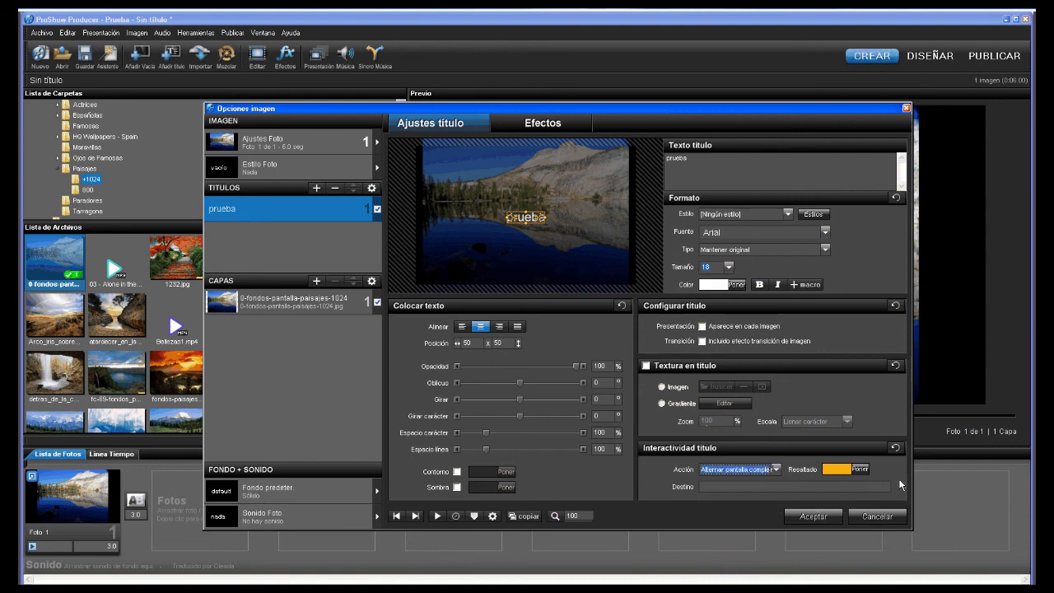
click(777, 470)
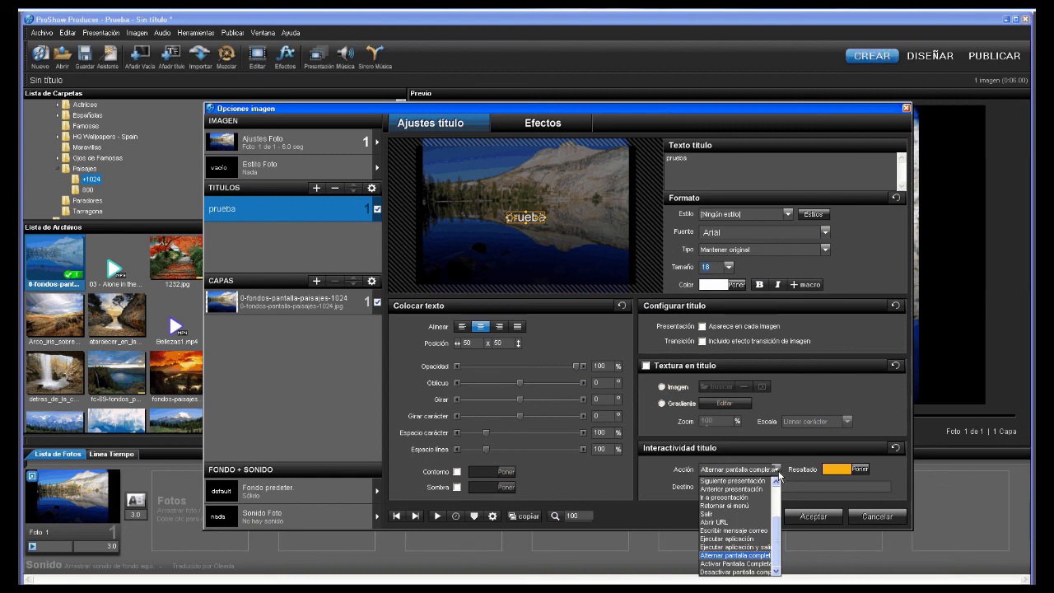
click(763, 565)
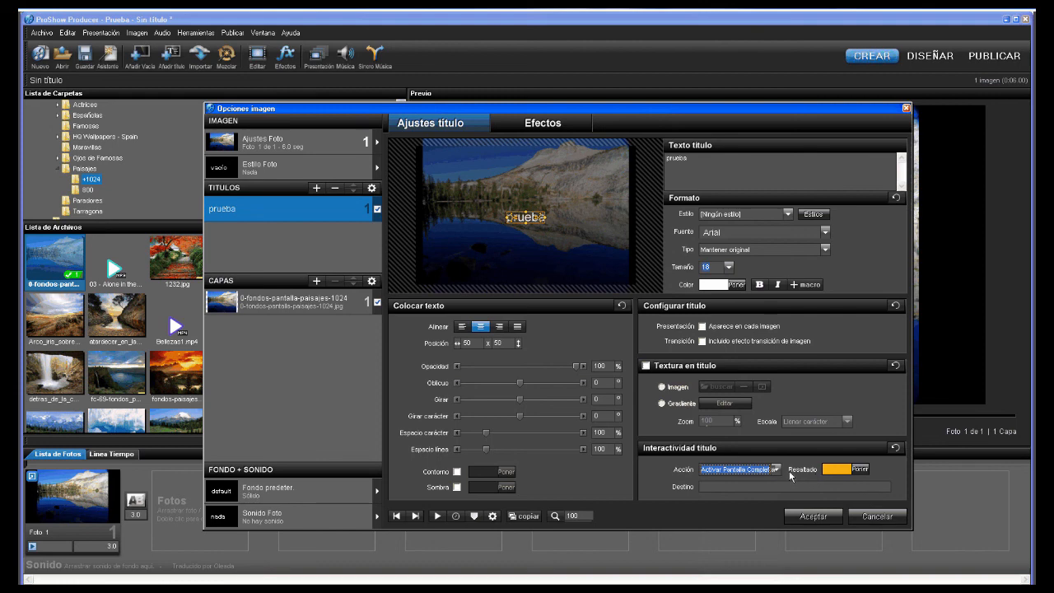
click(777, 469)
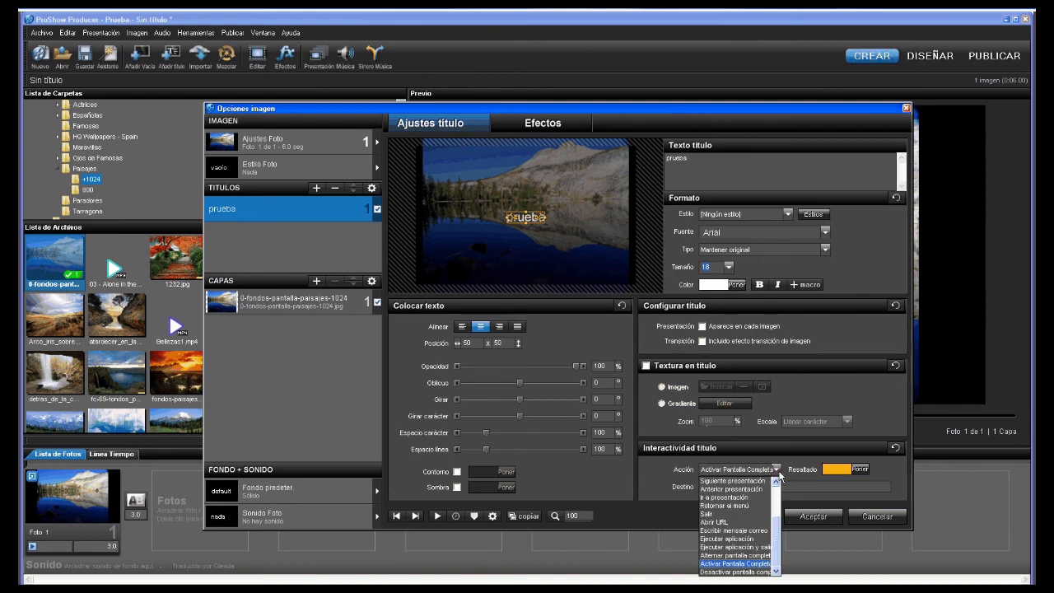
click(746, 571)
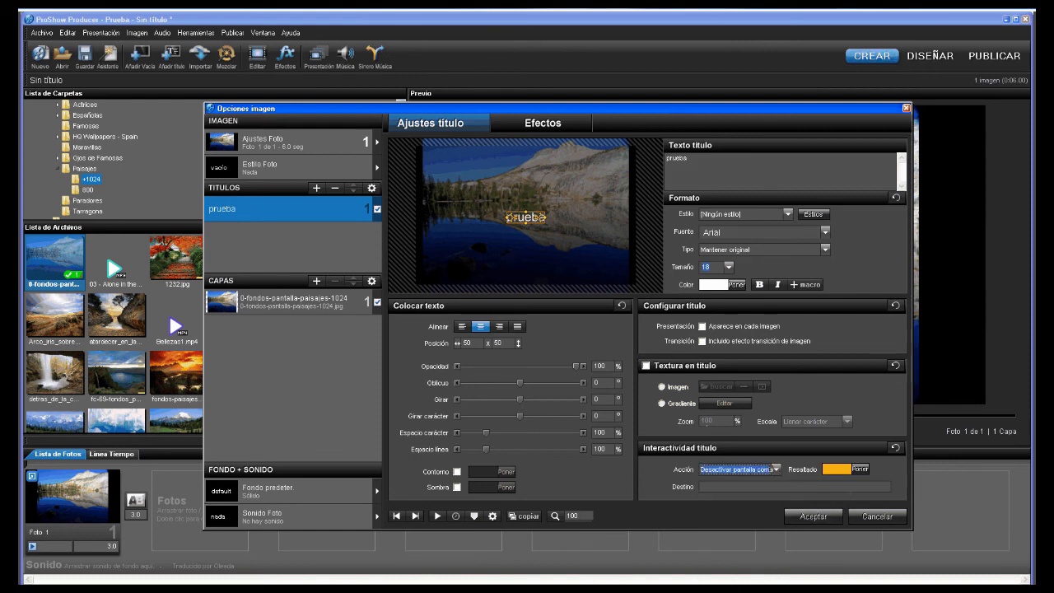